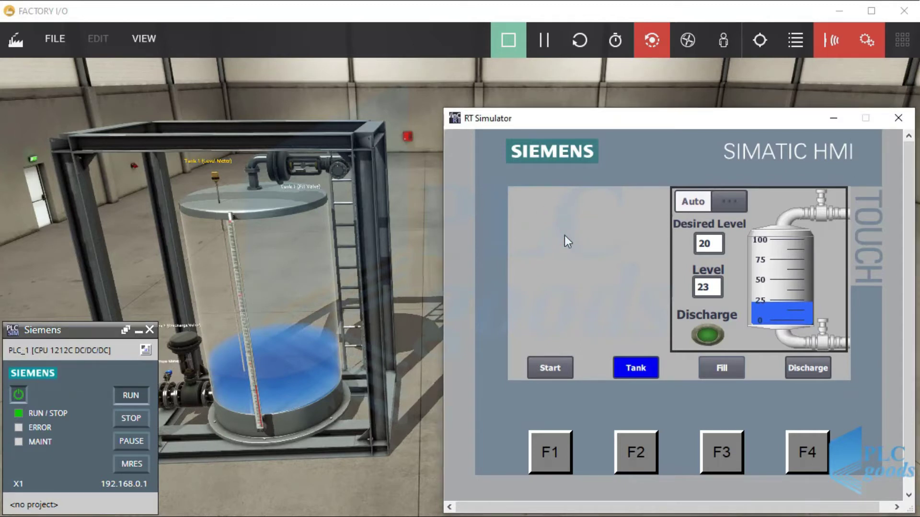
From the start screen, open Tank and enter 25 as the Desired Level setpoint
{"action": "left_click", "coordinate": [550, 368]}
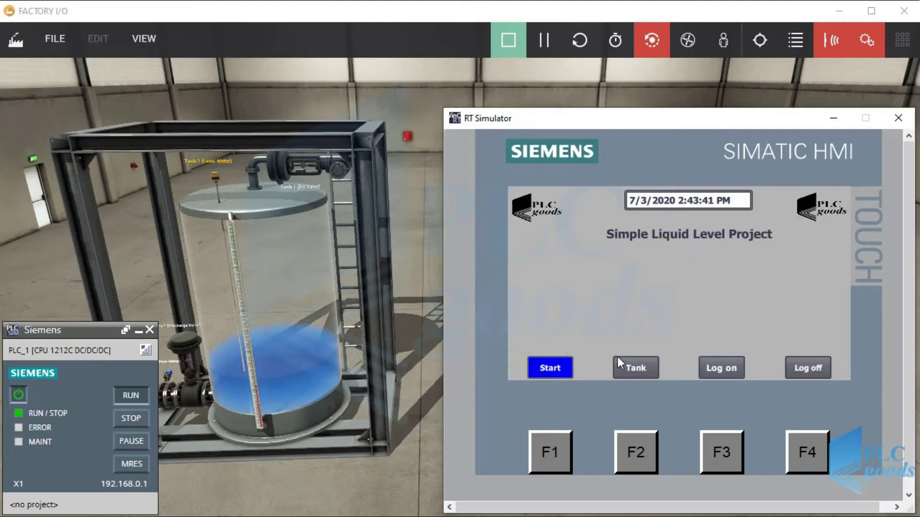
{"action": "left_click", "coordinate": [632, 365]}
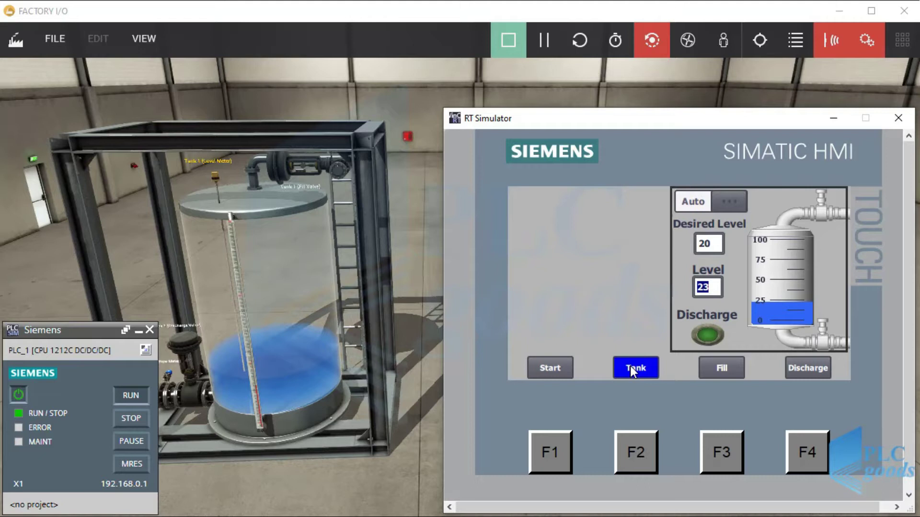
{"action": "left_click", "coordinate": [706, 243]}
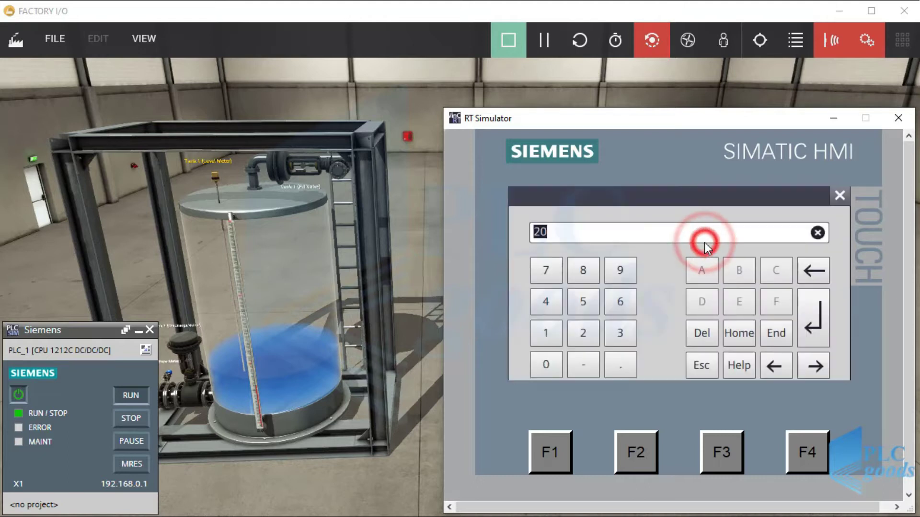
{"action": "type", "text": "25"}
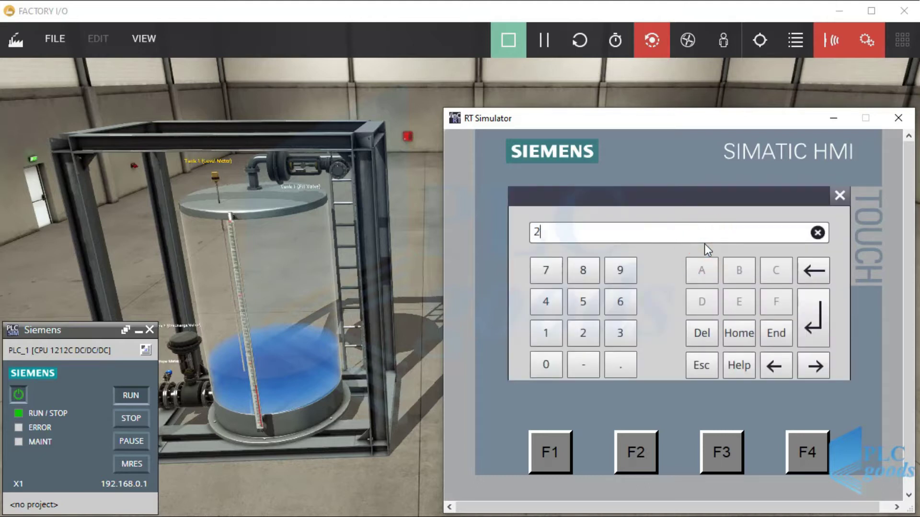
{"action": "key", "text": "Return"}
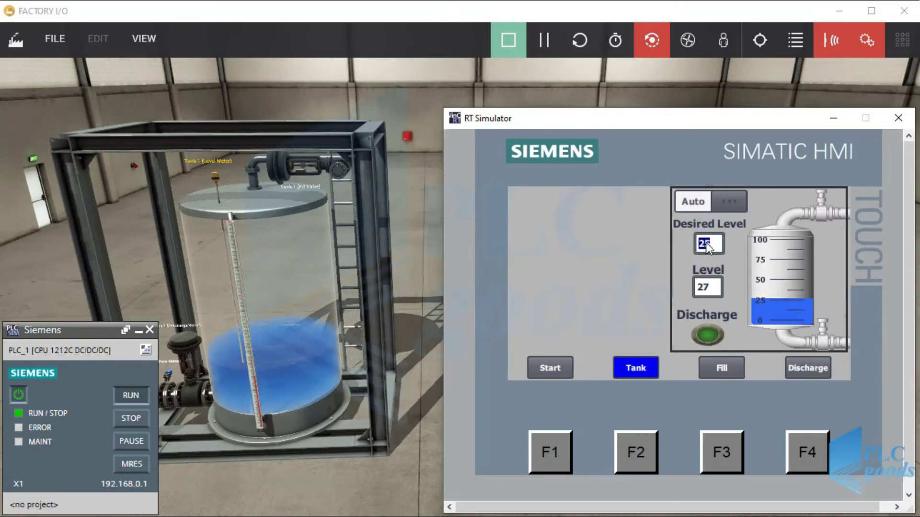
Switch the tank to Manual and run one manual fill and one discharge
{"action": "left_click", "coordinate": [726, 201]}
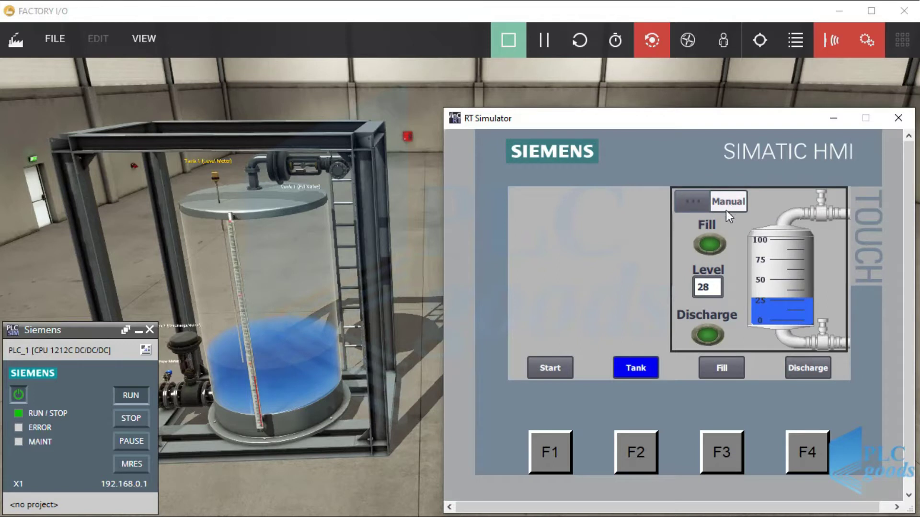
{"action": "left_click", "coordinate": [716, 243]}
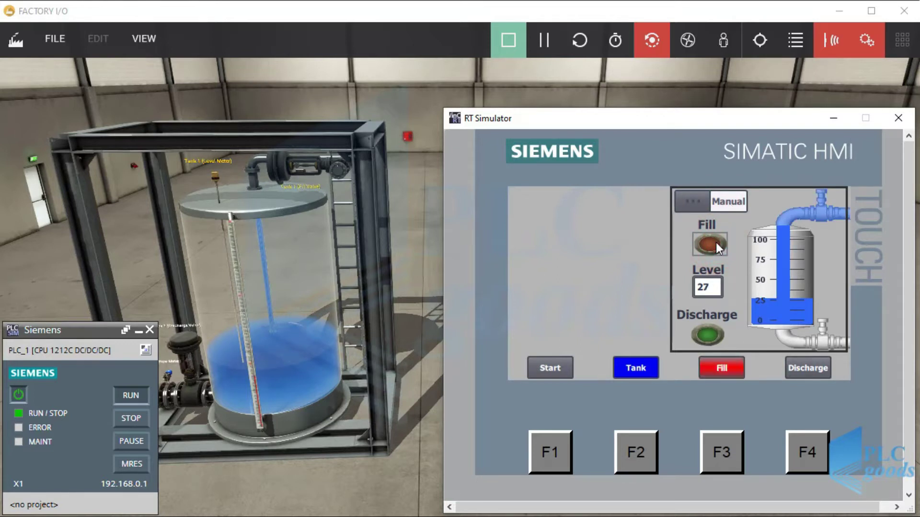
{"action": "left_click", "coordinate": [716, 243]}
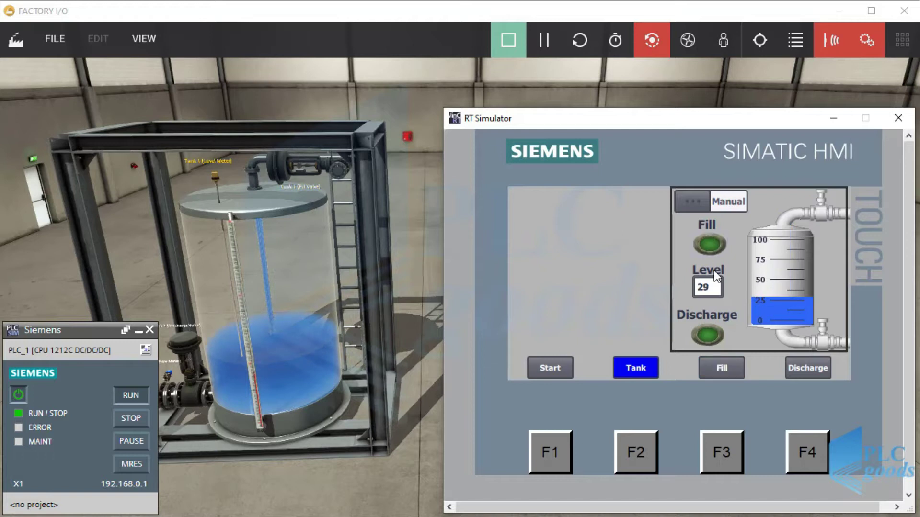
{"action": "left_click", "coordinate": [708, 335]}
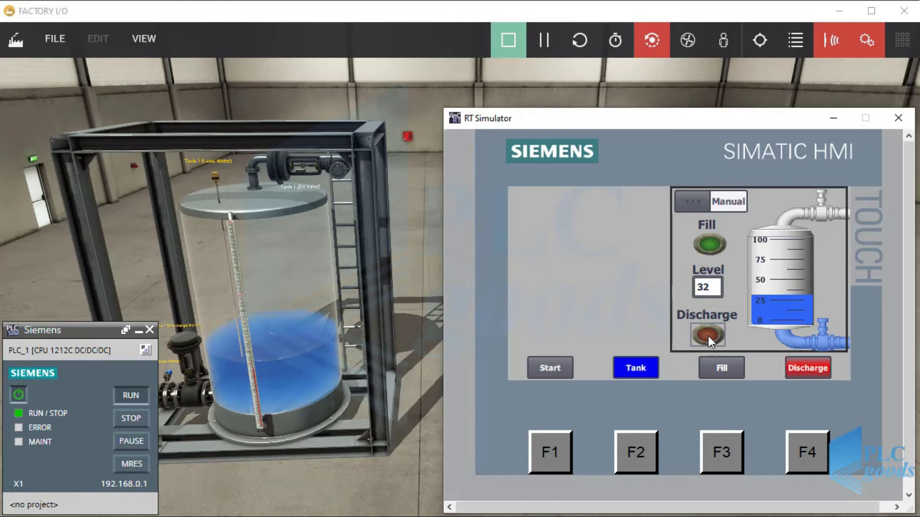
{"action": "left_click", "coordinate": [801, 370]}
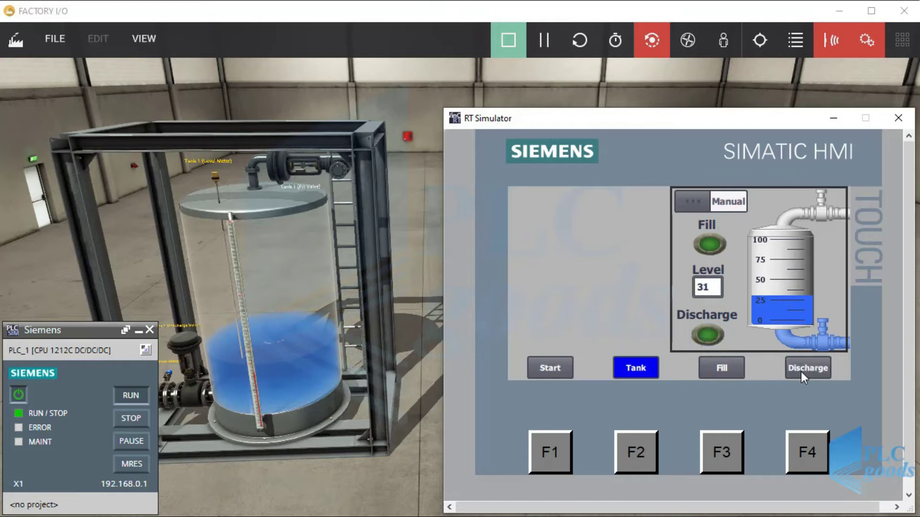
Discharge and fill the tank once more, then return to TIA Portal
{"action": "left_click", "coordinate": [808, 370]}
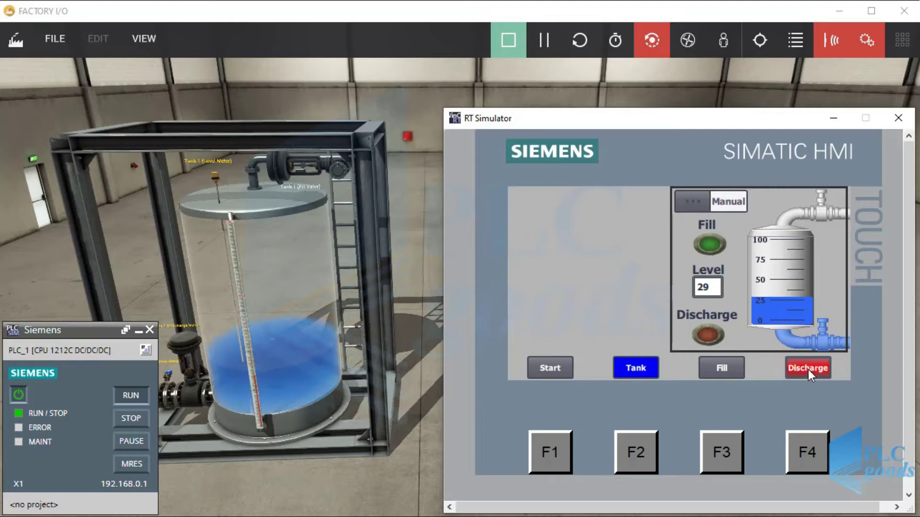
{"action": "left_click", "coordinate": [808, 369]}
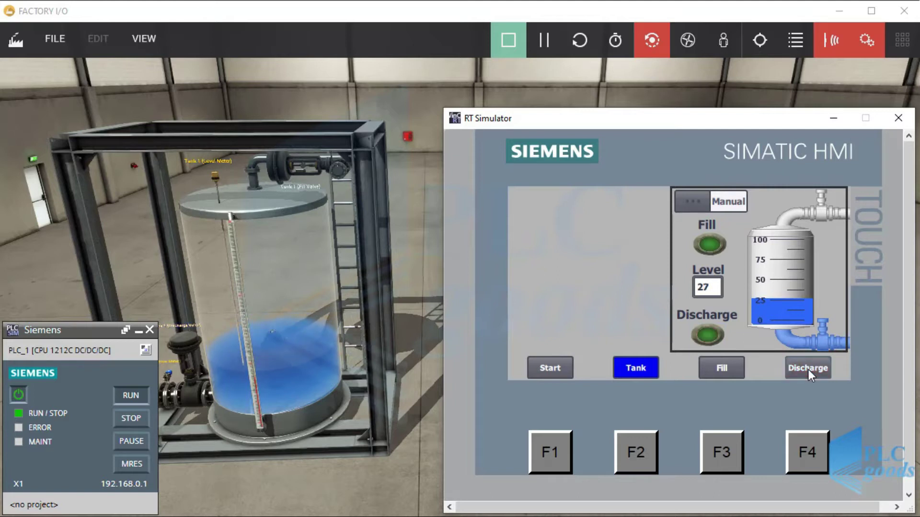
{"action": "left_click", "coordinate": [722, 367]}
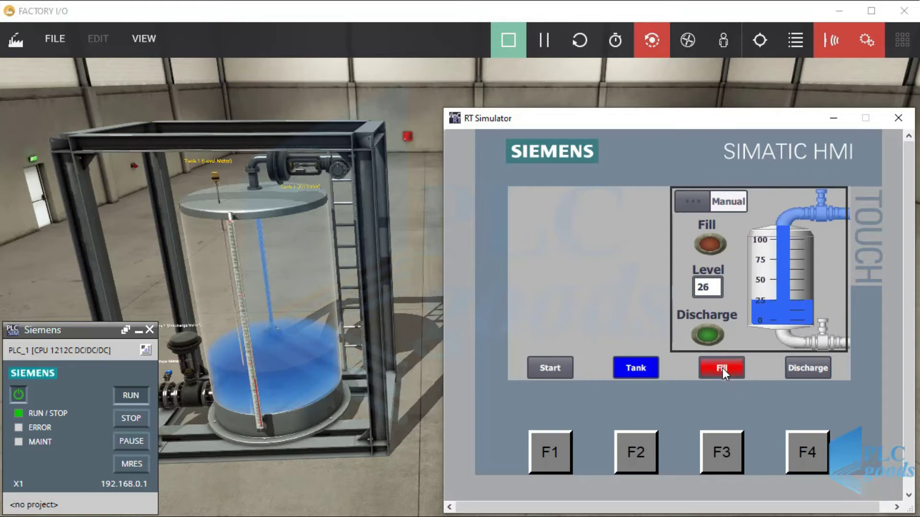
{"action": "left_click", "coordinate": [723, 367]}
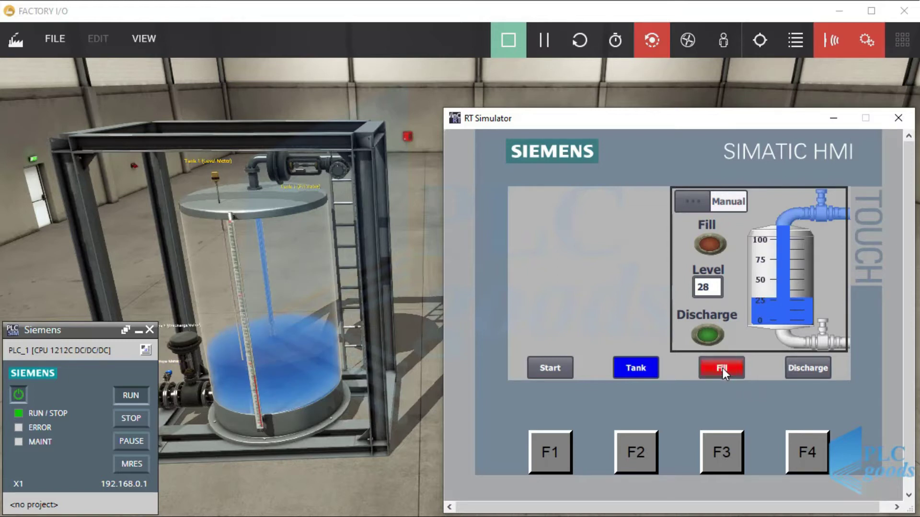
{"action": "left_click", "coordinate": [722, 369]}
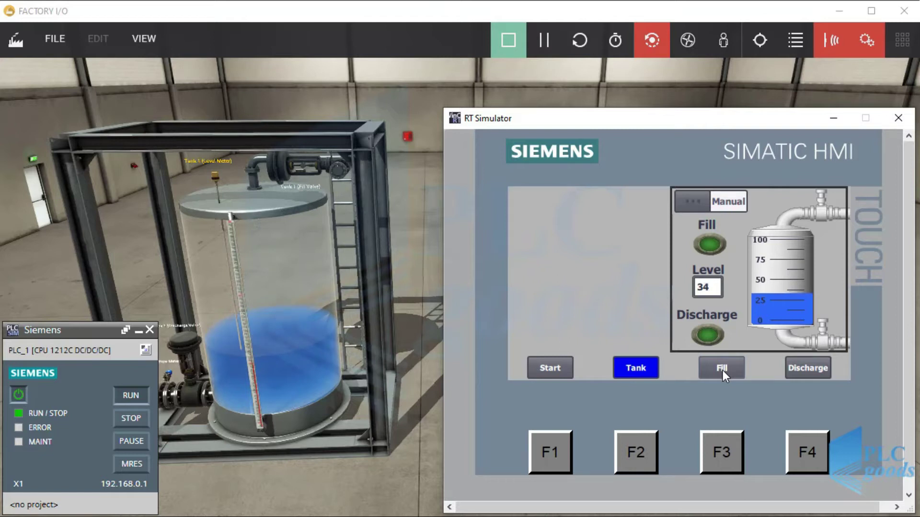
{"action": "key", "text": "alt+Tab"}
{"action": "key", "text": "alt+Tab"}
{"action": "key", "text": "alt+Tab"}
{"action": "key", "text": "alt+Tab"}
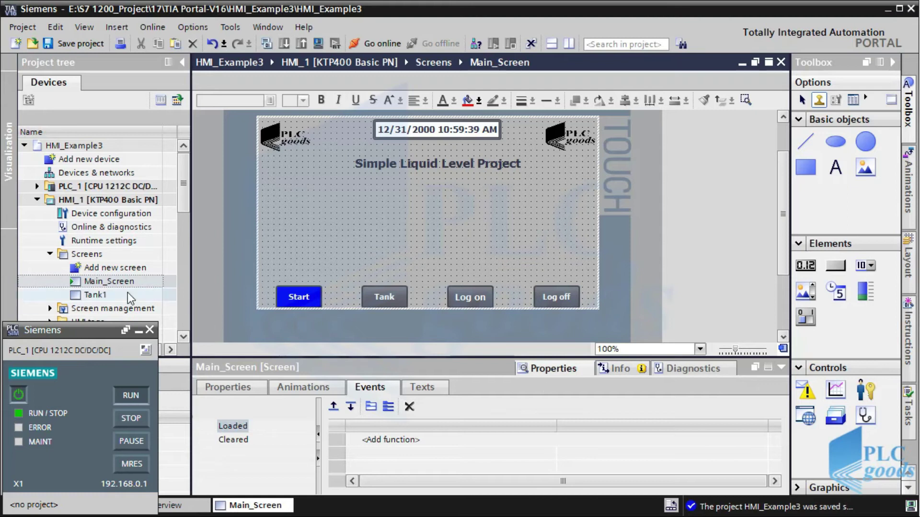
Open the Tank1 screen from the project tree for editing
{"action": "left_click", "coordinate": [138, 329]}
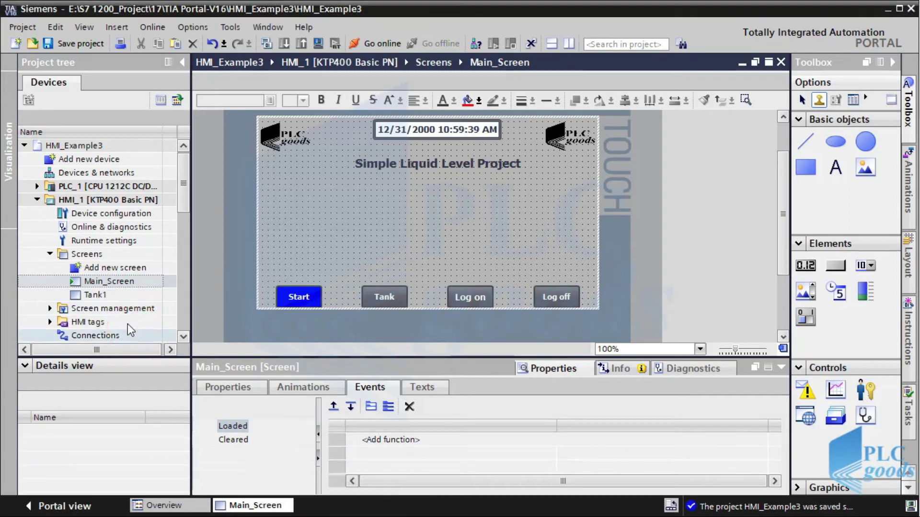
{"action": "left_click", "coordinate": [98, 283]}
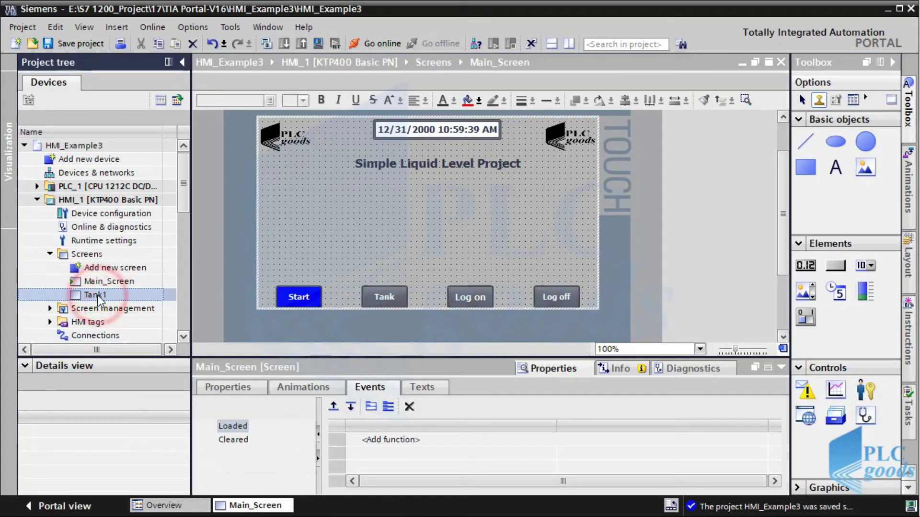
{"action": "double_click", "coordinate": [97, 294]}
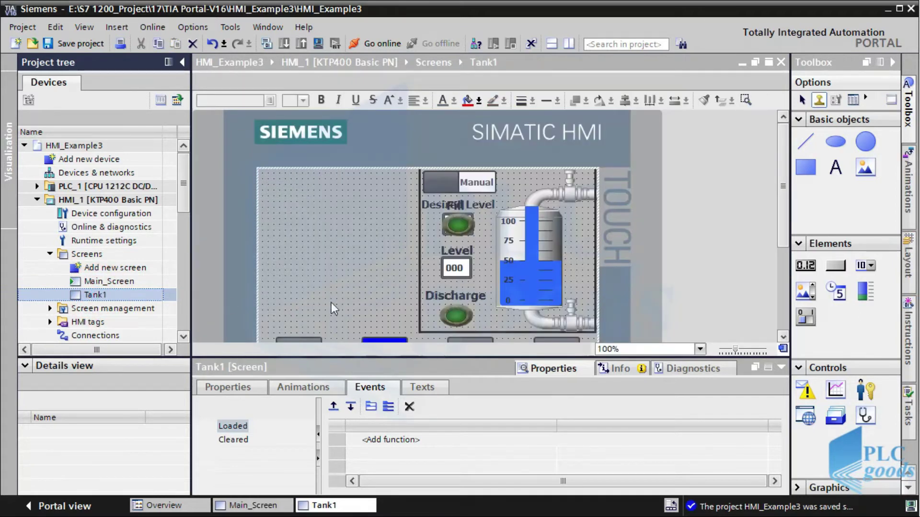
{"action": "left_click_drag", "start_coordinate": [777, 197], "coordinate": [781, 216]}
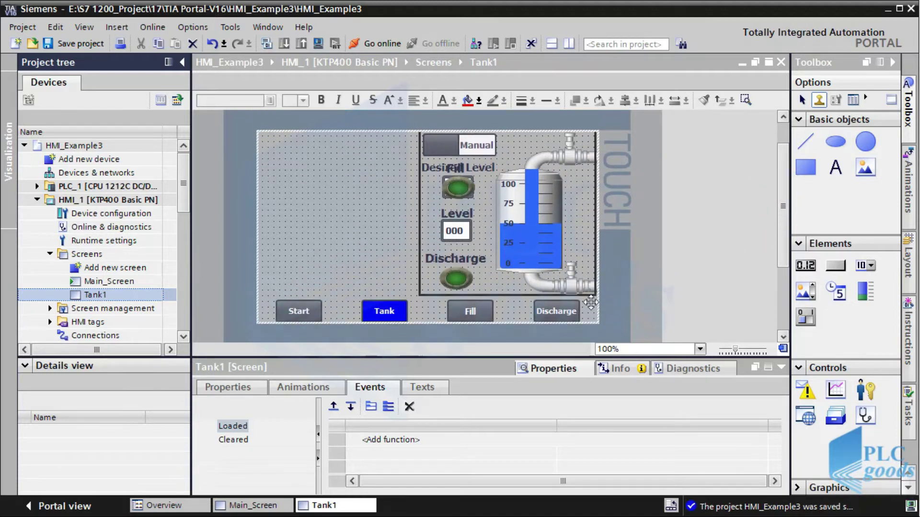
Inspect the Discharge button's Appearance animation: red and flashing when Discharge_PB is 1
{"action": "left_click", "coordinate": [557, 311]}
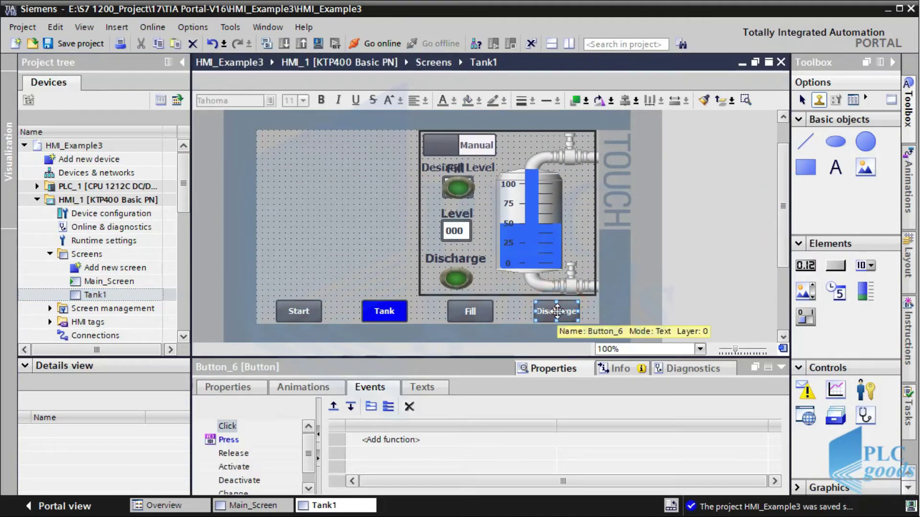
{"action": "left_click", "coordinate": [310, 390]}
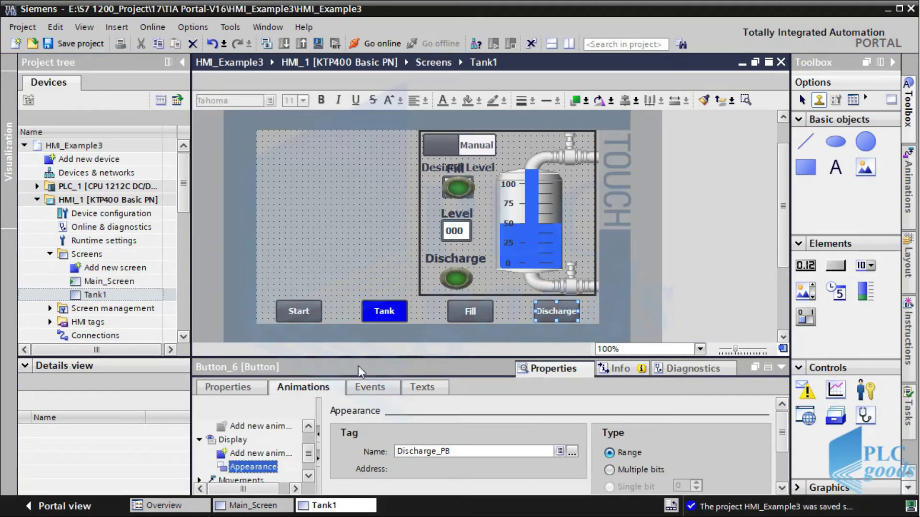
{"action": "left_click_drag", "start_coordinate": [433, 357], "coordinate": [424, 329]}
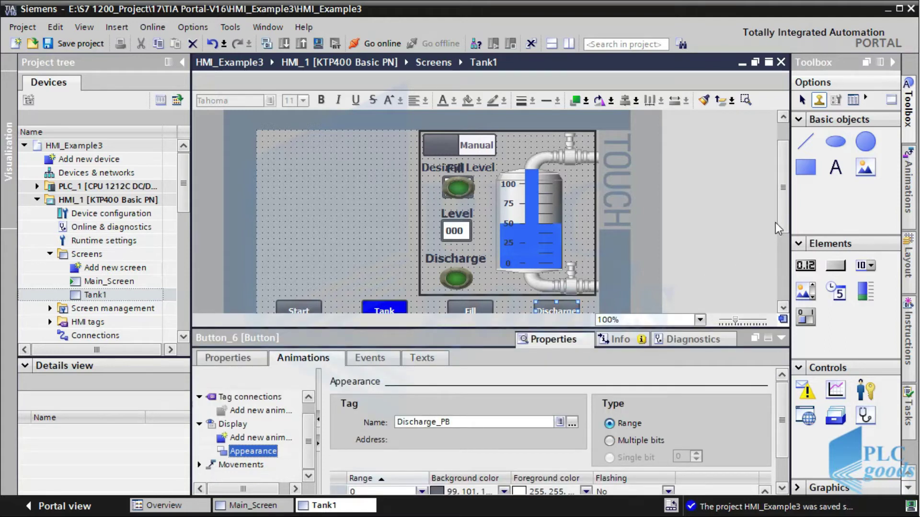
{"action": "left_click_drag", "start_coordinate": [782, 224], "coordinate": [774, 274]}
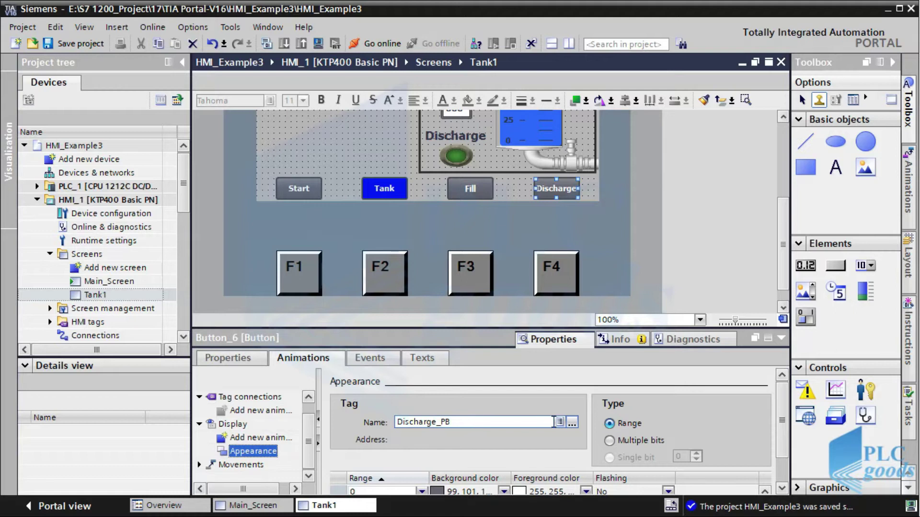
{"action": "left_click_drag", "start_coordinate": [783, 406], "coordinate": [783, 436]}
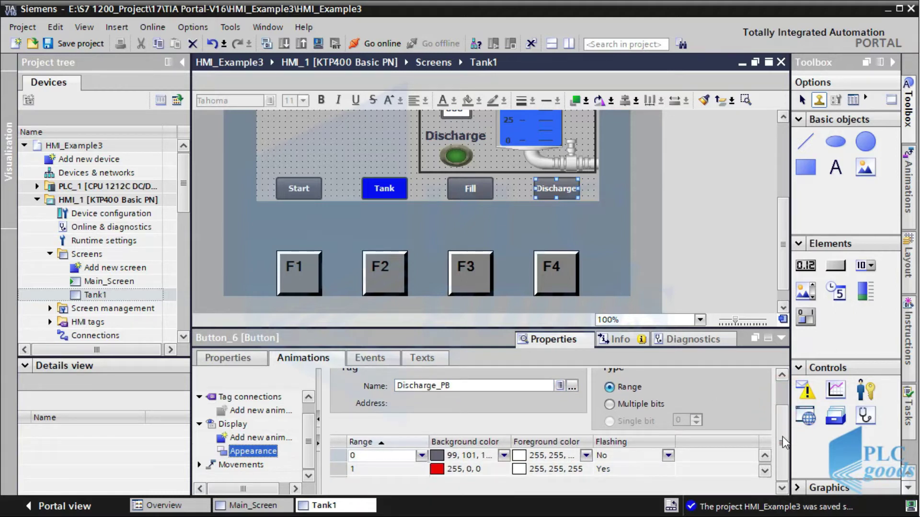
{"action": "left_click", "coordinate": [445, 469]}
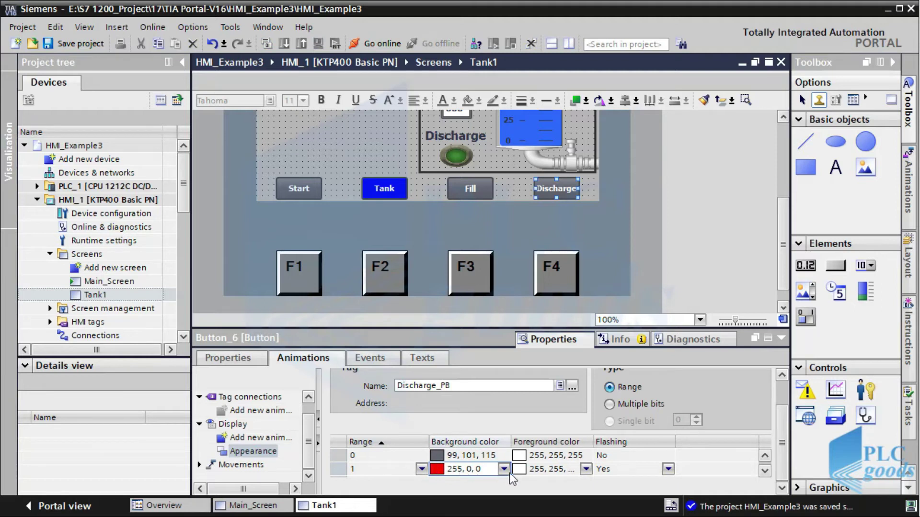
{"action": "left_click", "coordinate": [602, 470]}
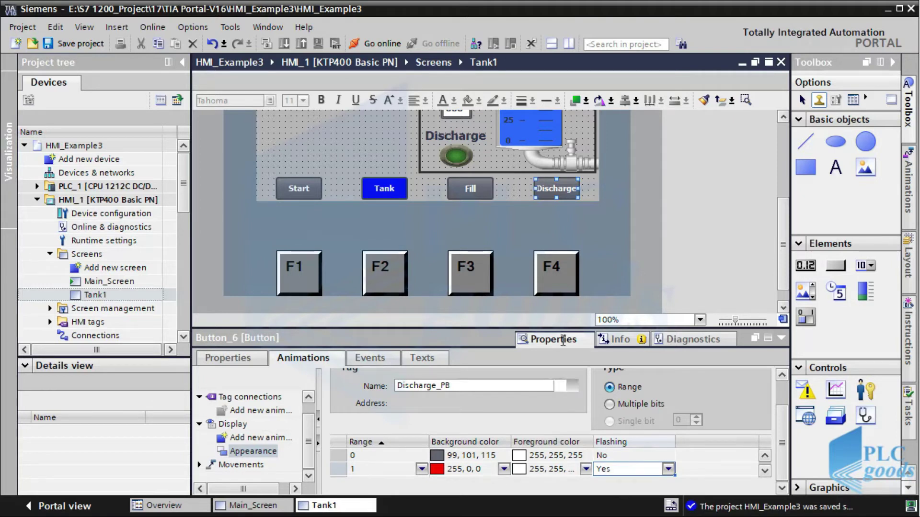
{"action": "left_click", "coordinate": [471, 190]}
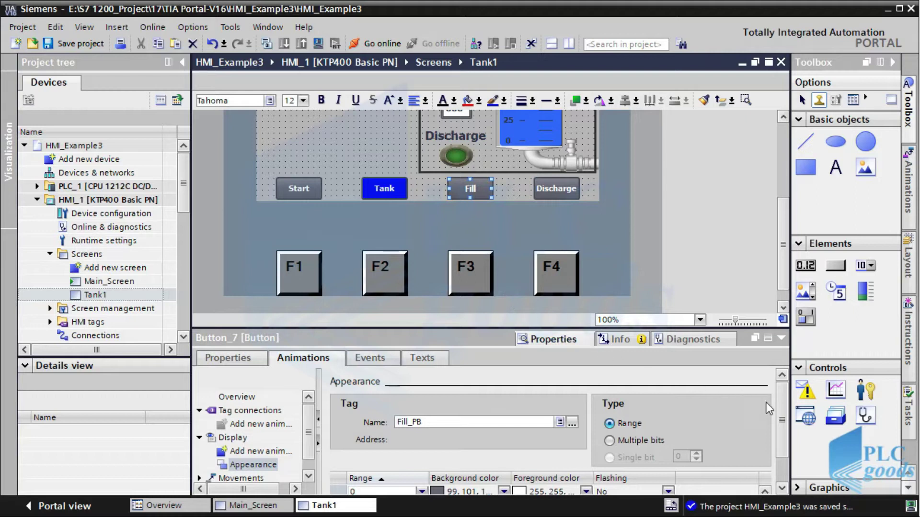
{"action": "left_click_drag", "start_coordinate": [783, 424], "coordinate": [784, 452]}
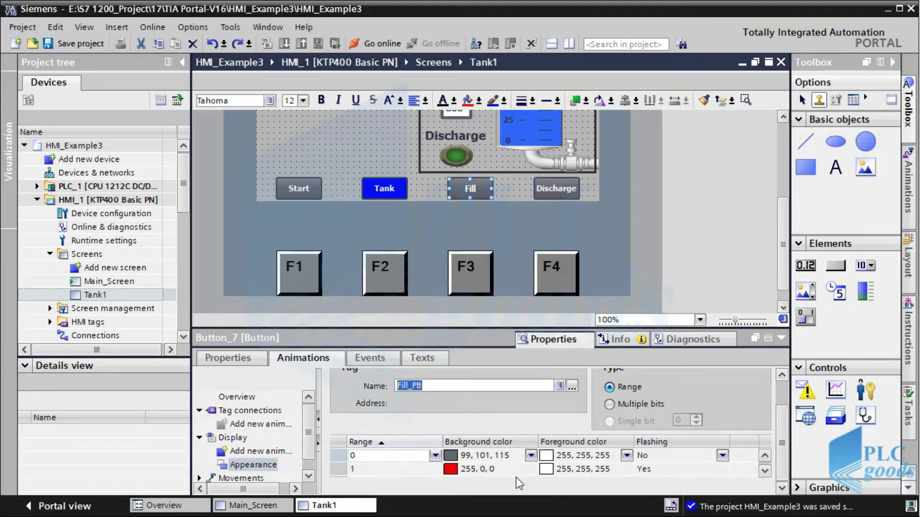
{"action": "left_click", "coordinate": [484, 470]}
{"action": "left_click", "coordinate": [575, 472]}
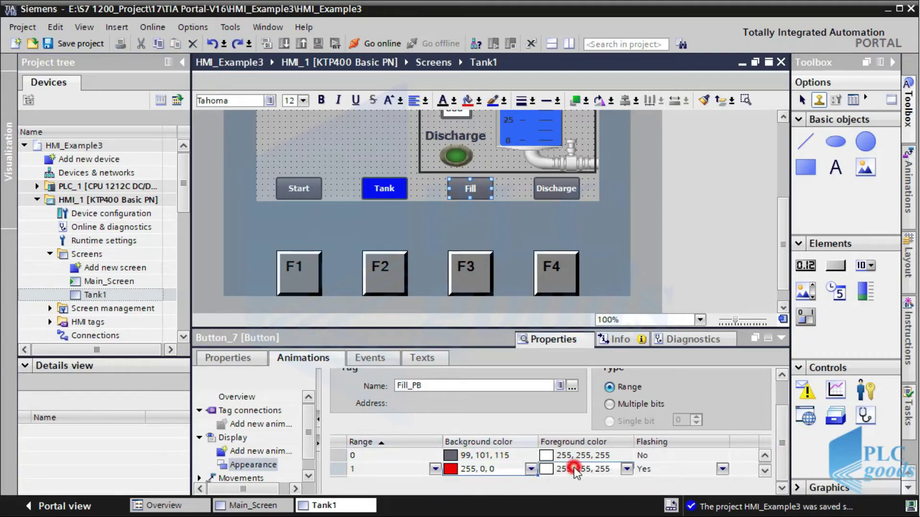
{"action": "left_click", "coordinate": [647, 469]}
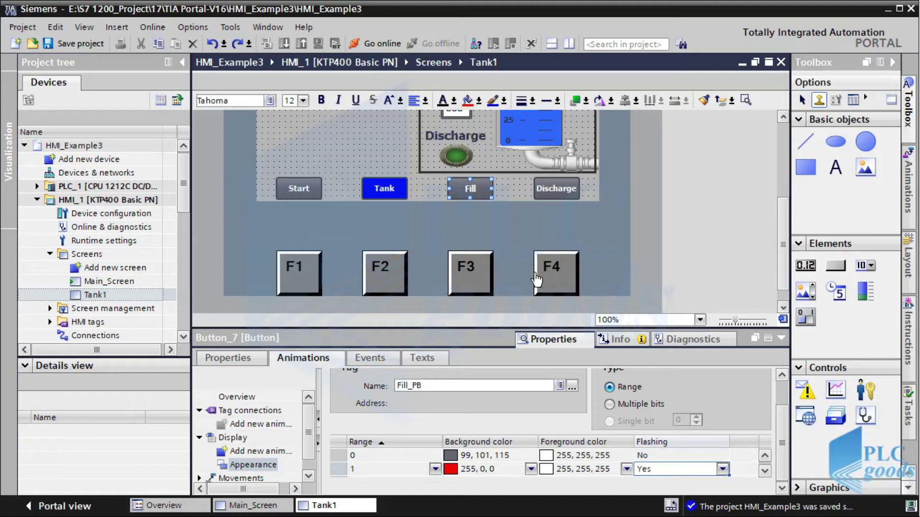
Give F3 a Press key event running SetBitWhileKeyPressed on tag Fill_PB
{"action": "left_click", "coordinate": [476, 283]}
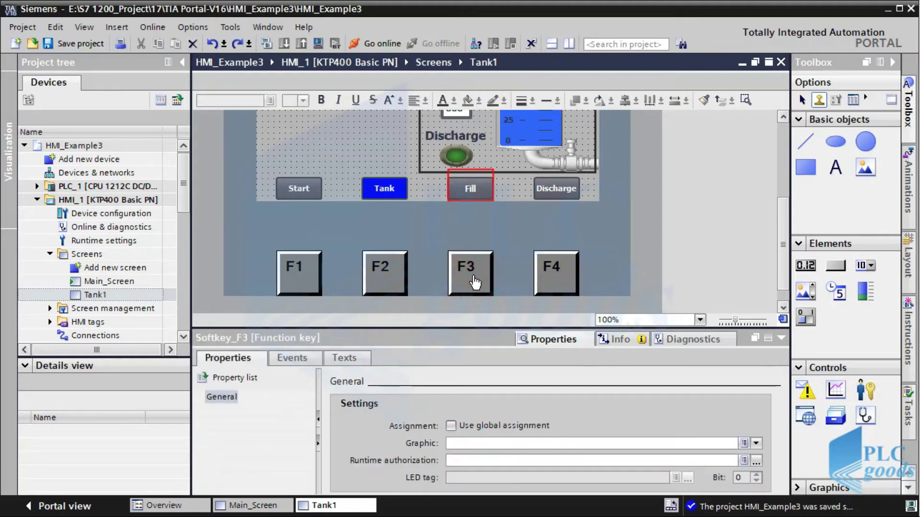
{"action": "left_click", "coordinate": [304, 361]}
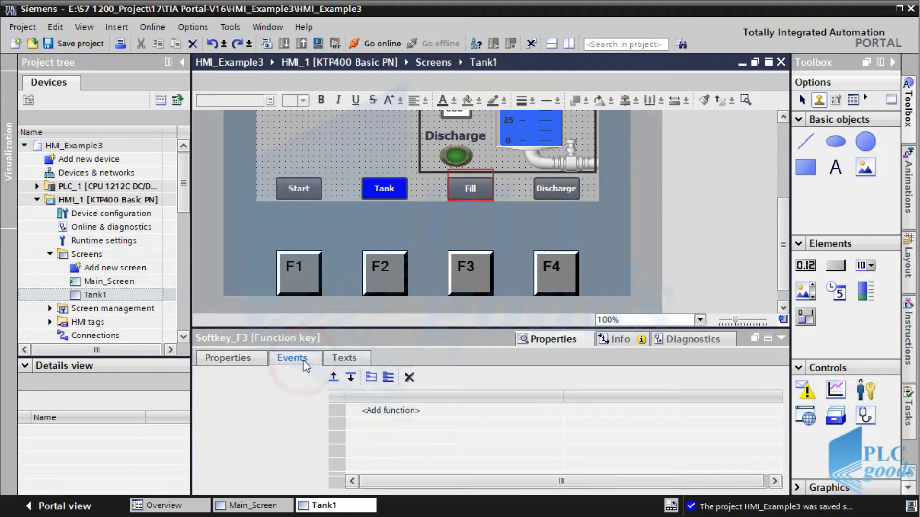
{"action": "left_click", "coordinate": [351, 412]}
{"action": "left_click", "coordinate": [356, 413]}
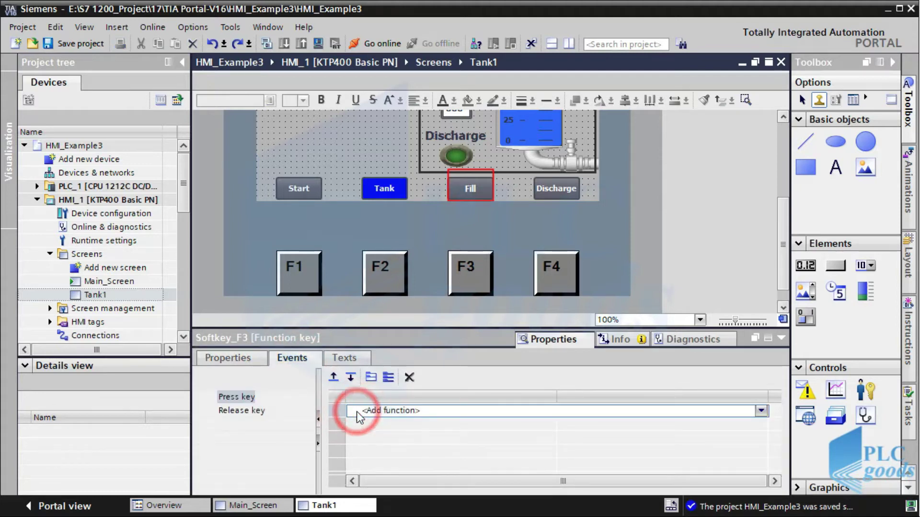
{"action": "type", "text": "set"}
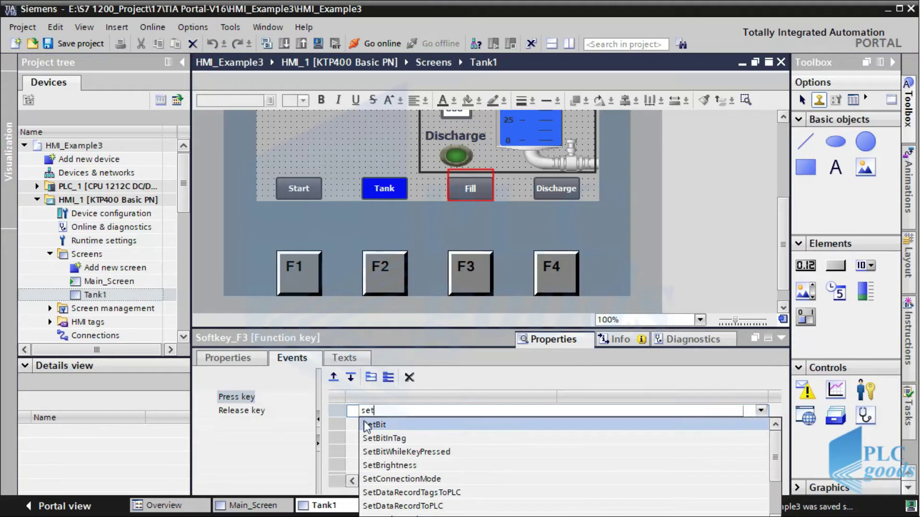
{"action": "left_click", "coordinate": [378, 452]}
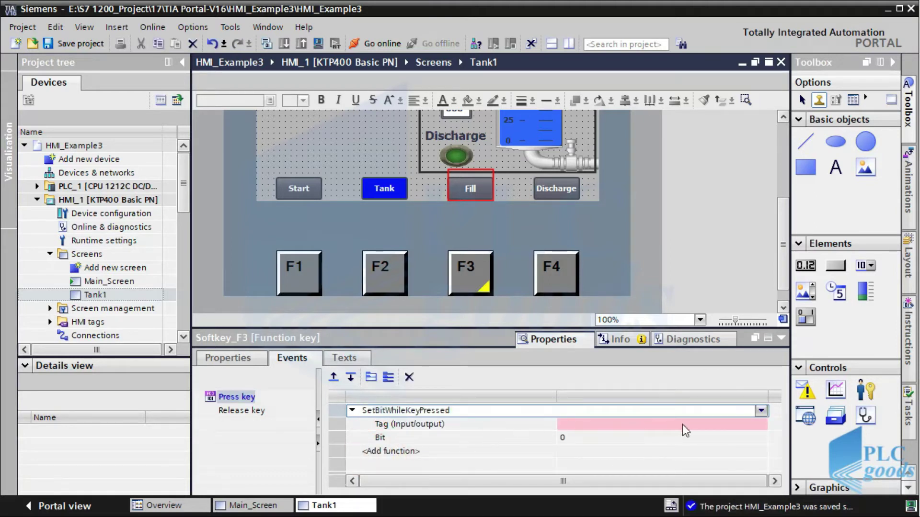
{"action": "left_click", "coordinate": [753, 428]}
{"action": "left_click", "coordinate": [762, 428]}
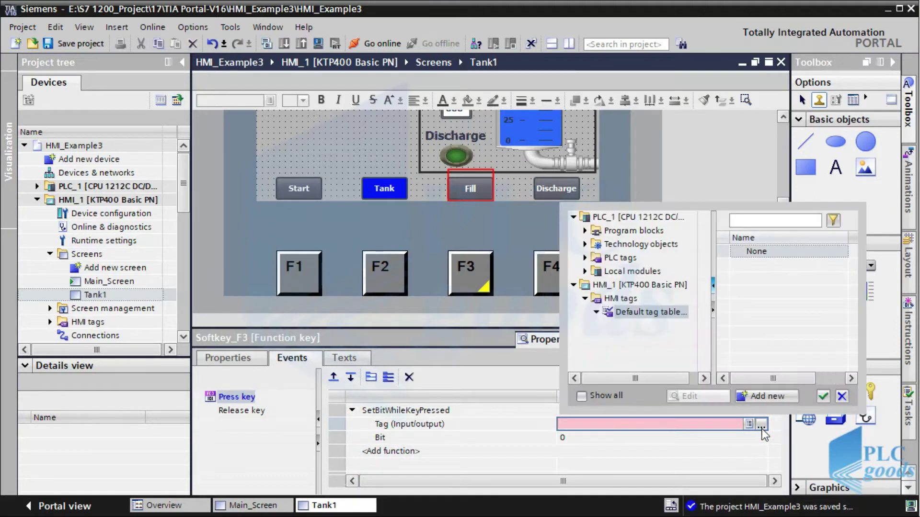
{"action": "left_click", "coordinate": [756, 323]}
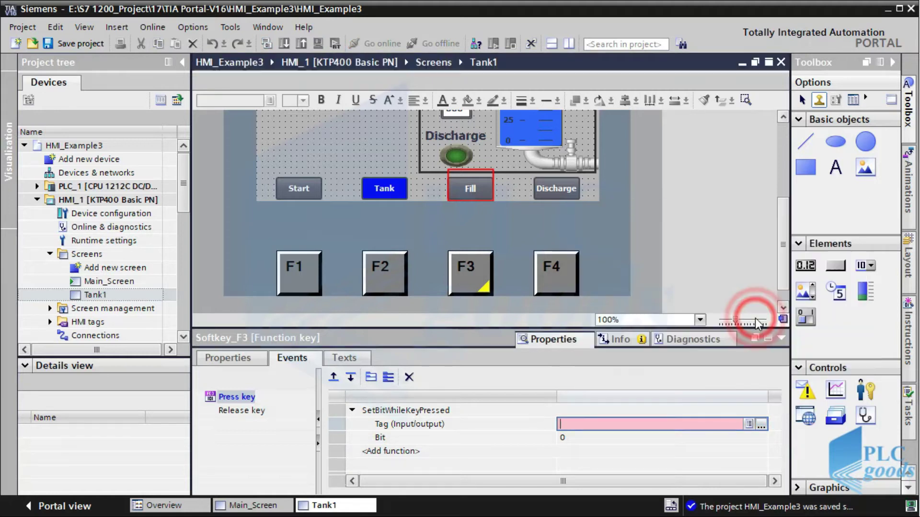
Give F4 a Press key event running SetBitWhileKeyPressed on tag Discharge_PB
{"action": "left_click", "coordinate": [565, 287]}
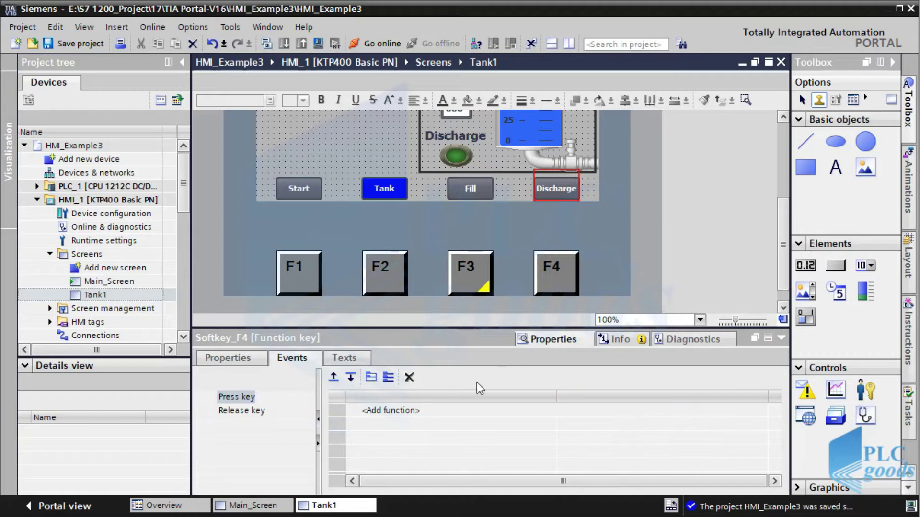
{"action": "left_click", "coordinate": [417, 412]}
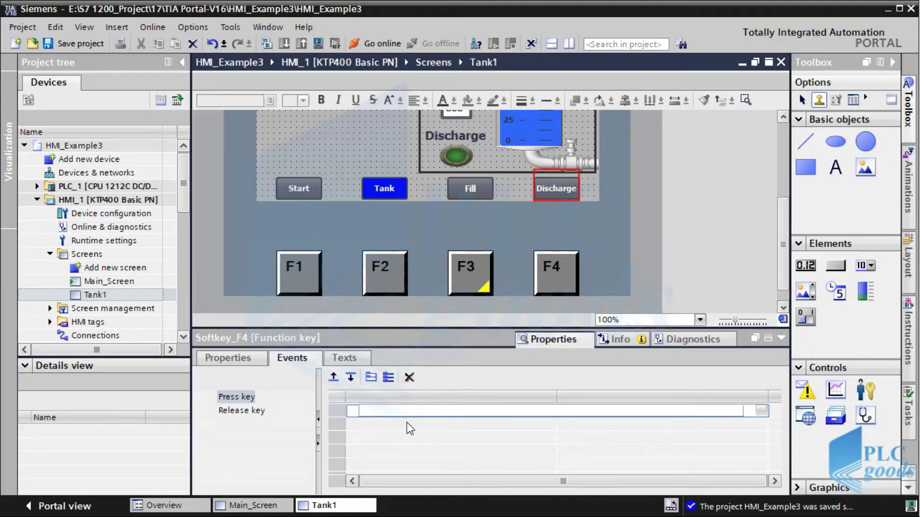
{"action": "type", "text": "set"}
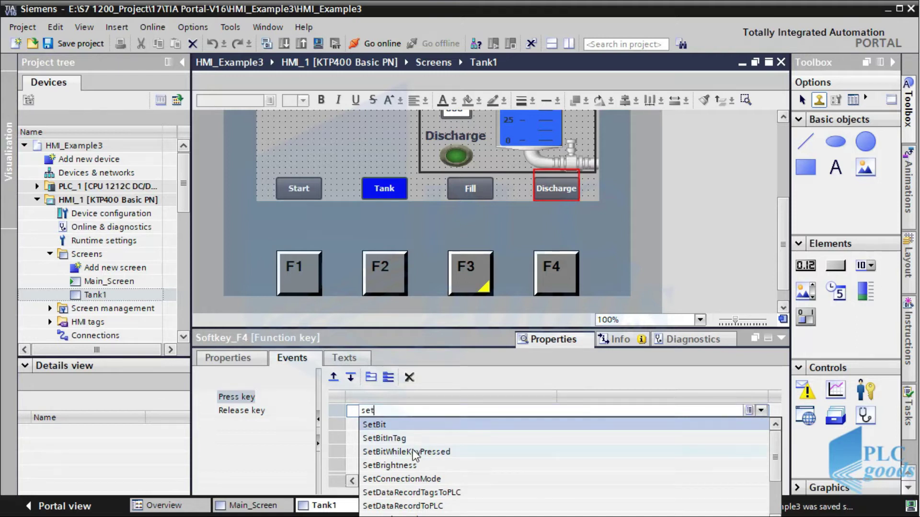
{"action": "left_click", "coordinate": [412, 451]}
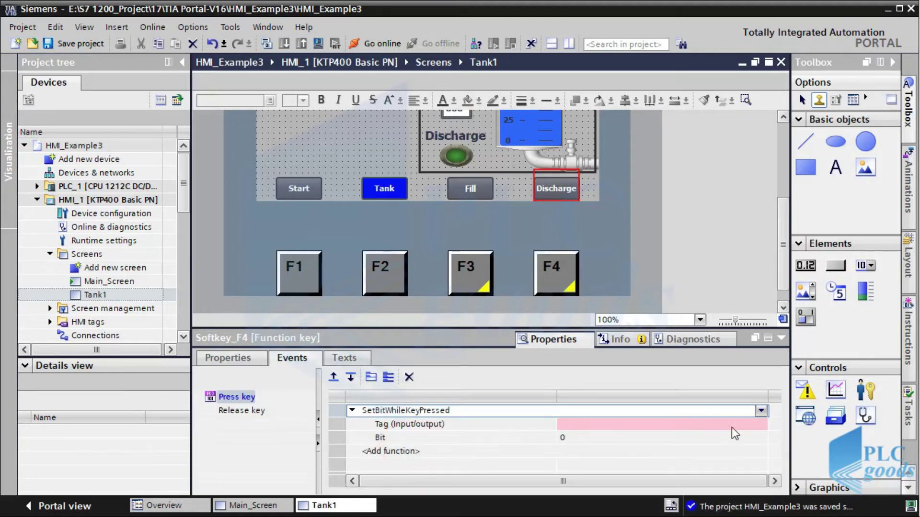
{"action": "left_click", "coordinate": [761, 425]}
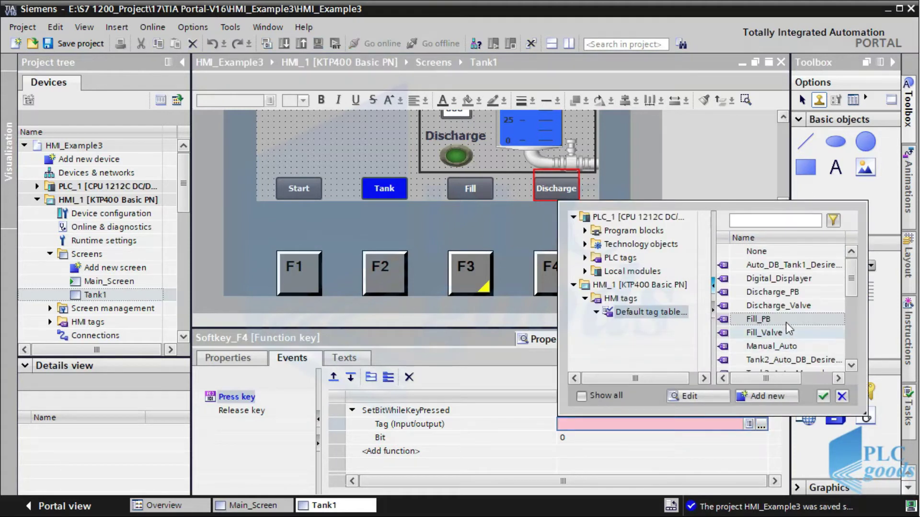
{"action": "double_click", "coordinate": [771, 293]}
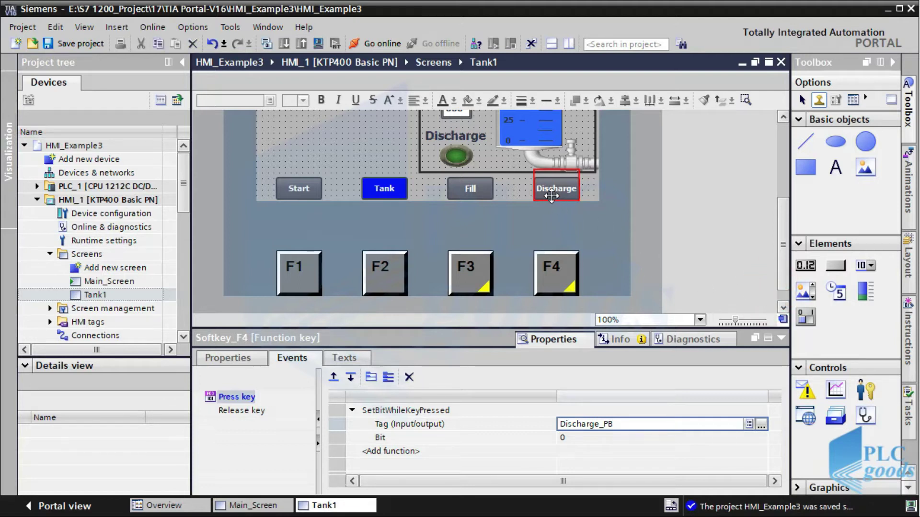
{"action": "left_click", "coordinate": [470, 194]}
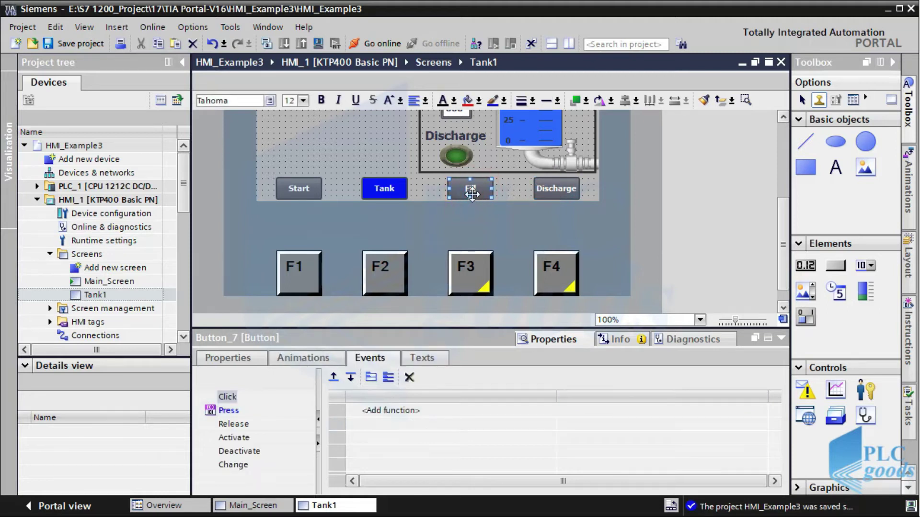
{"action": "left_click", "coordinate": [474, 272]}
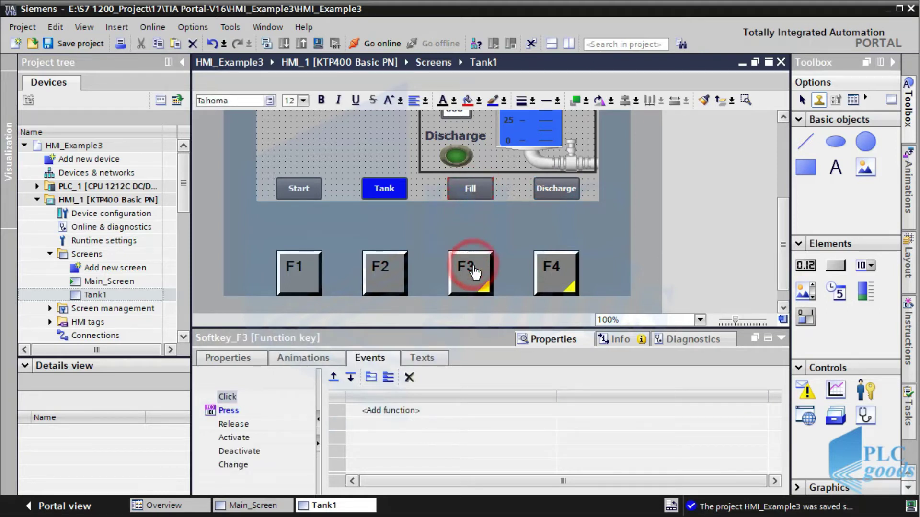
{"action": "left_click", "coordinate": [235, 359]}
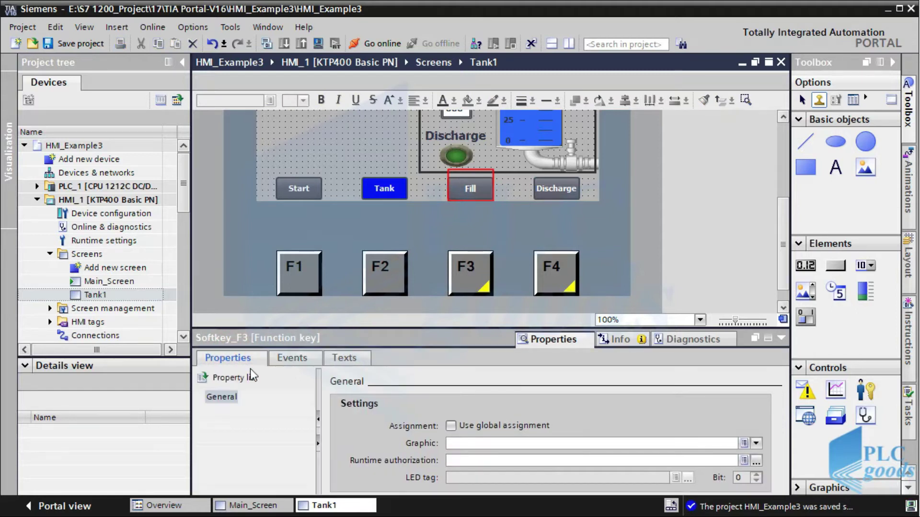
Assign the Down_Arrow graphic to the F3 softkey
{"action": "left_click", "coordinate": [757, 443]}
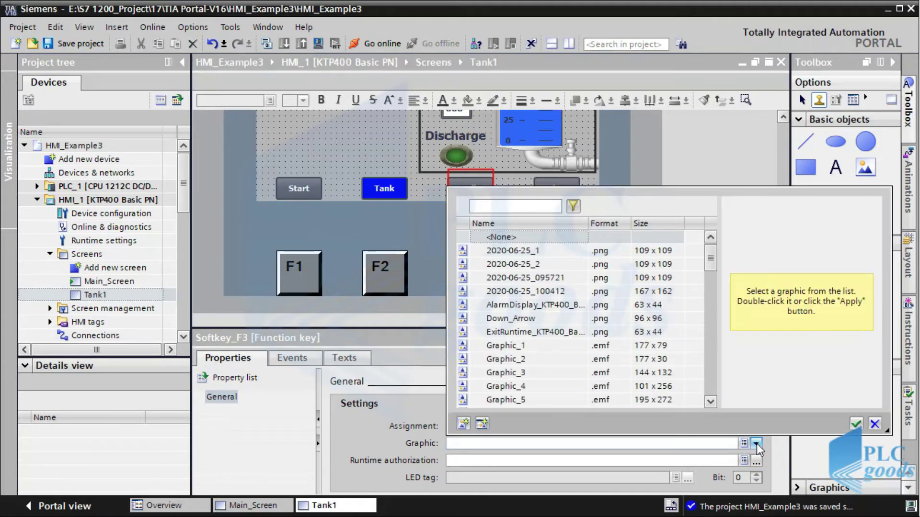
{"action": "left_click", "coordinate": [527, 264]}
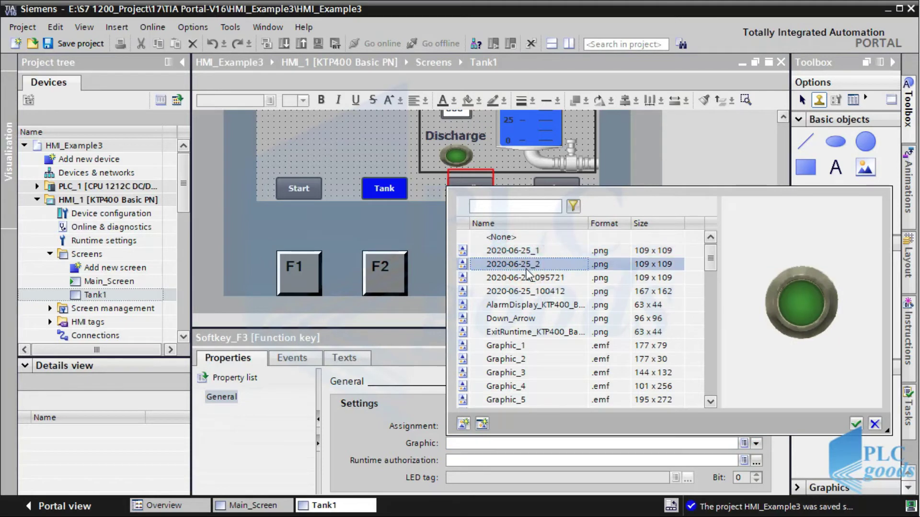
{"action": "left_click", "coordinate": [529, 277]}
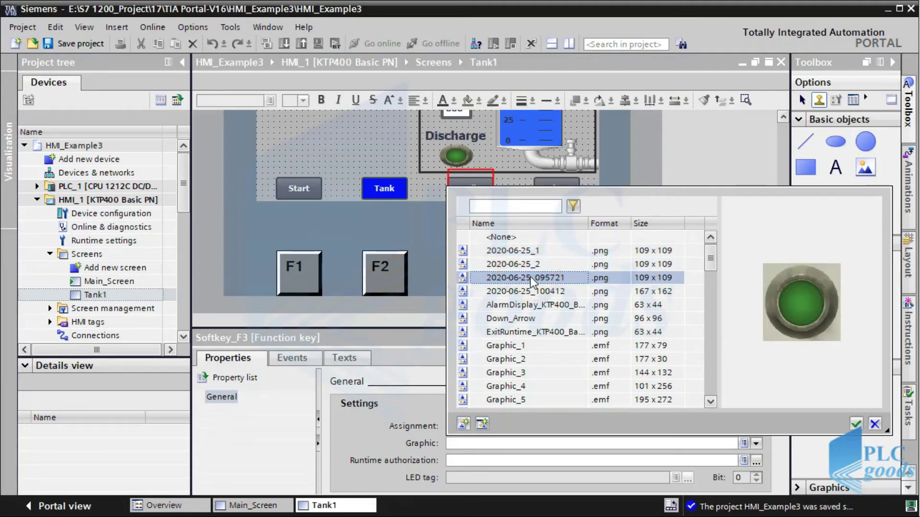
{"action": "left_click", "coordinate": [524, 319]}
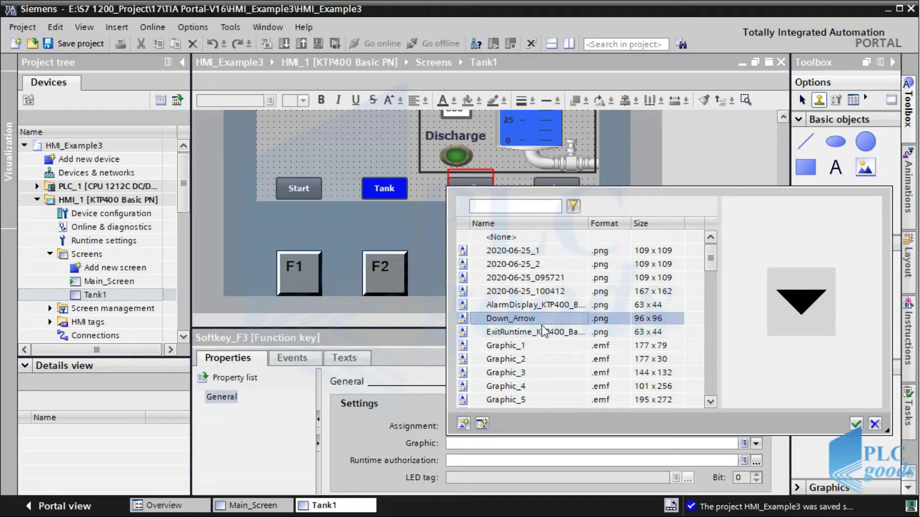
{"action": "left_click", "coordinate": [855, 424]}
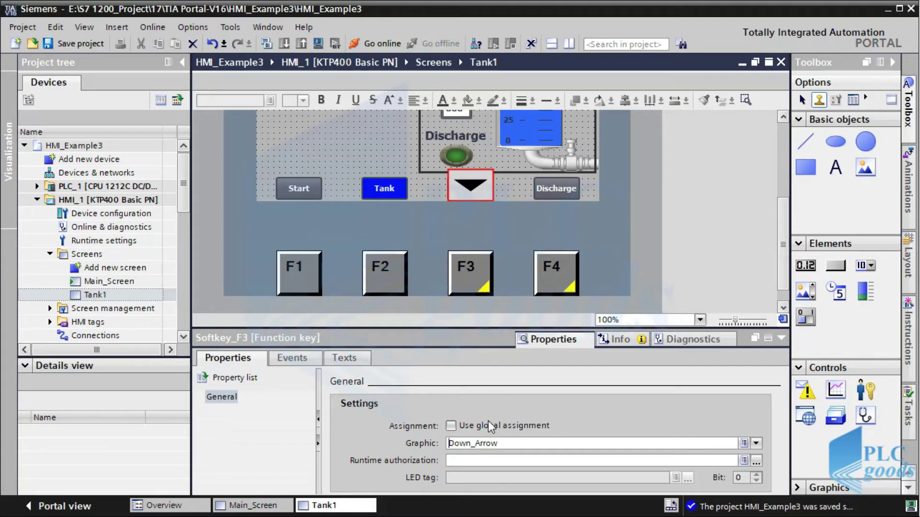
Delete the Down_Arrow graphic from F3 again and switch to Main_Screen
{"action": "double_click", "coordinate": [448, 445]}
{"action": "key", "text": "Delete"}
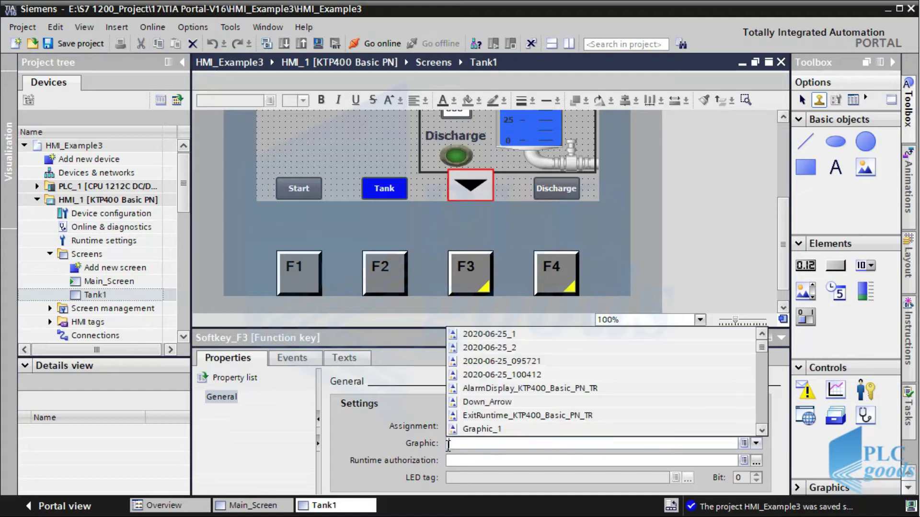
{"action": "key", "text": "Return"}
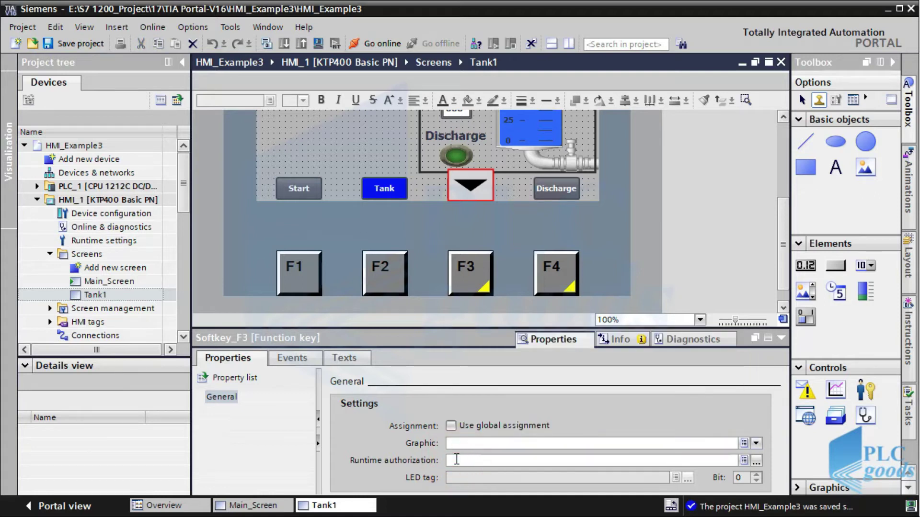
{"action": "left_click", "coordinate": [457, 459]}
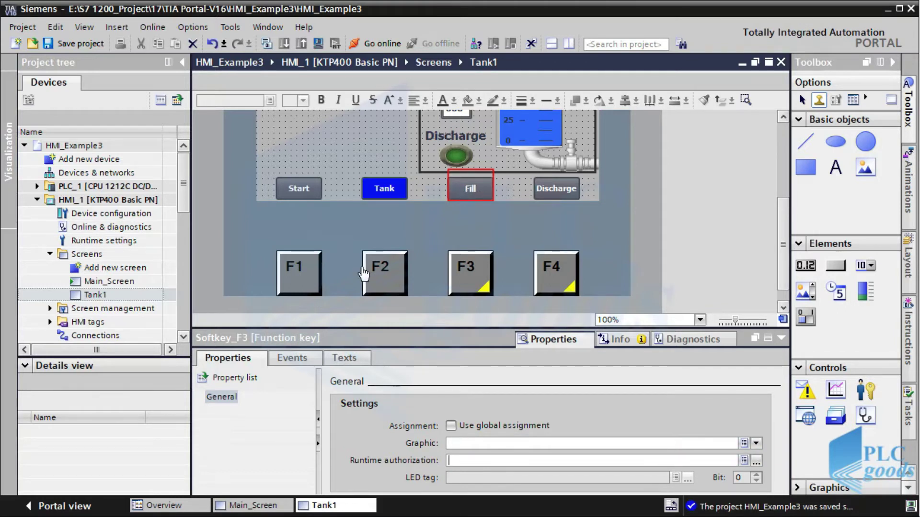
{"action": "left_click", "coordinate": [115, 282]}
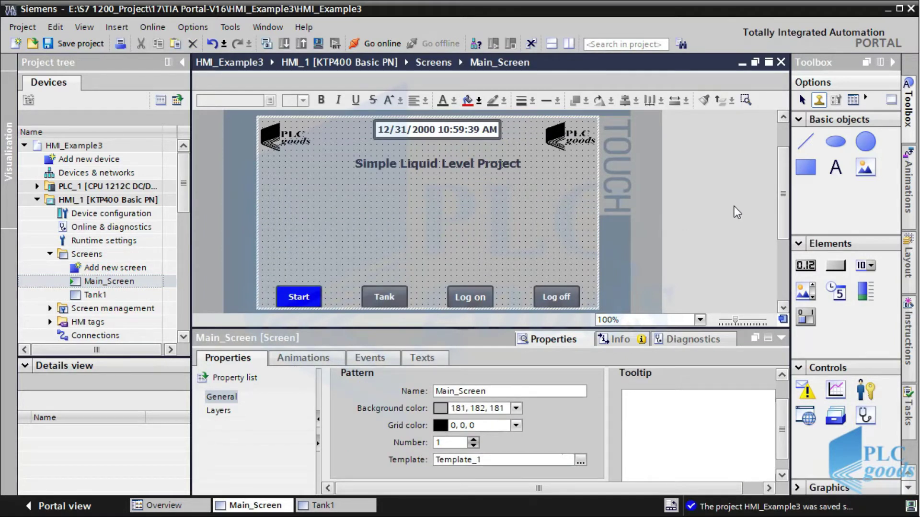
Make Main_Screen's F3 key run ShowLogonDialog when pressed
{"action": "left_click_drag", "start_coordinate": [786, 203], "coordinate": [780, 254]}
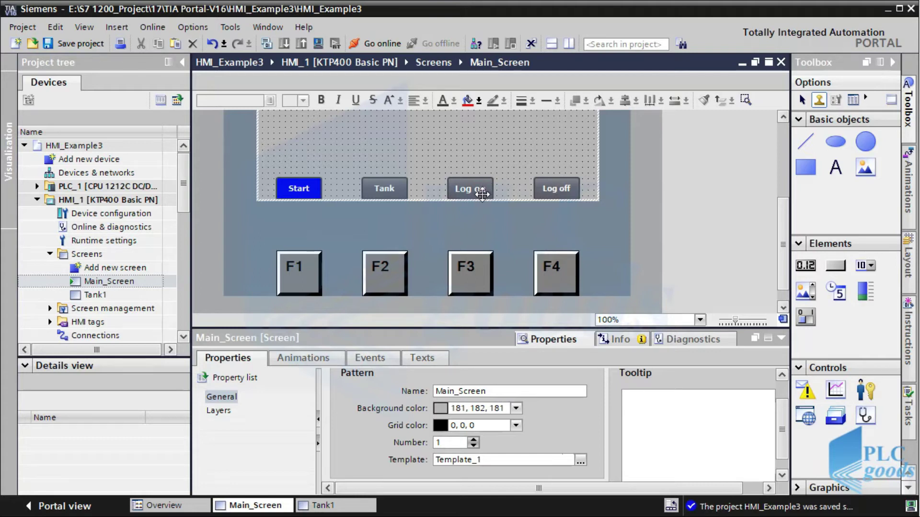
{"action": "left_click", "coordinate": [470, 278]}
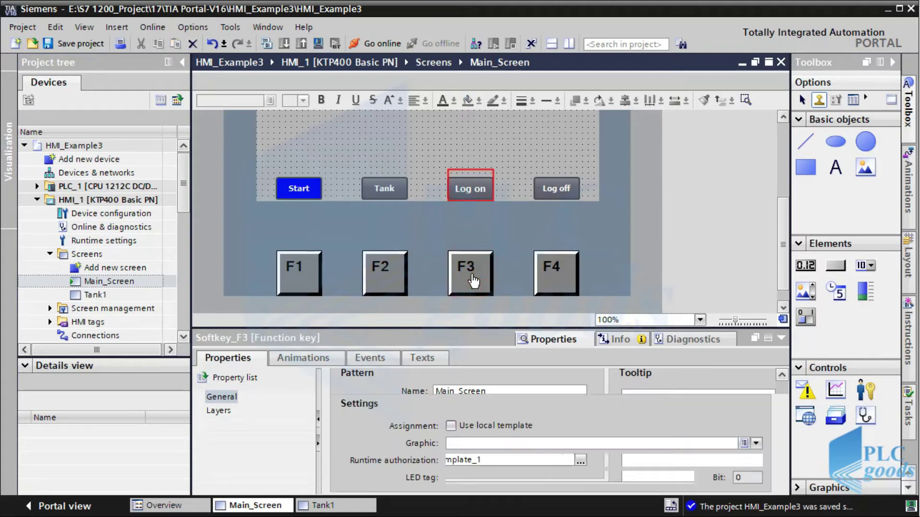
{"action": "left_click", "coordinate": [297, 358]}
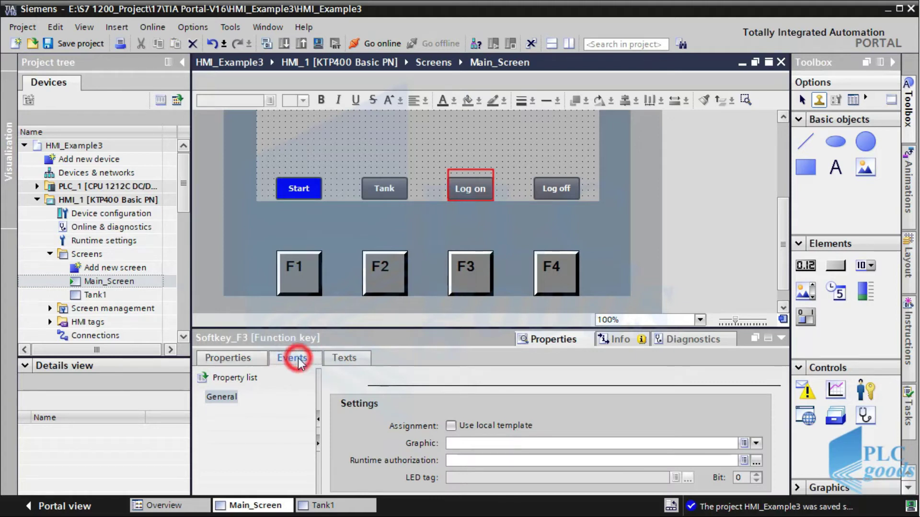
{"action": "left_click", "coordinate": [365, 413]}
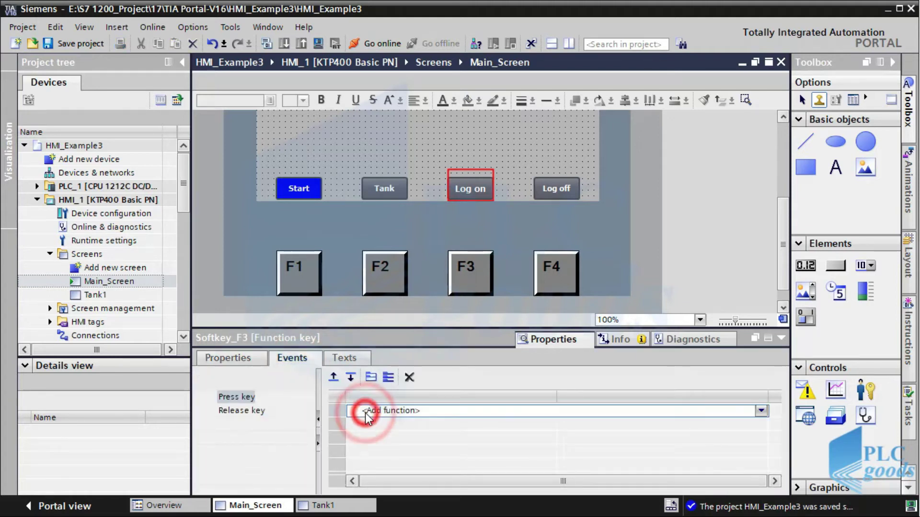
{"action": "left_click", "coordinate": [761, 411]}
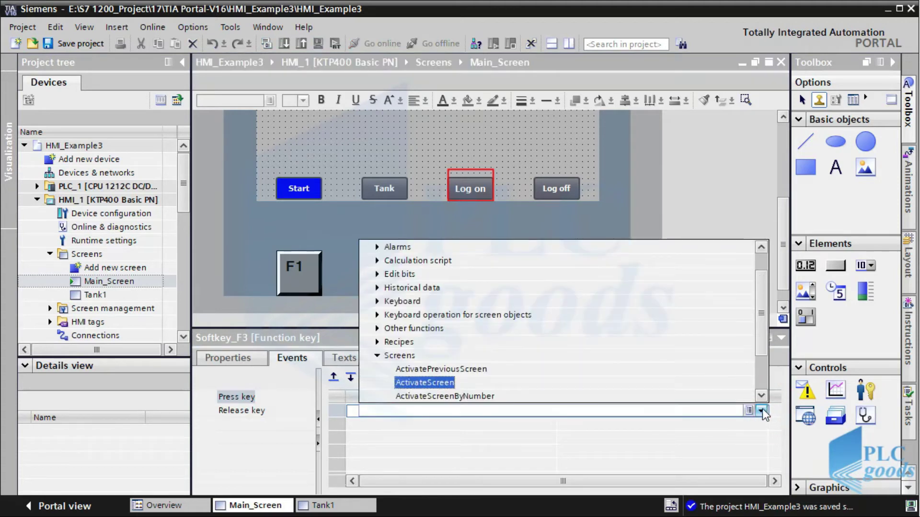
{"action": "left_click", "coordinate": [378, 356]}
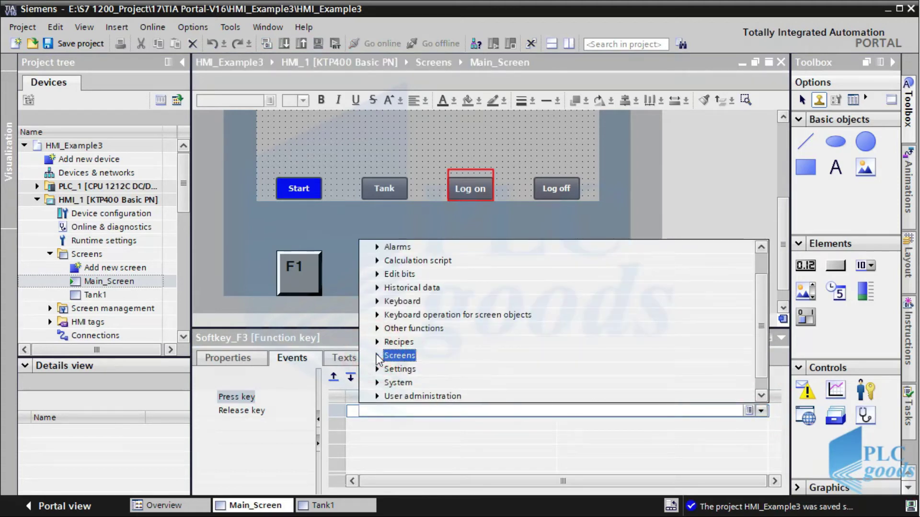
{"action": "left_click", "coordinate": [378, 397]}
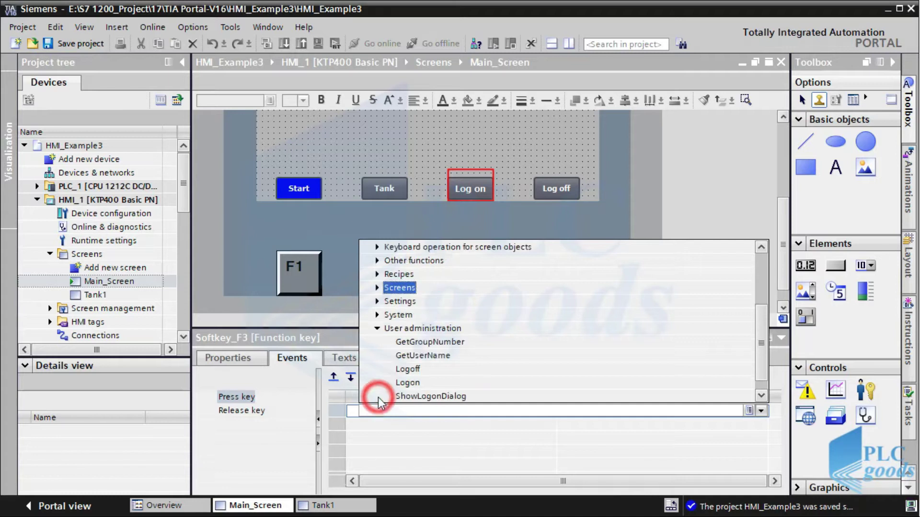
{"action": "left_click", "coordinate": [430, 396]}
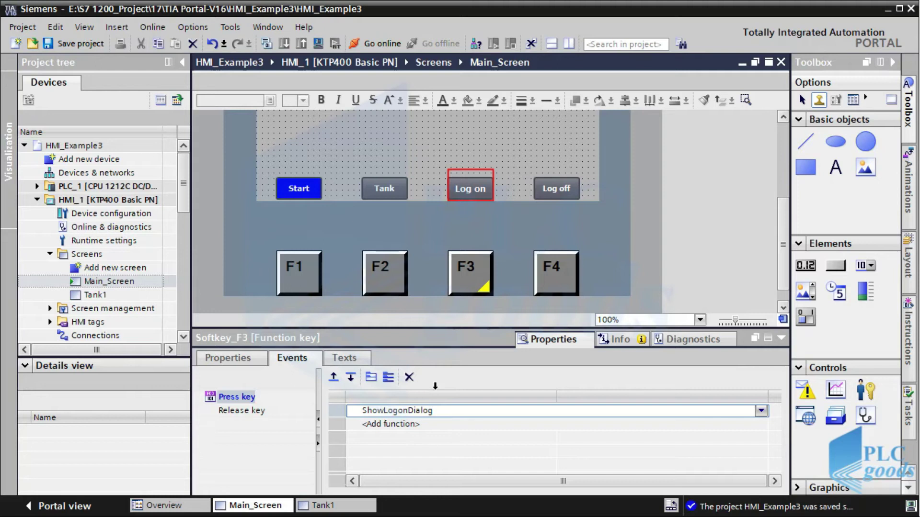
Make F4 run Logoff on key press, then save and start the simulation
{"action": "left_click", "coordinate": [554, 289]}
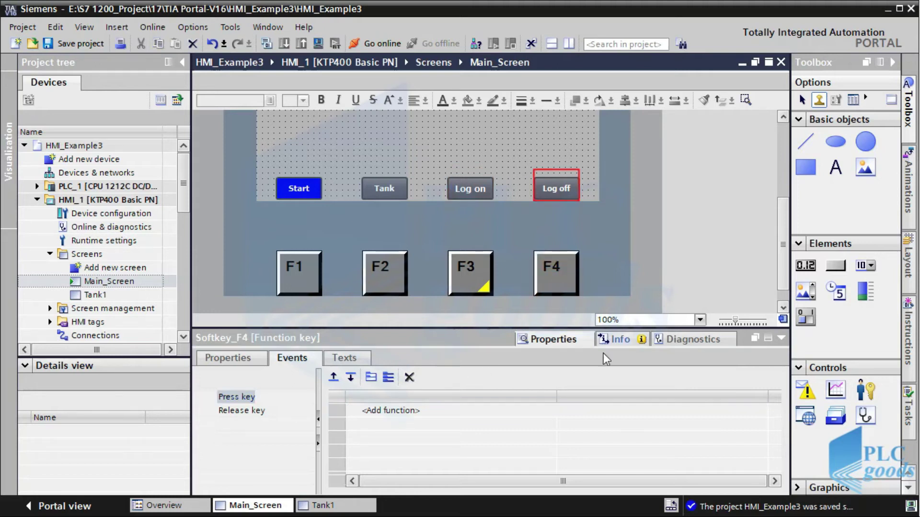
{"action": "left_click", "coordinate": [557, 409]}
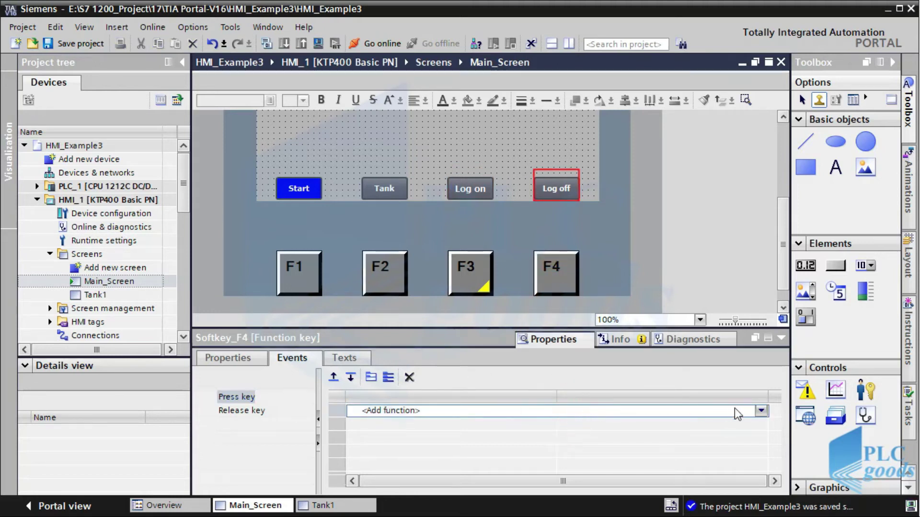
{"action": "left_click", "coordinate": [760, 411]}
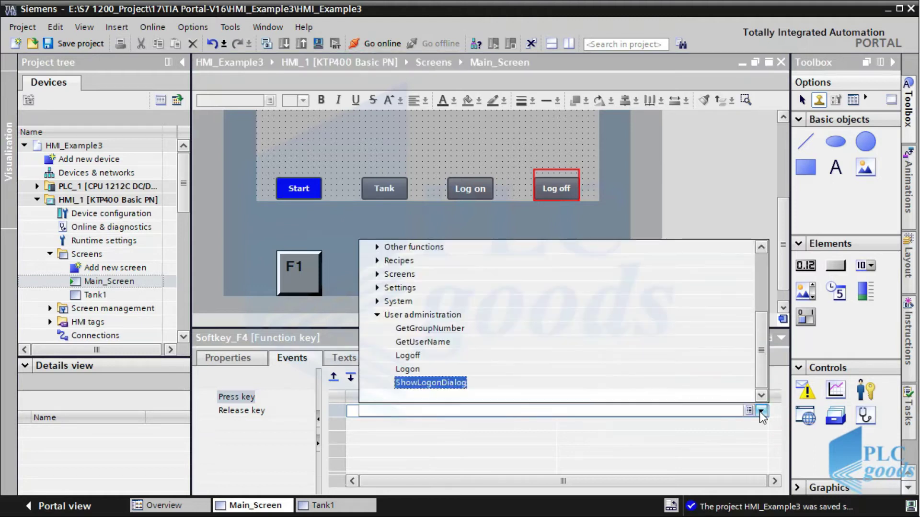
{"action": "left_click", "coordinate": [405, 356]}
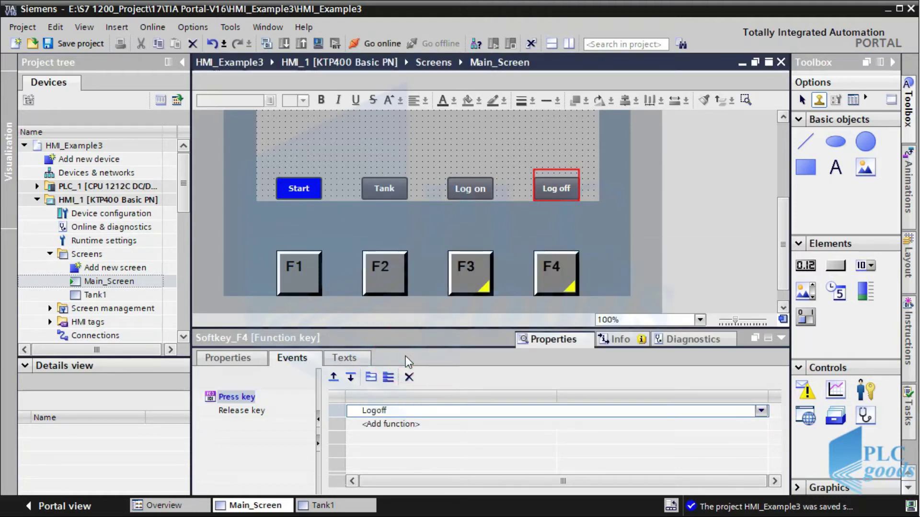
{"action": "left_click", "coordinate": [87, 43]}
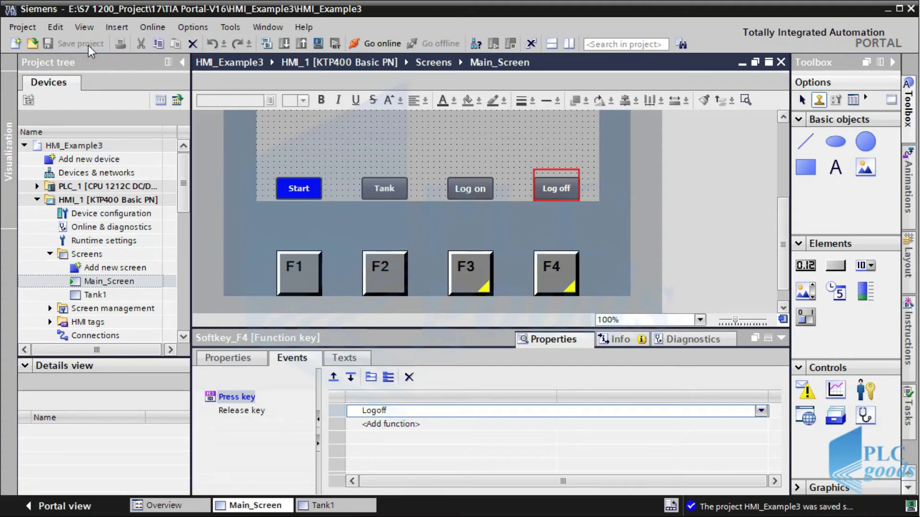
{"action": "left_click", "coordinate": [318, 42]}
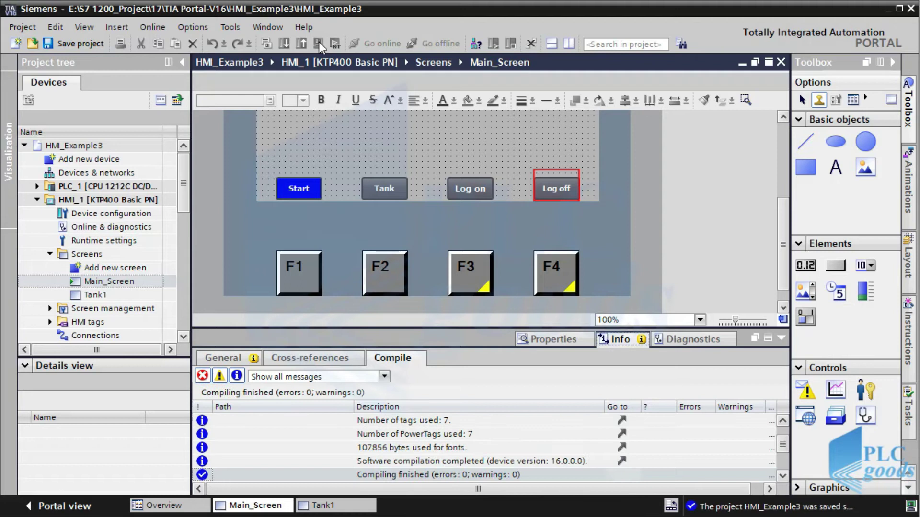
In the RT Simulator, log on via the Log on button and via F3
{"action": "key", "text": "alt+Tab"}
{"action": "key", "text": "alt+Tab"}
{"action": "key", "text": "alt+Tab"}
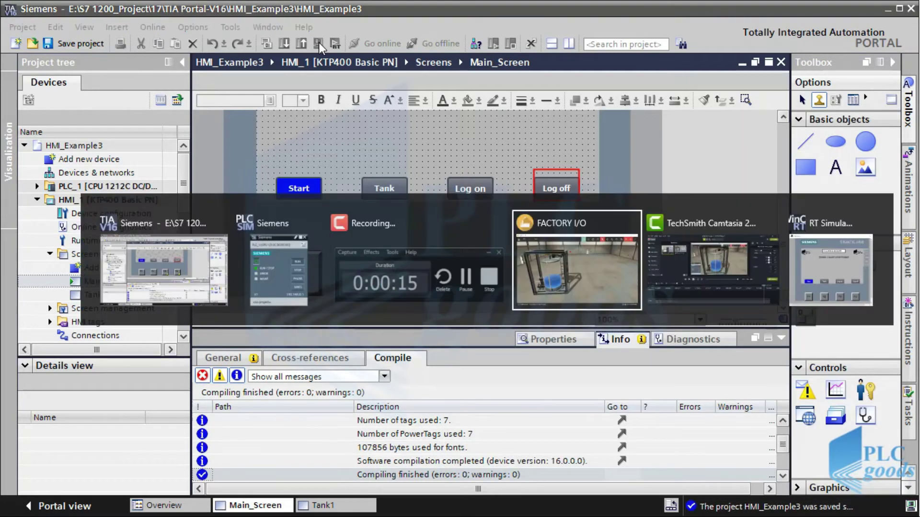
{"action": "key", "text": "alt+Tab"}
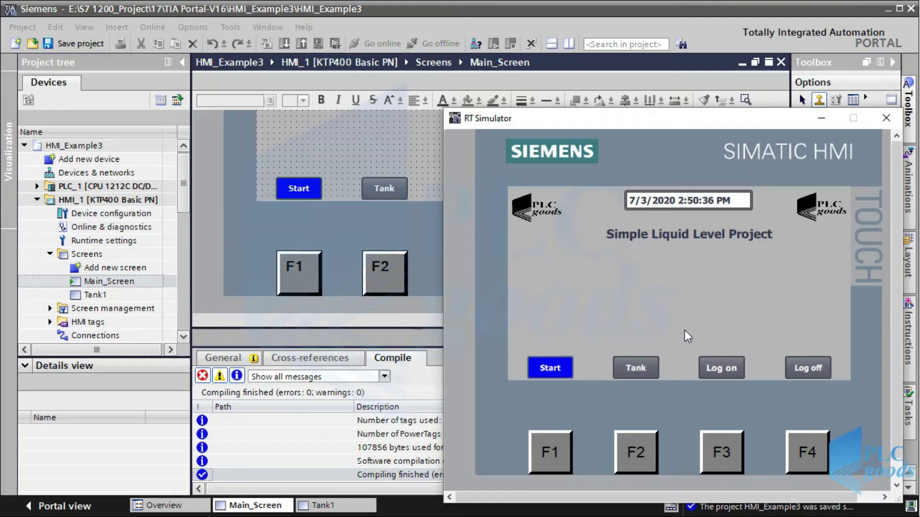
{"action": "left_click", "coordinate": [720, 371]}
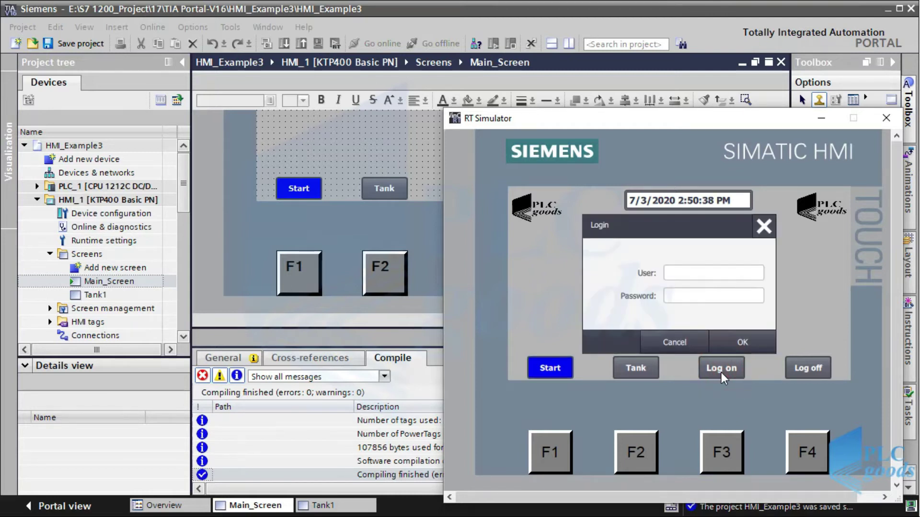
{"action": "left_click", "coordinate": [741, 343]}
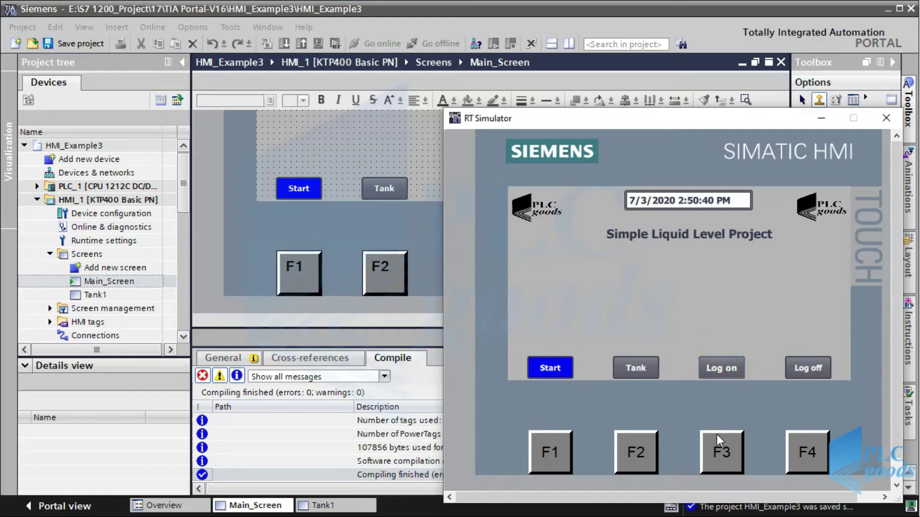
{"action": "left_click", "coordinate": [715, 445]}
{"action": "left_click", "coordinate": [729, 343]}
On the Tank screen, fill with F3 and discharge with F4, then return to the editor
{"action": "left_click", "coordinate": [635, 368]}
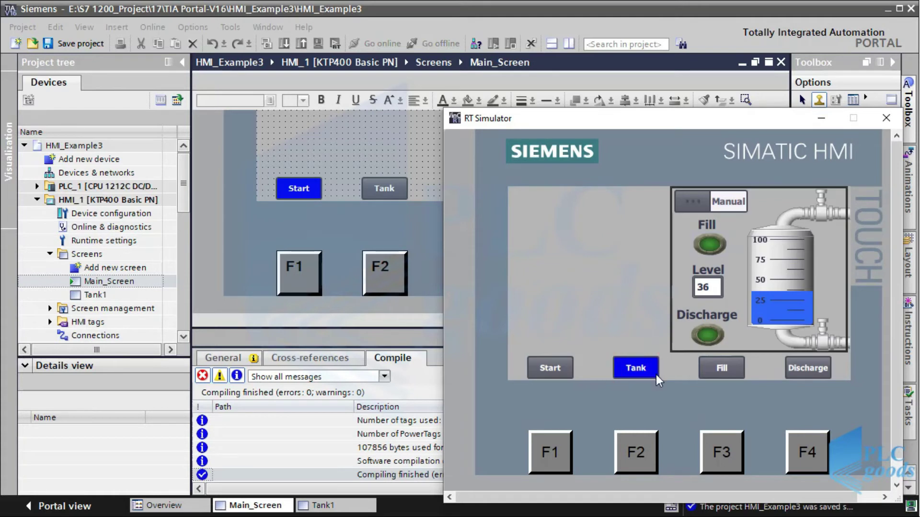
{"action": "left_click", "coordinate": [712, 449]}
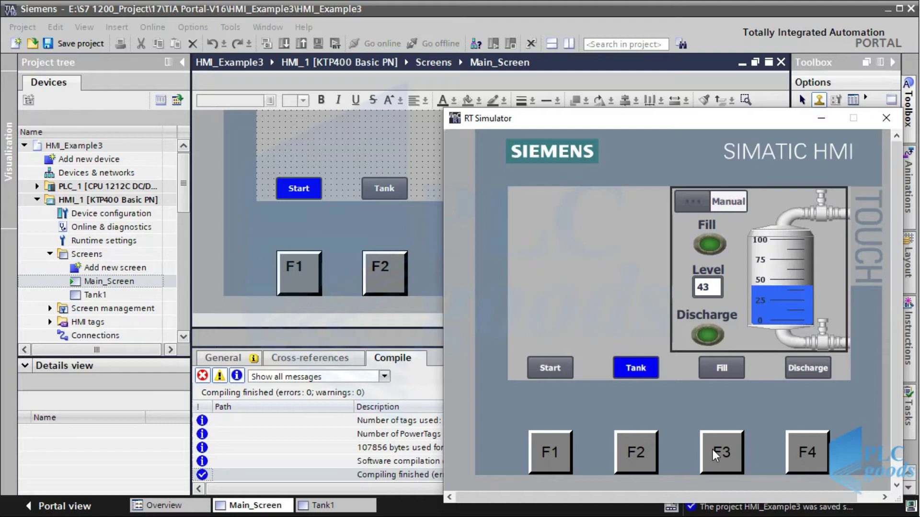
{"action": "left_click", "coordinate": [798, 450]}
{"action": "left_click", "coordinate": [427, 214]}
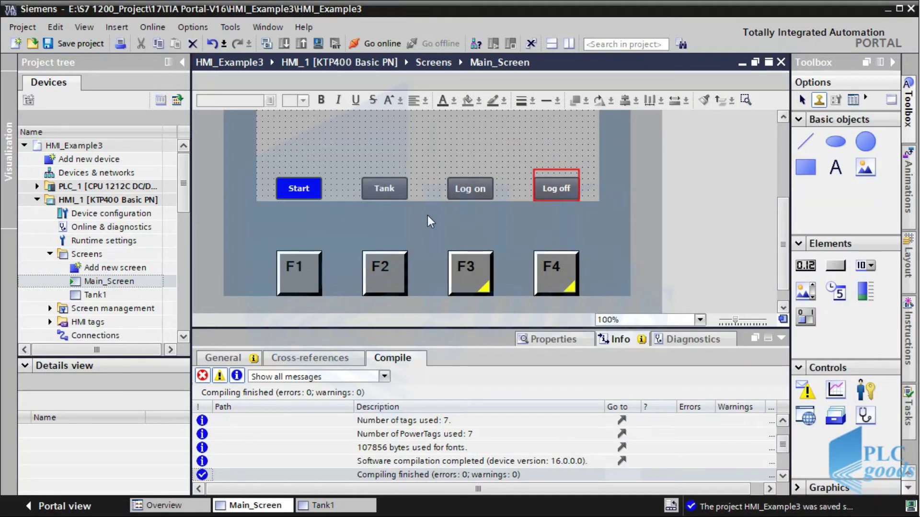
Review F1 and F3 softkey settings, toggling F3's local template on and back off
{"action": "left_click", "coordinate": [381, 278]}
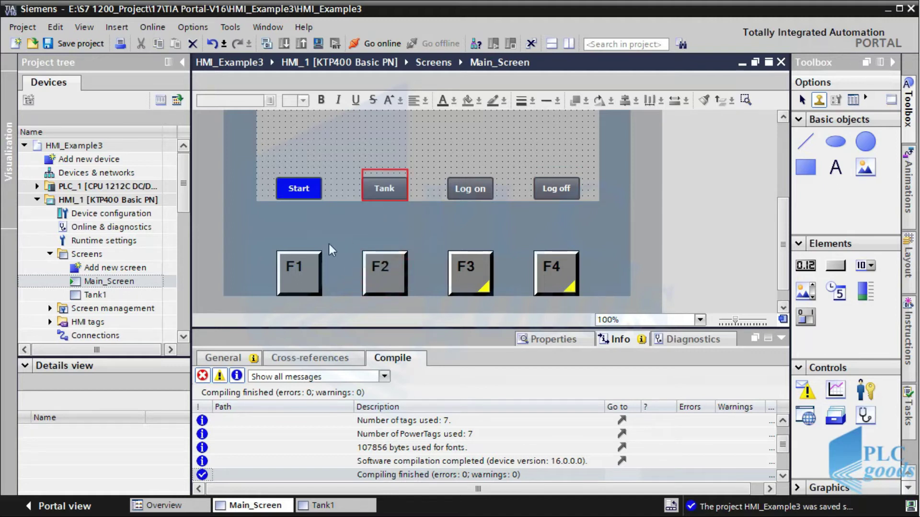
{"action": "left_click", "coordinate": [299, 276]}
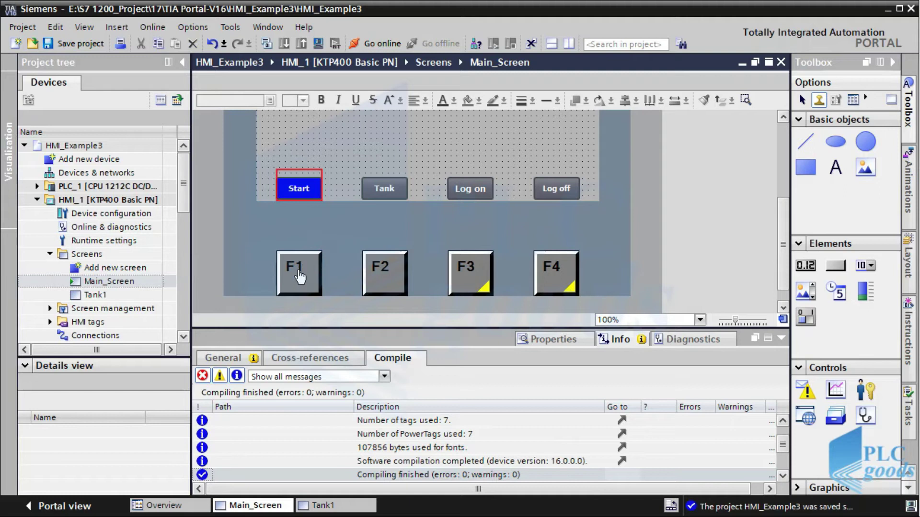
{"action": "left_click", "coordinate": [534, 344]}
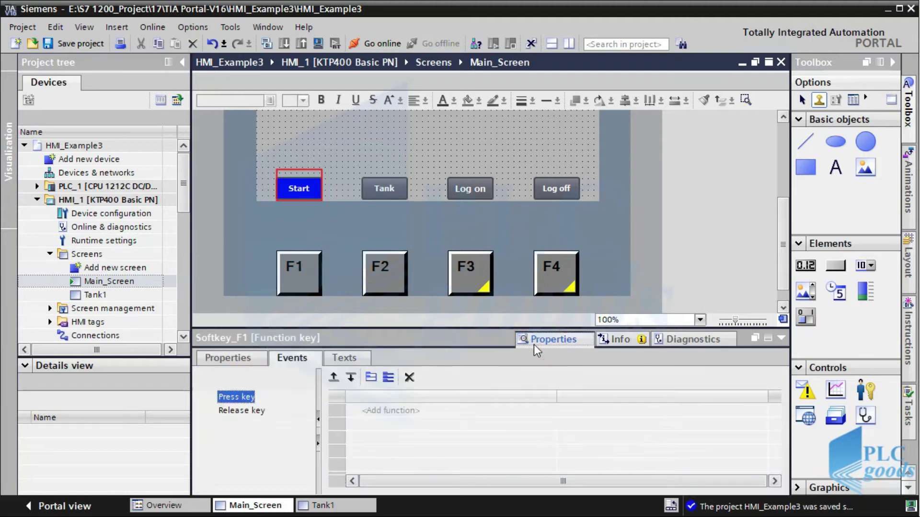
{"action": "left_click", "coordinate": [251, 360]}
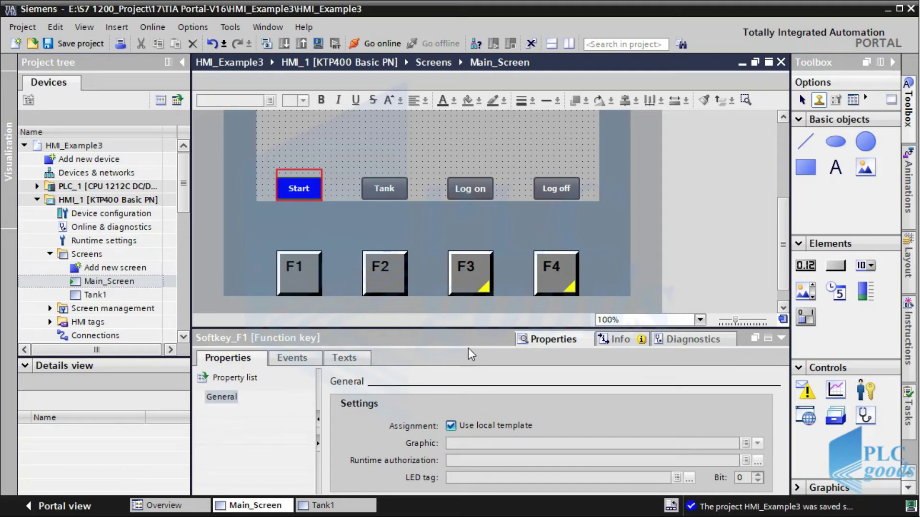
{"action": "left_click", "coordinate": [479, 277]}
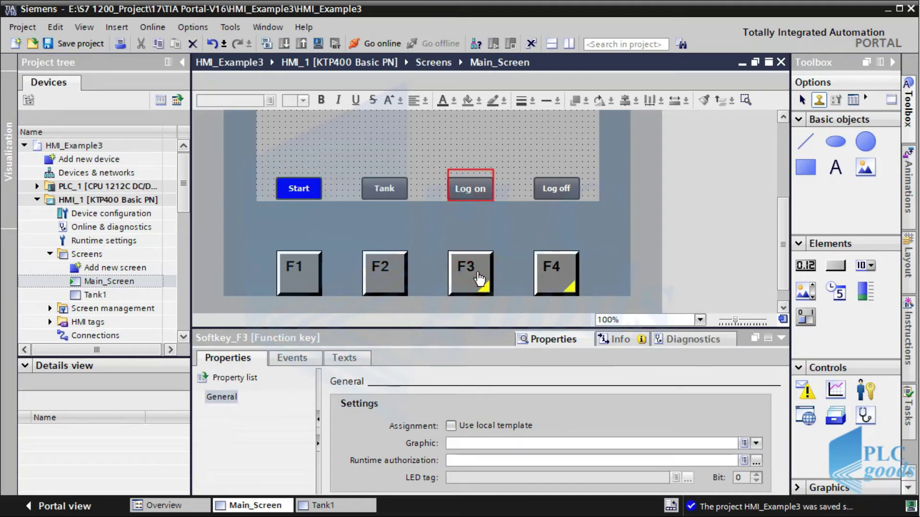
{"action": "left_click", "coordinate": [450, 426]}
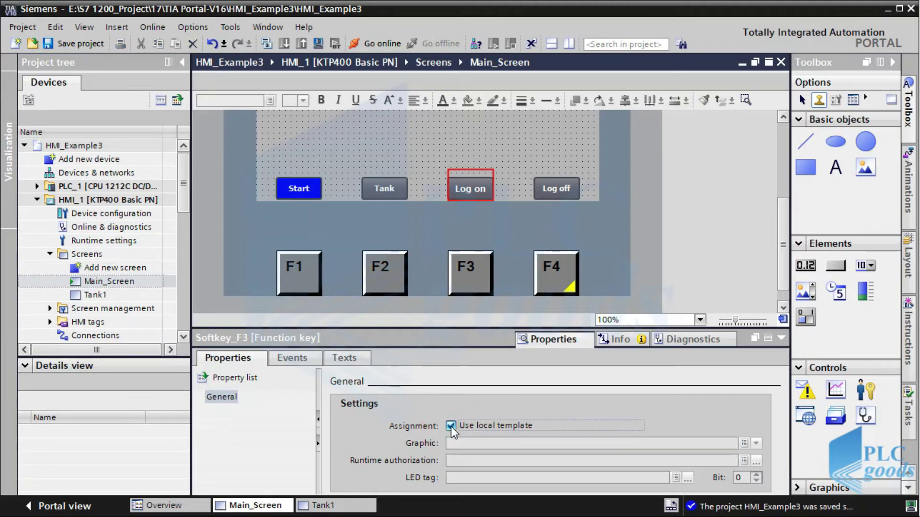
{"action": "left_click", "coordinate": [301, 361]}
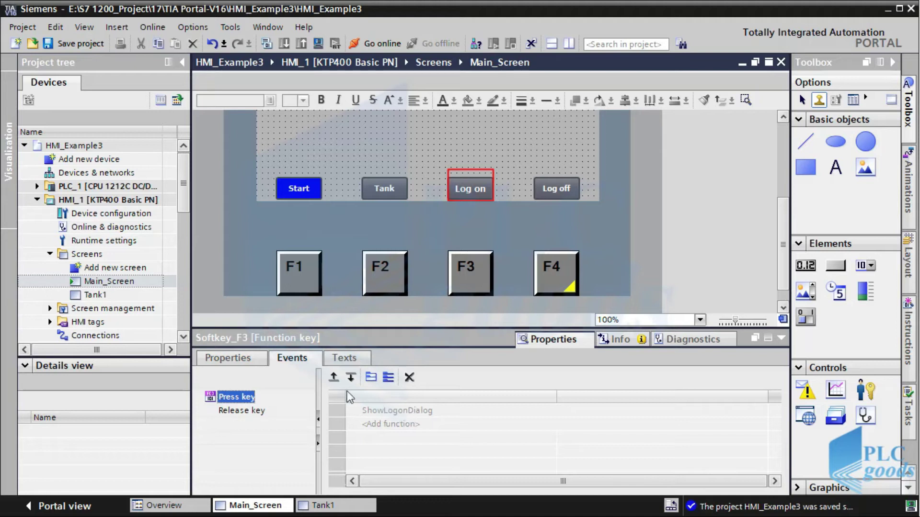
{"action": "left_click", "coordinate": [253, 360]}
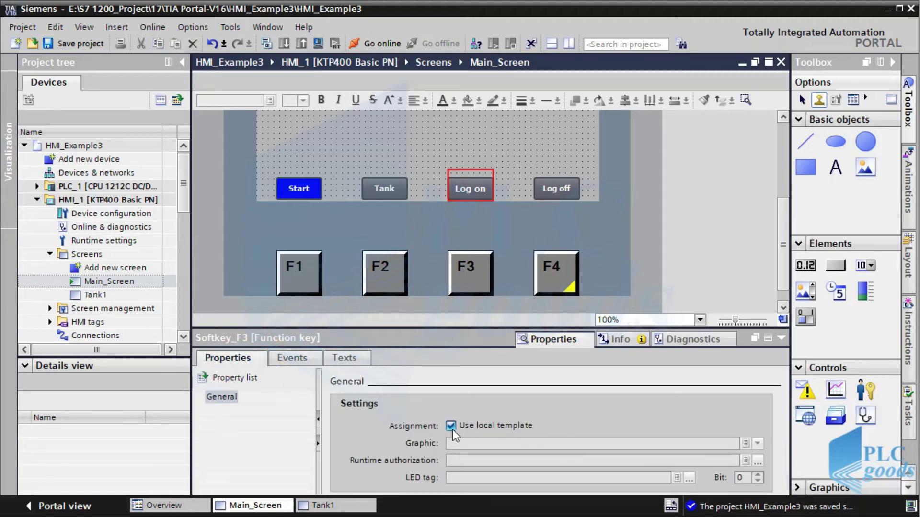
{"action": "left_click", "coordinate": [451, 426]}
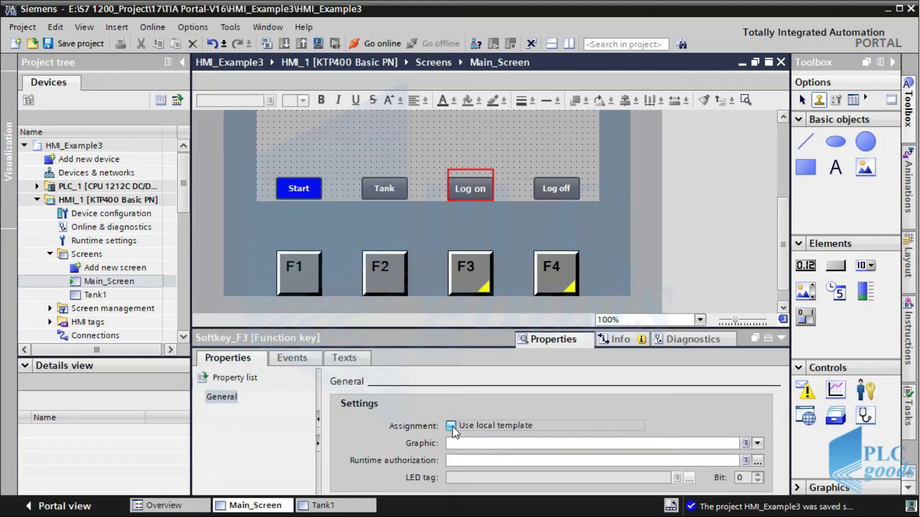
{"action": "left_click", "coordinate": [300, 358]}
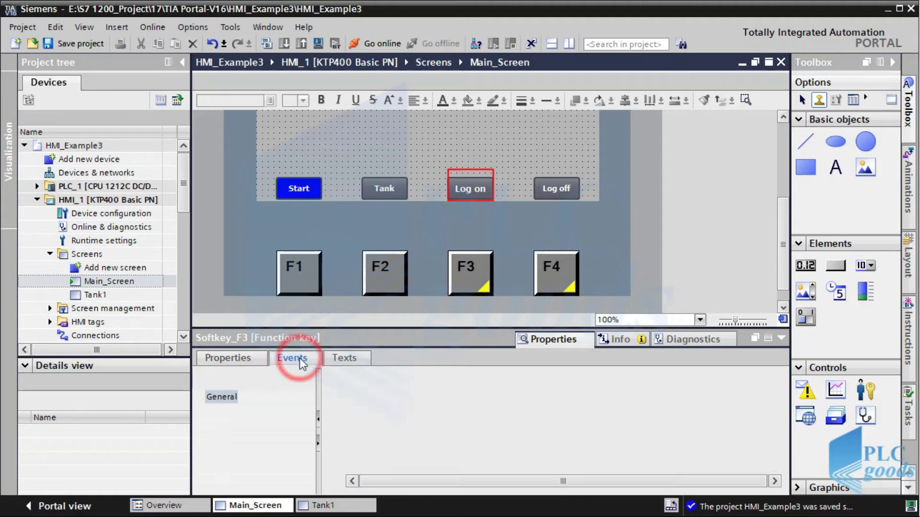
Tick Use local template for F2 and open the Global screen
{"action": "left_click", "coordinate": [391, 286]}
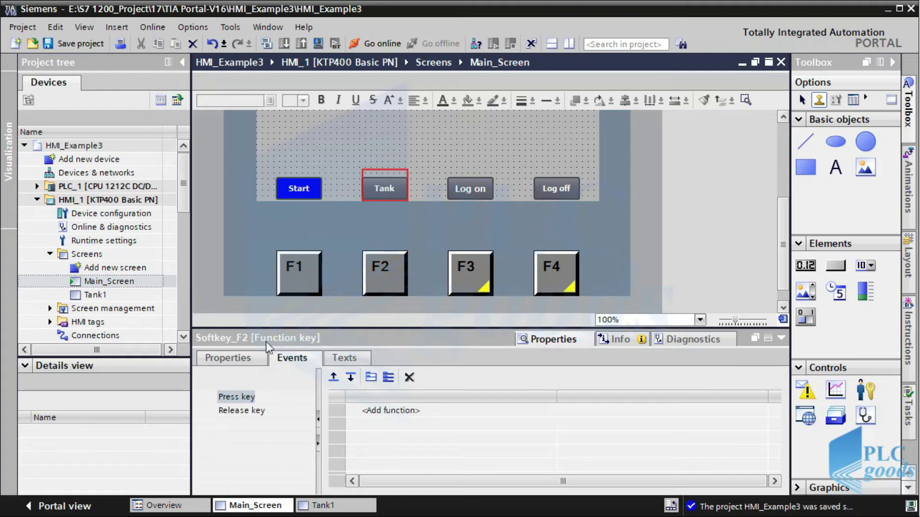
{"action": "left_click", "coordinate": [241, 357]}
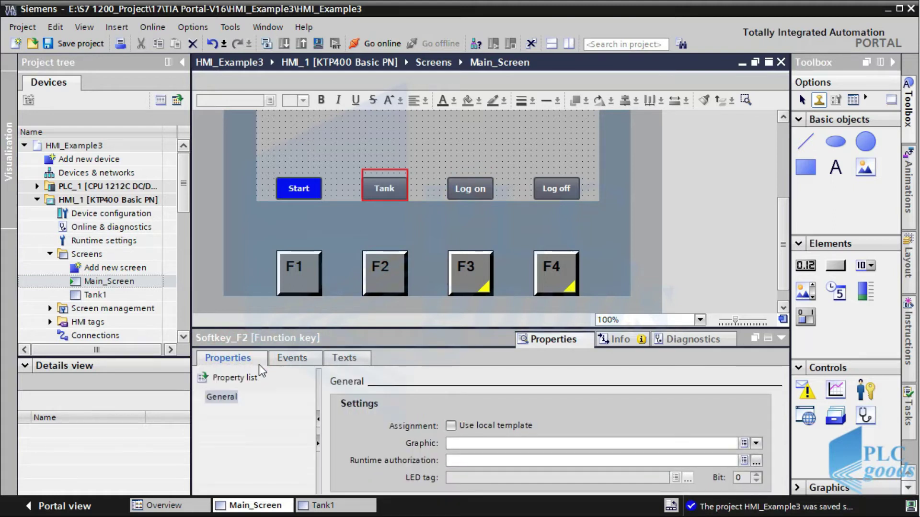
{"action": "left_click", "coordinate": [450, 426]}
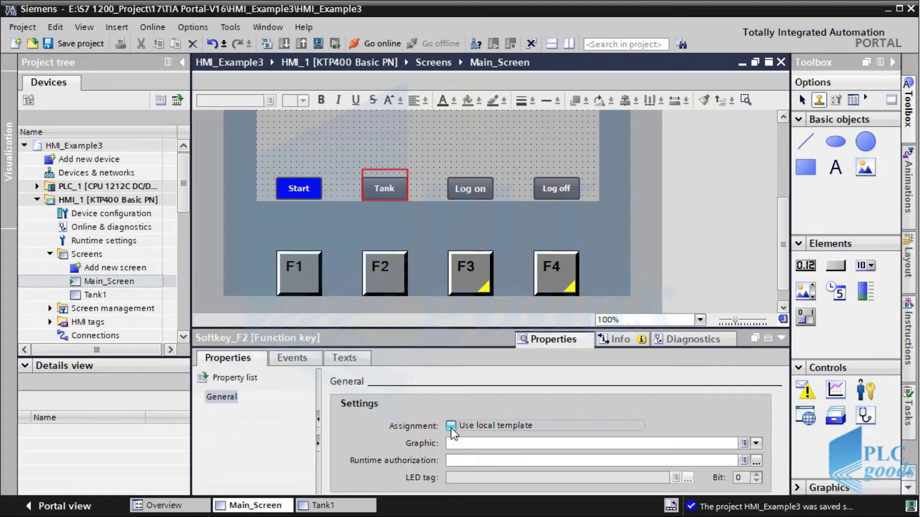
{"action": "left_click", "coordinate": [50, 309]}
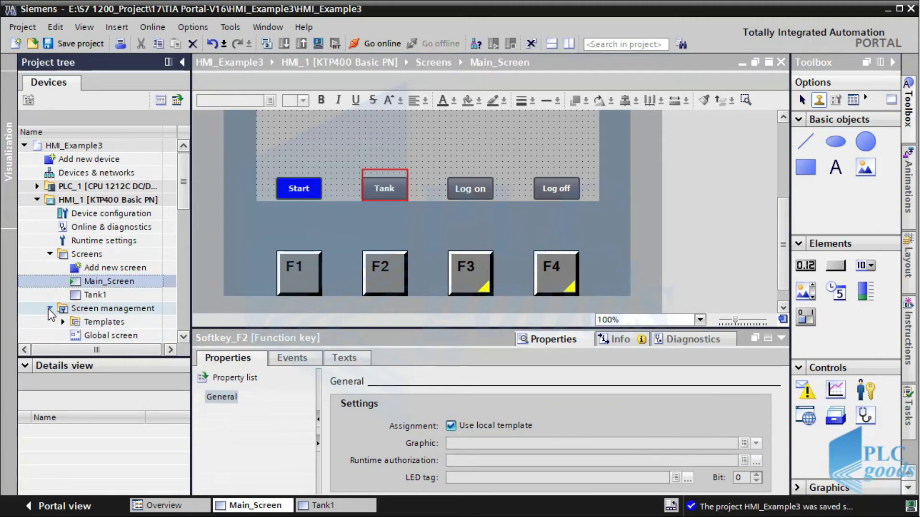
{"action": "left_click", "coordinate": [114, 334]}
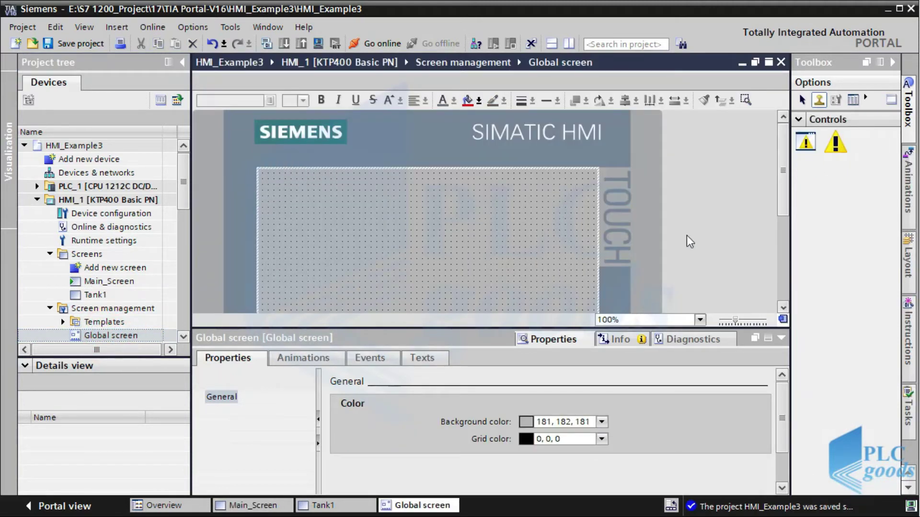
Make the Global screen's F1 key run ActivateScreen to Main_Screen when pressed
{"action": "left_click_drag", "start_coordinate": [781, 199], "coordinate": [792, 275]}
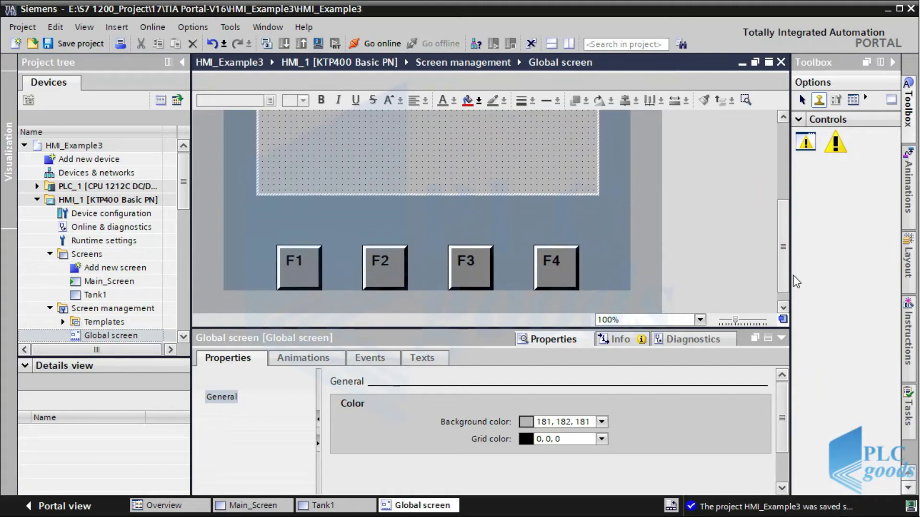
{"action": "left_click", "coordinate": [302, 267]}
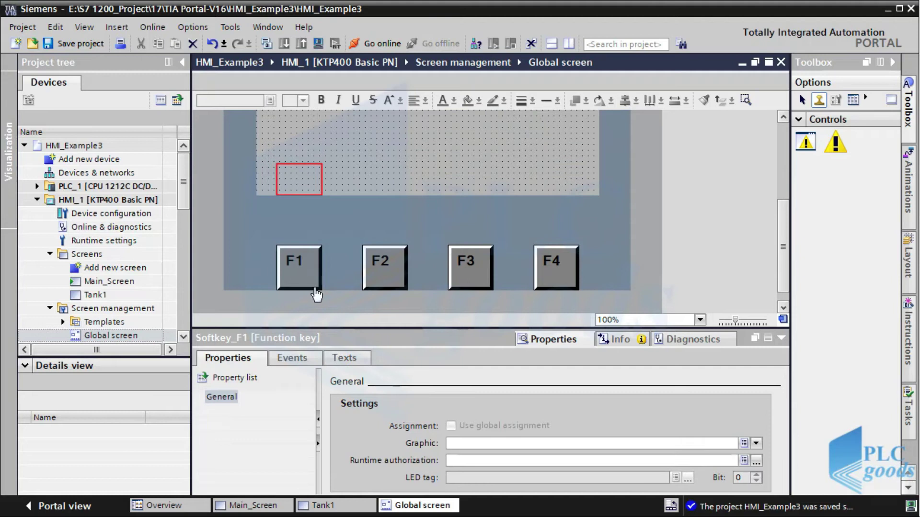
{"action": "left_click", "coordinate": [293, 359]}
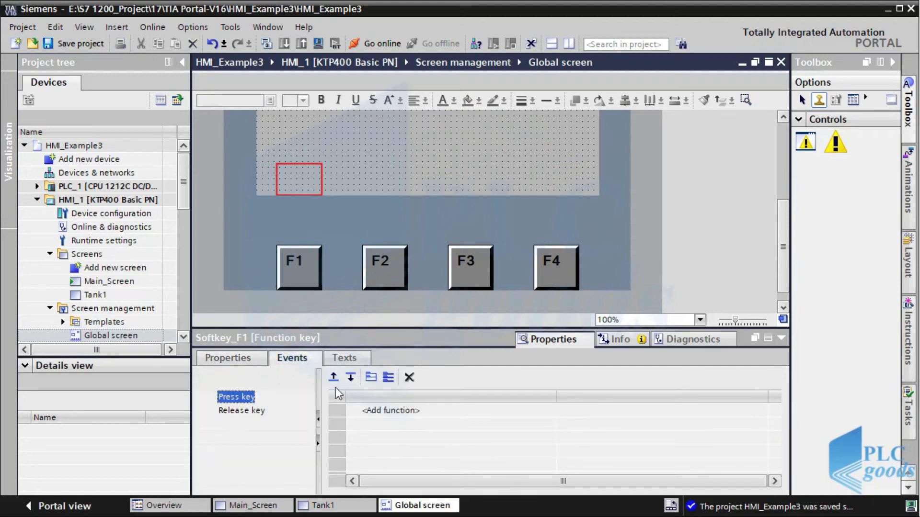
{"action": "left_click", "coordinate": [384, 410]}
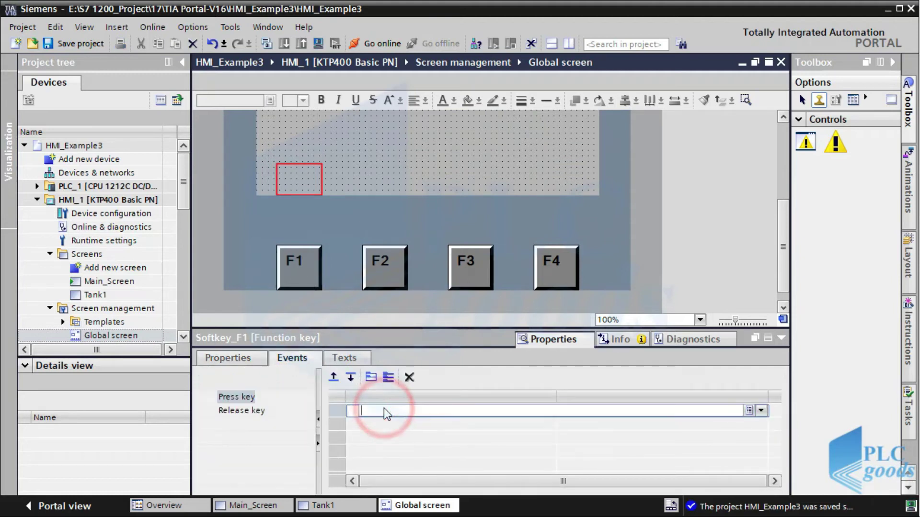
{"action": "left_click", "coordinate": [761, 411]}
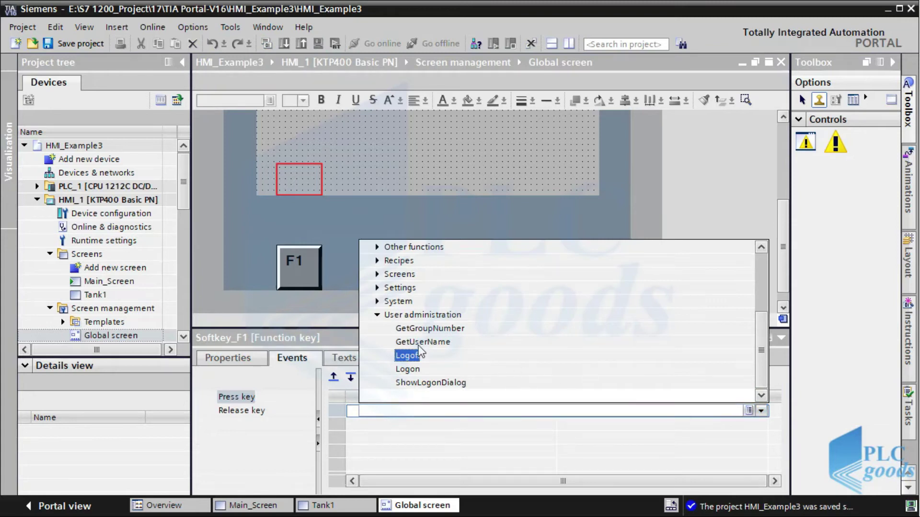
{"action": "left_click", "coordinate": [377, 314]}
{"action": "left_click", "coordinate": [377, 342]}
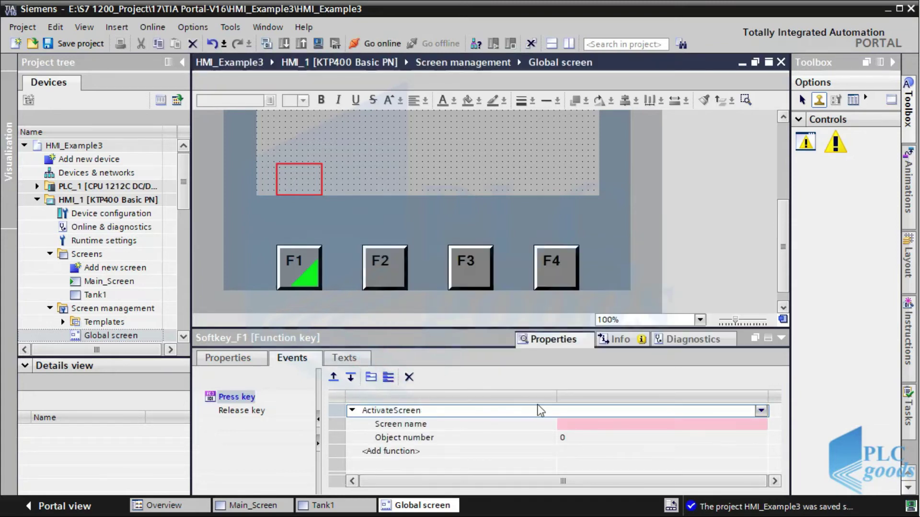
{"action": "left_click", "coordinate": [761, 423]}
{"action": "left_click", "coordinate": [761, 424]}
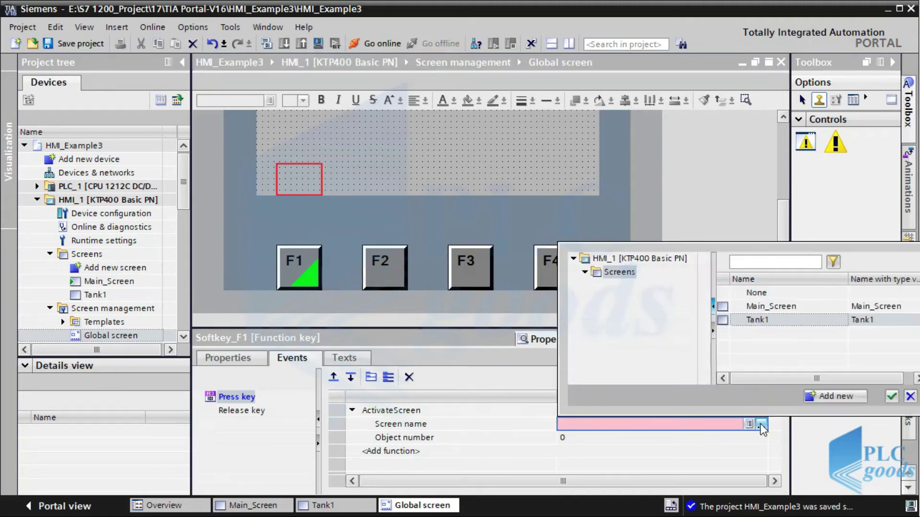
{"action": "double_click", "coordinate": [745, 307]}
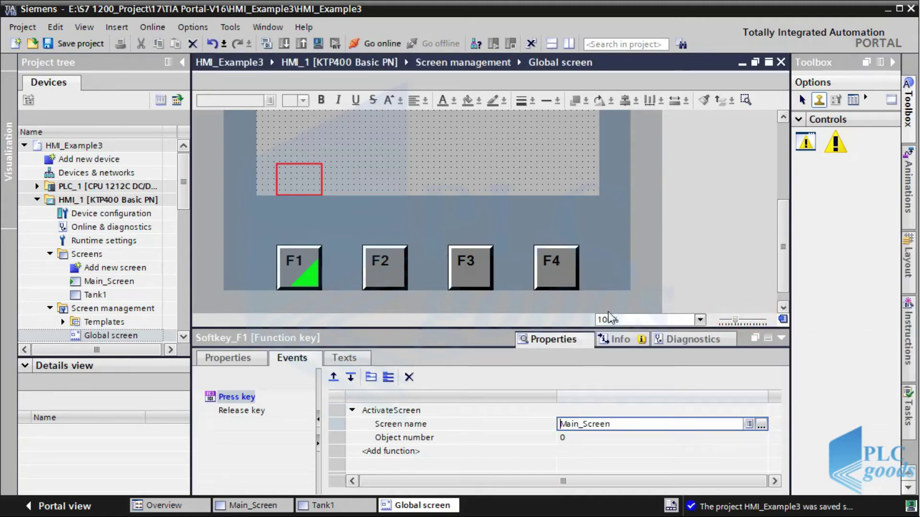
Make F2's key press run ActivateScreen to open Tank1
{"action": "left_click", "coordinate": [391, 268]}
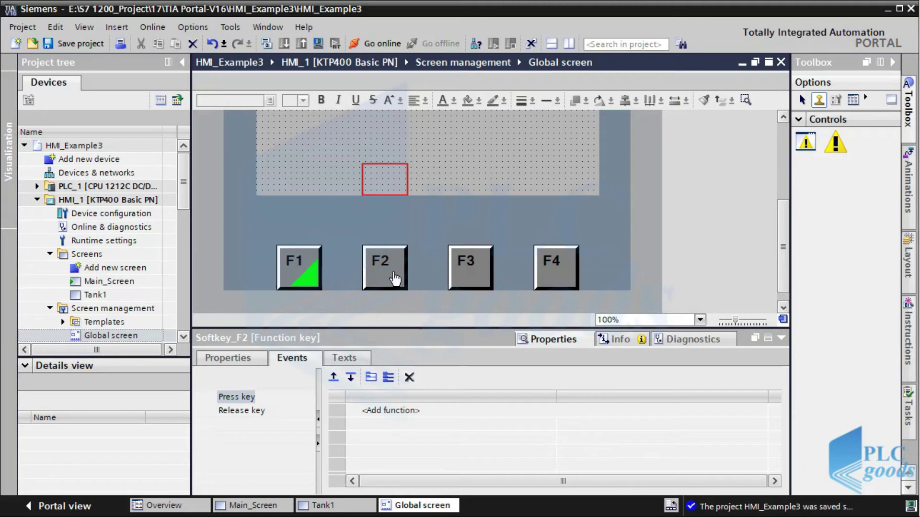
{"action": "left_click", "coordinate": [378, 410]}
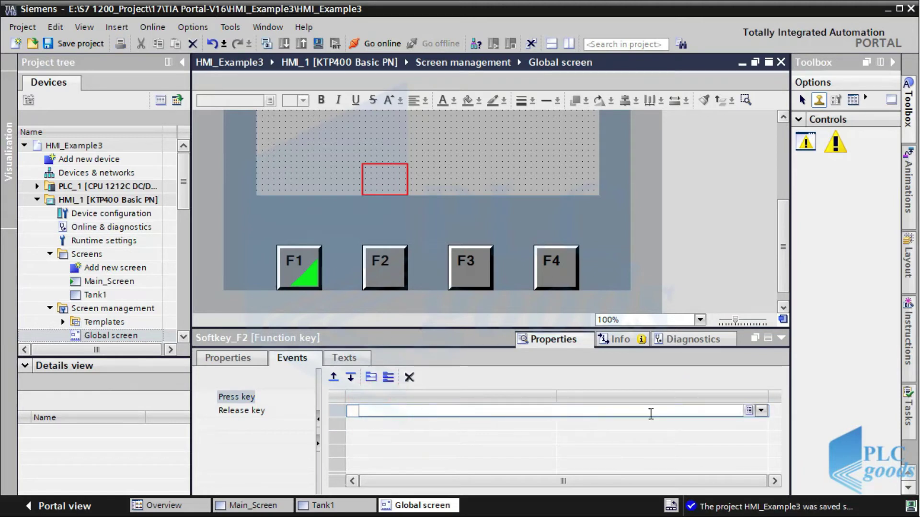
{"action": "left_click", "coordinate": [760, 410]}
{"action": "left_click", "coordinate": [434, 382]}
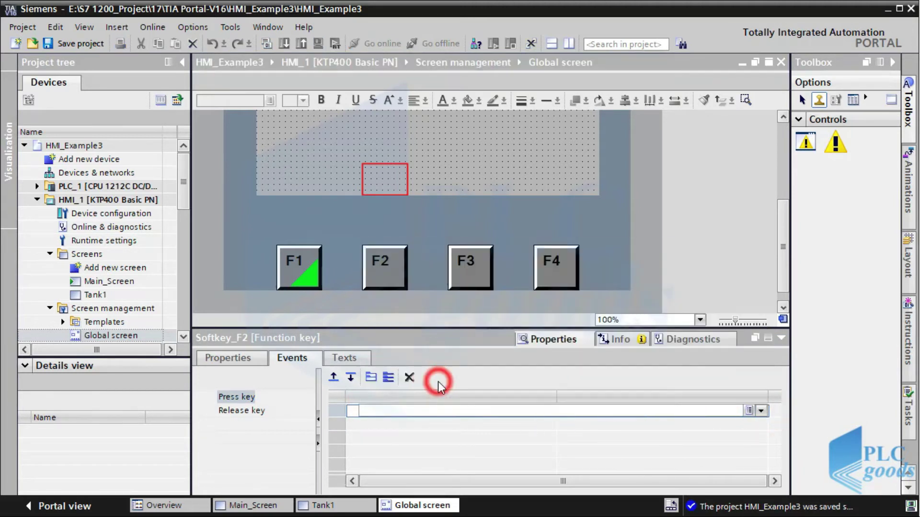
{"action": "left_click", "coordinate": [751, 423]}
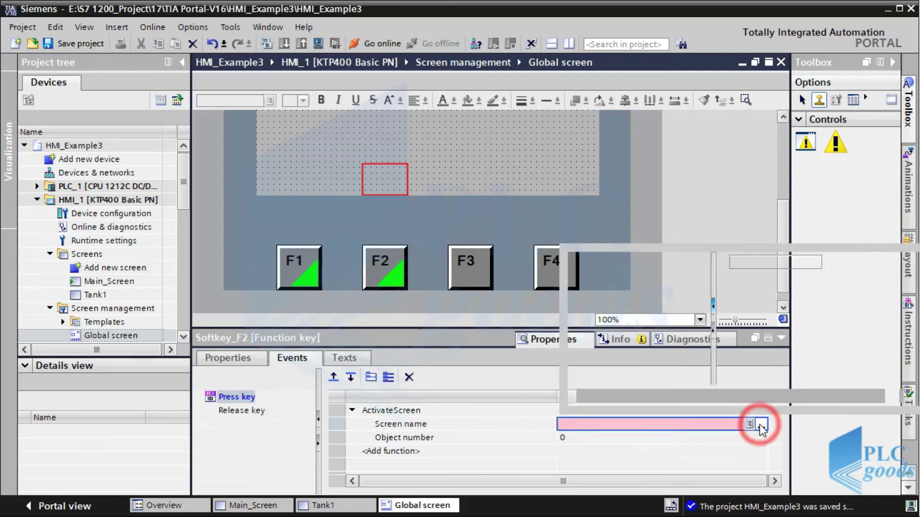
{"action": "left_click", "coordinate": [757, 322]}
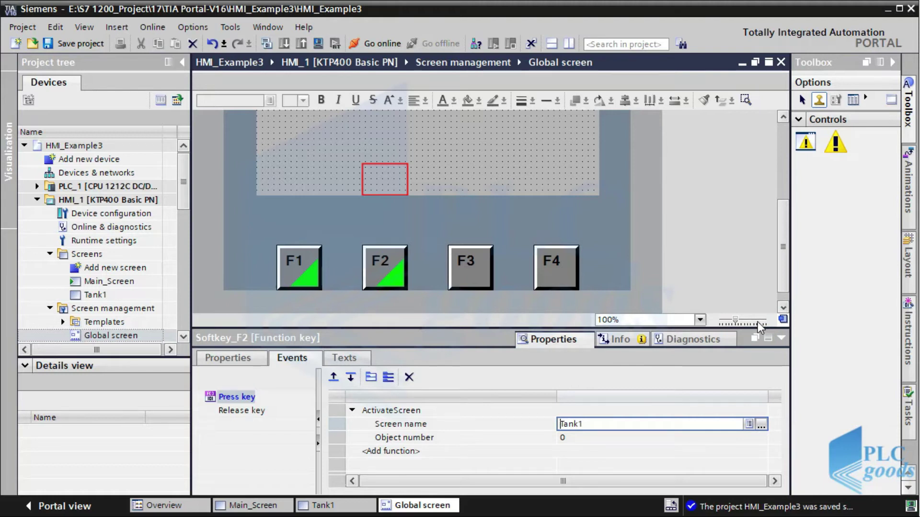
{"action": "left_click", "coordinate": [229, 364]}
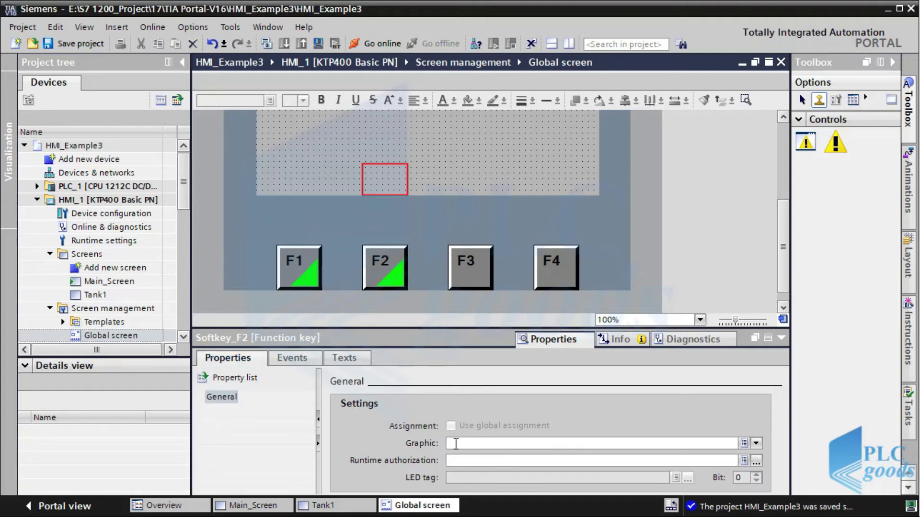
{"action": "left_click", "coordinate": [450, 460]}
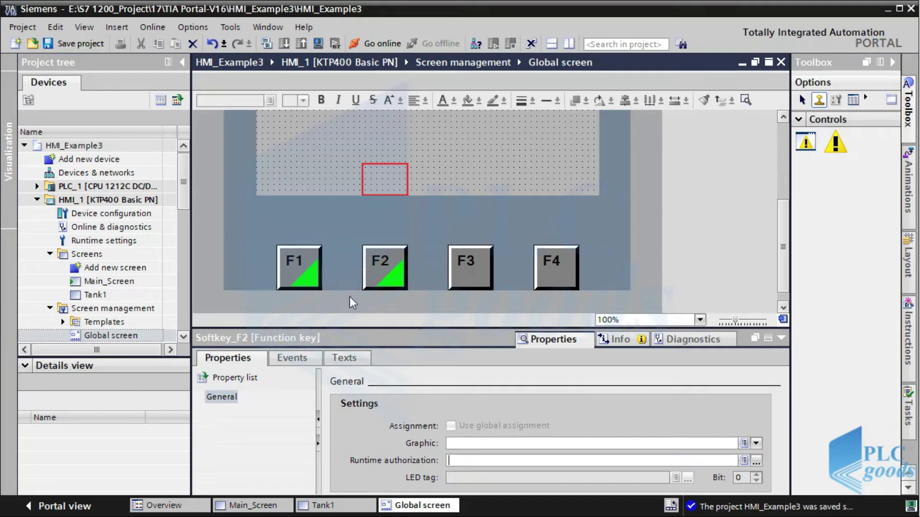
On Tank1, tick Use global assignment for F2, then save and compile HMI_1
{"action": "double_click", "coordinate": [98, 295]}
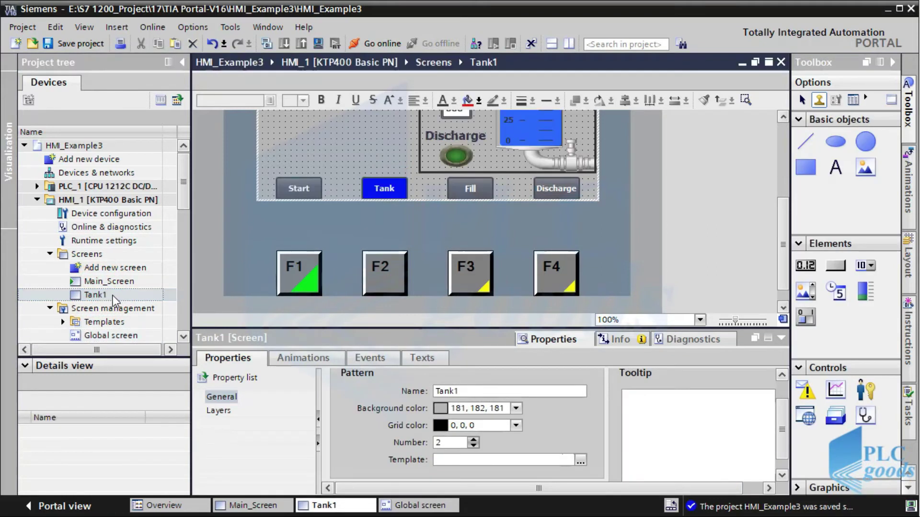
{"action": "left_click", "coordinate": [379, 279]}
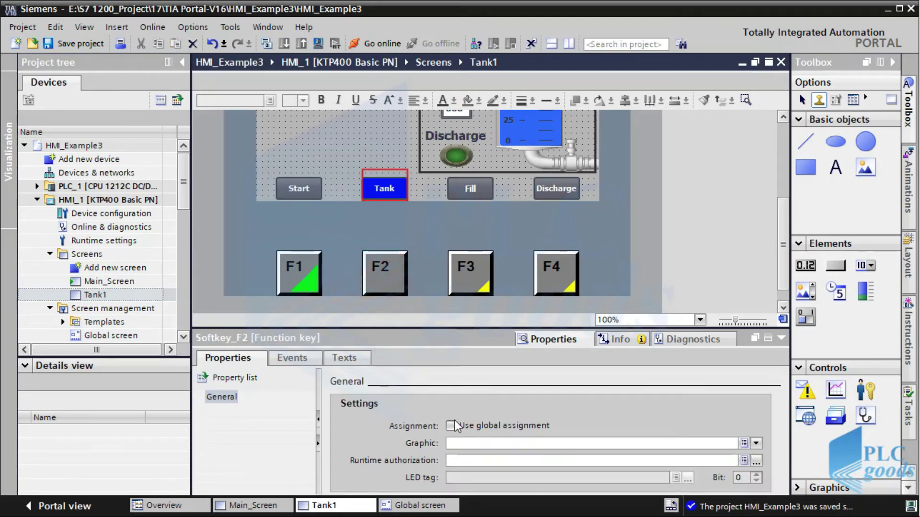
{"action": "left_click", "coordinate": [453, 427]}
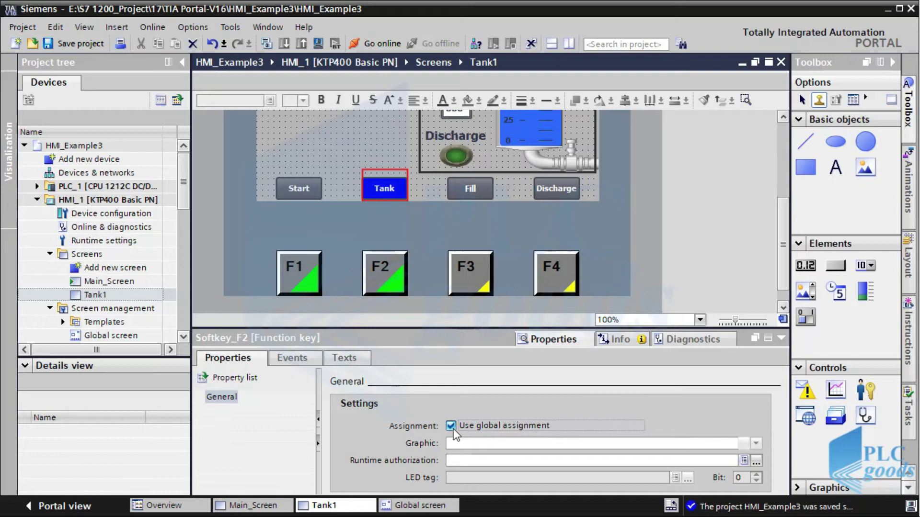
{"action": "left_click", "coordinate": [70, 44]}
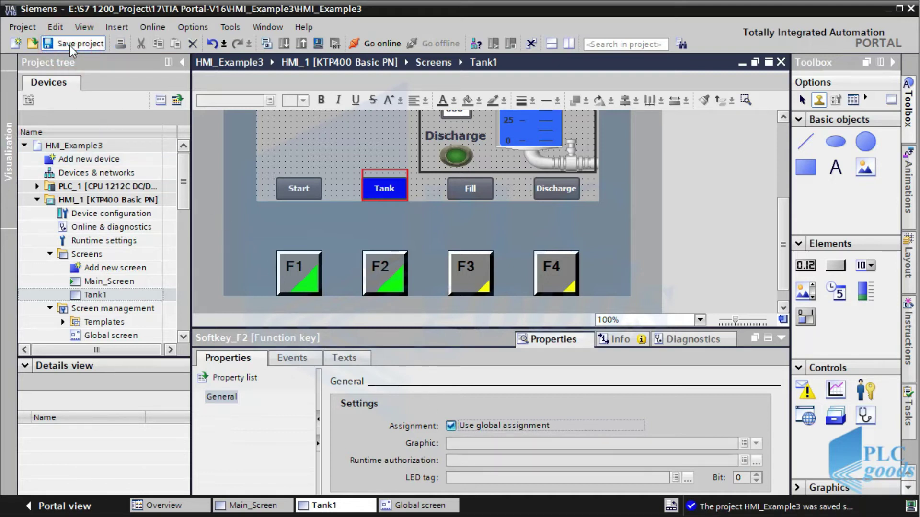
{"action": "left_click", "coordinate": [316, 44]}
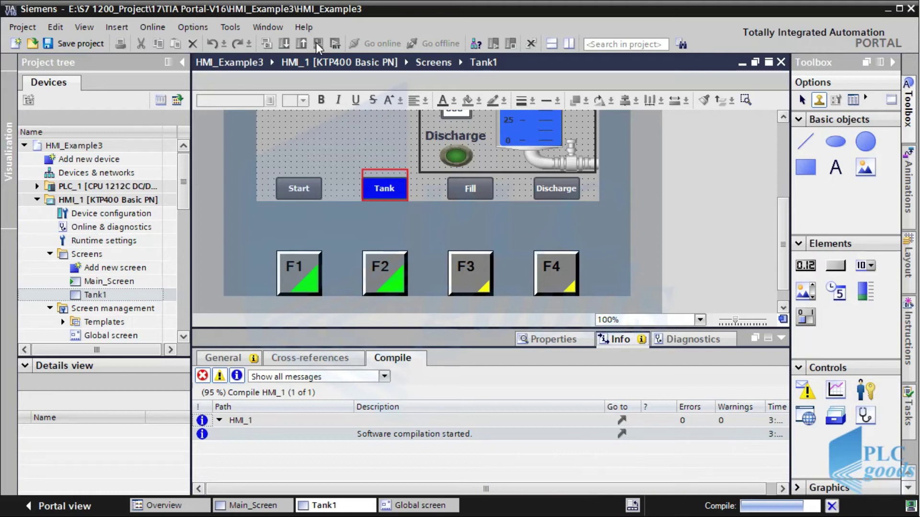
In the RT Simulator, test F1/F2 screen switching and the F3 Fill and F4 Discharge keys
{"action": "key", "text": "alt+Tab"}
{"action": "key", "text": "alt+Tab"}
{"action": "key", "text": "alt+Tab"}
{"action": "key", "text": "alt+Tab"}
{"action": "key", "text": "alt+Tab"}
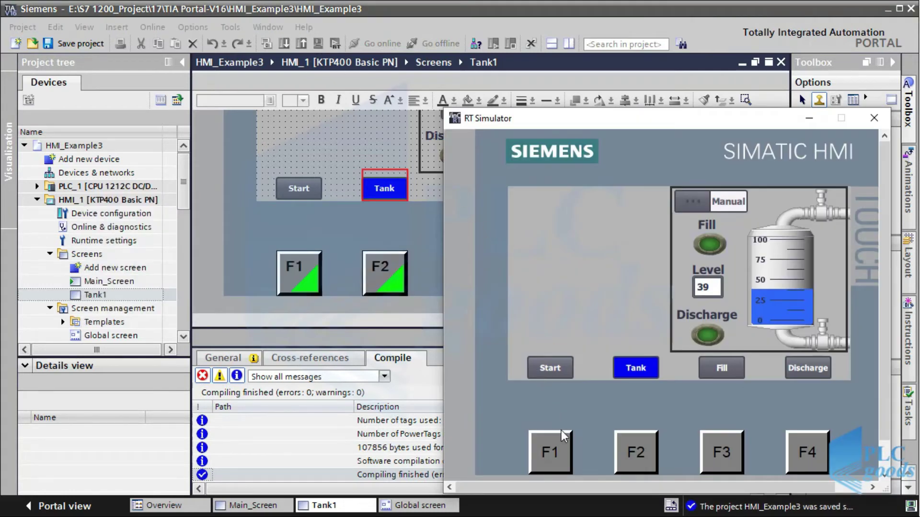
{"action": "left_click", "coordinate": [556, 455]}
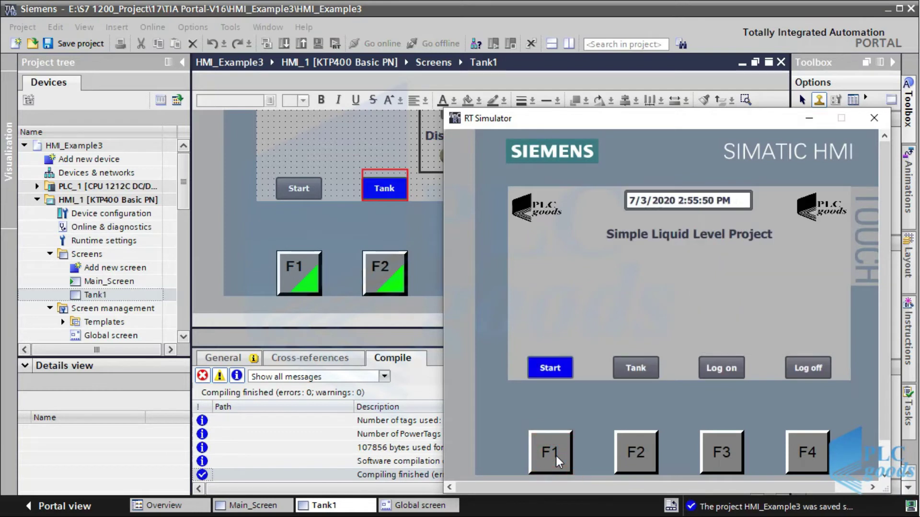
{"action": "left_click", "coordinate": [645, 450]}
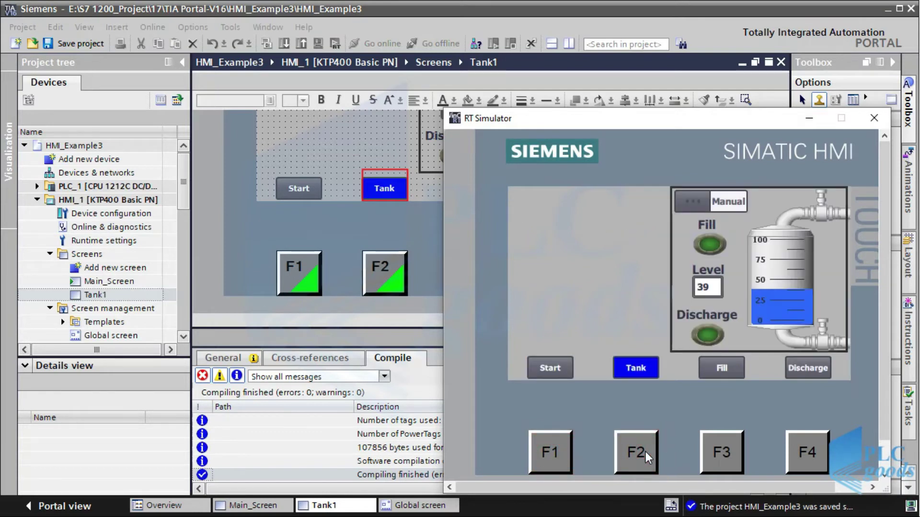
{"action": "left_click", "coordinate": [714, 459]}
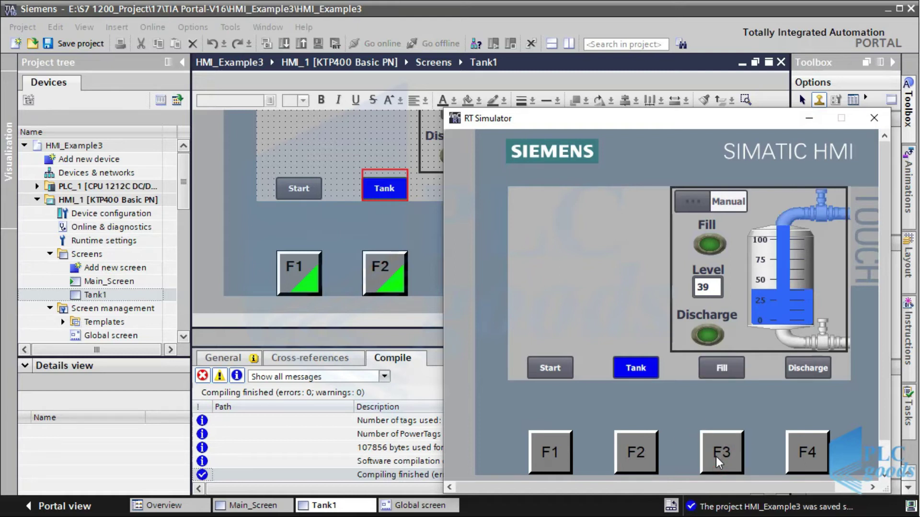
{"action": "left_click", "coordinate": [809, 458]}
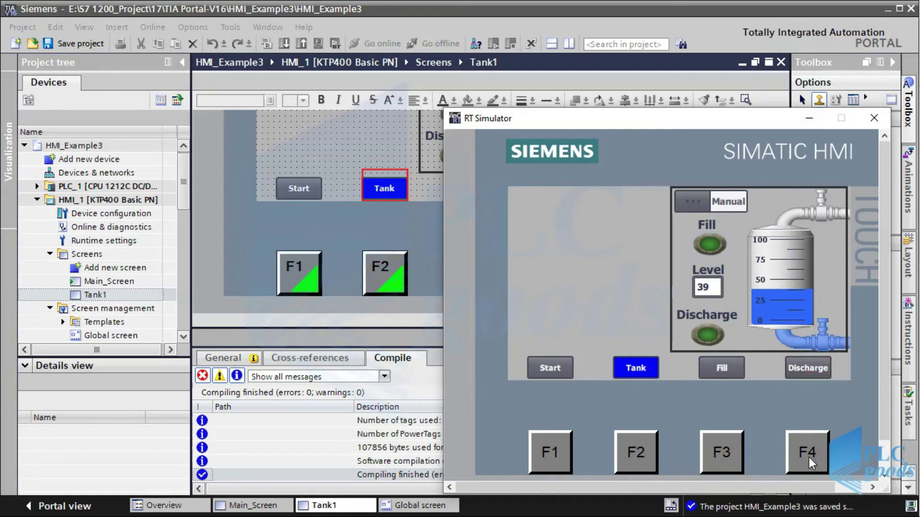
{"action": "left_click", "coordinate": [551, 460]}
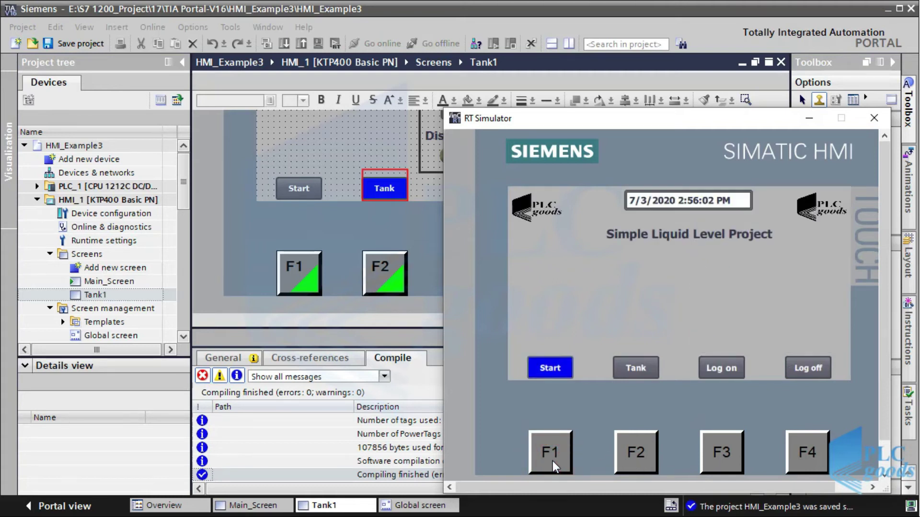
Open and dismiss the runtime login prompt, then minimize the simulator
{"action": "left_click", "coordinate": [721, 458]}
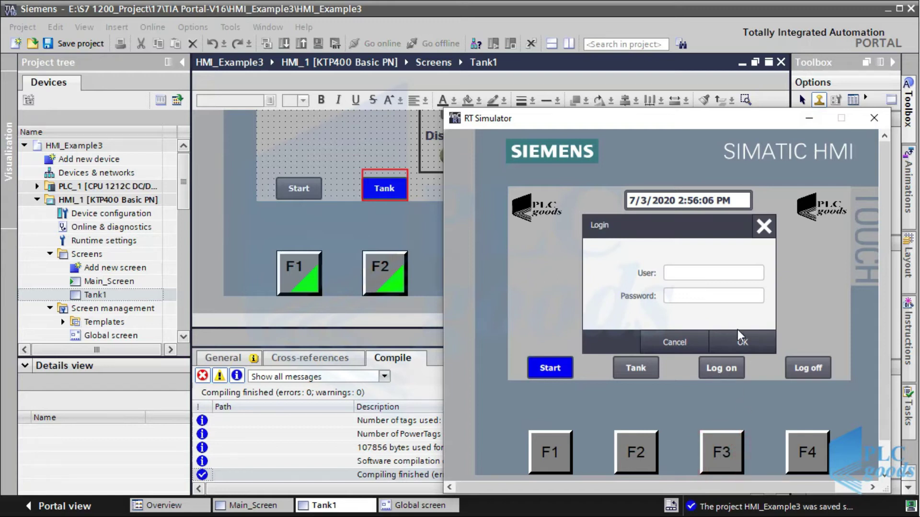
{"action": "left_click", "coordinate": [764, 226]}
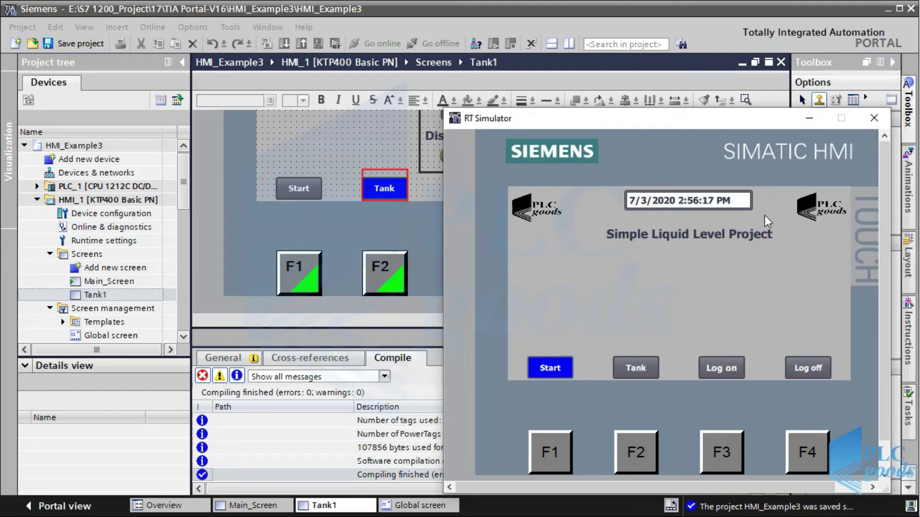
{"action": "left_click", "coordinate": [817, 119]}
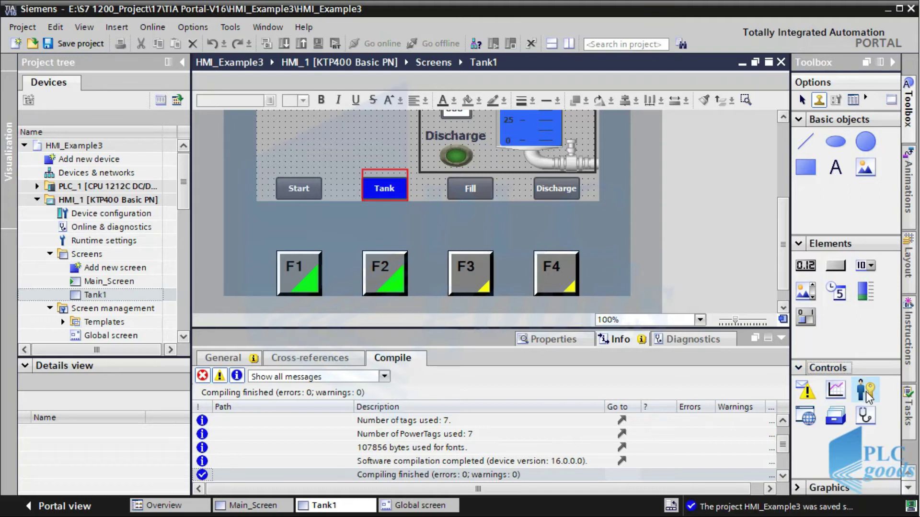
Place a user view control on Main_Screen and open its properties
{"action": "left_click", "coordinate": [235, 507]}
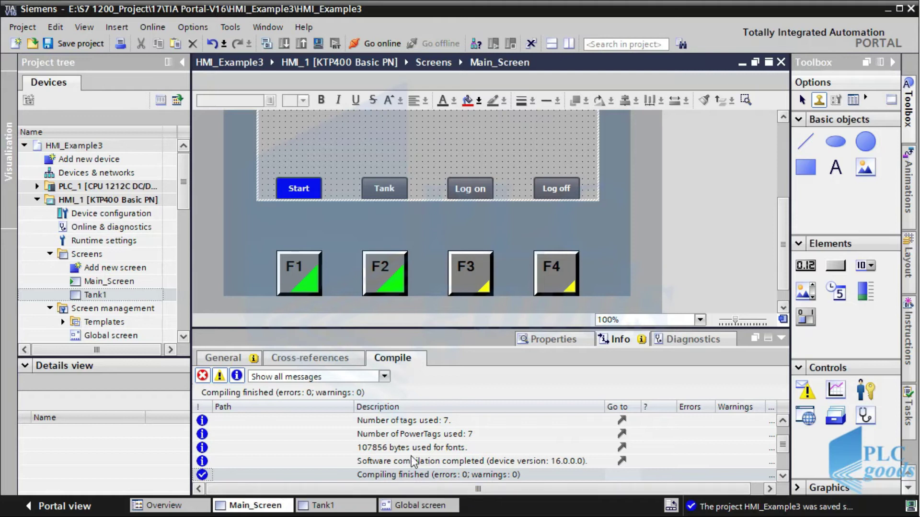
{"action": "left_click", "coordinate": [872, 392]}
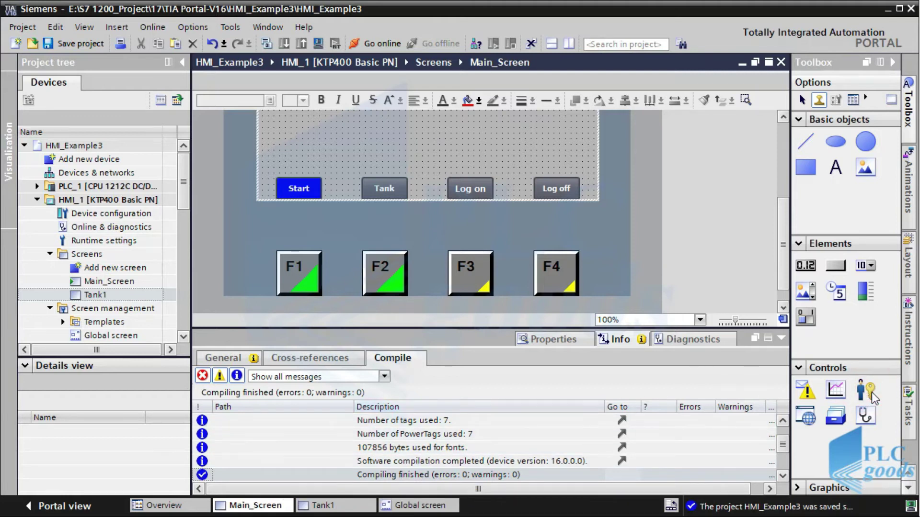
{"action": "left_click", "coordinate": [429, 153]}
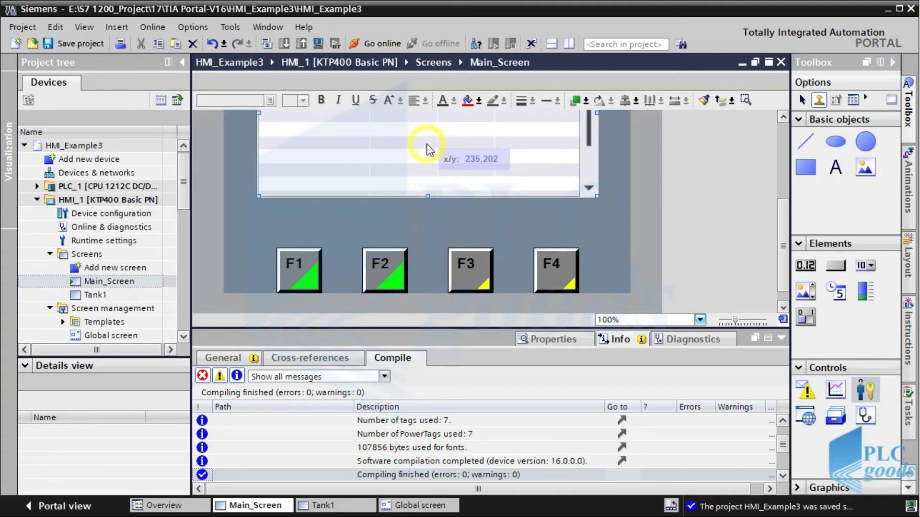
{"action": "right_click", "coordinate": [422, 148]}
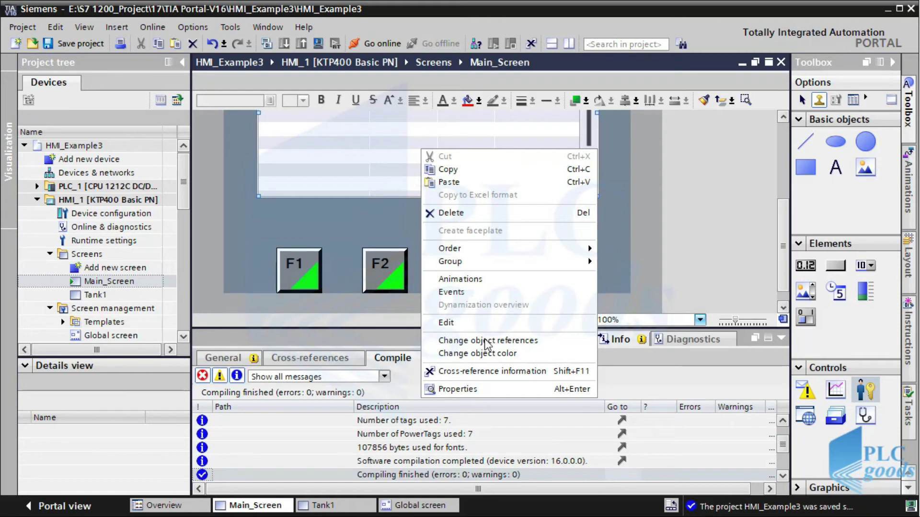
{"action": "left_click", "coordinate": [490, 384]}
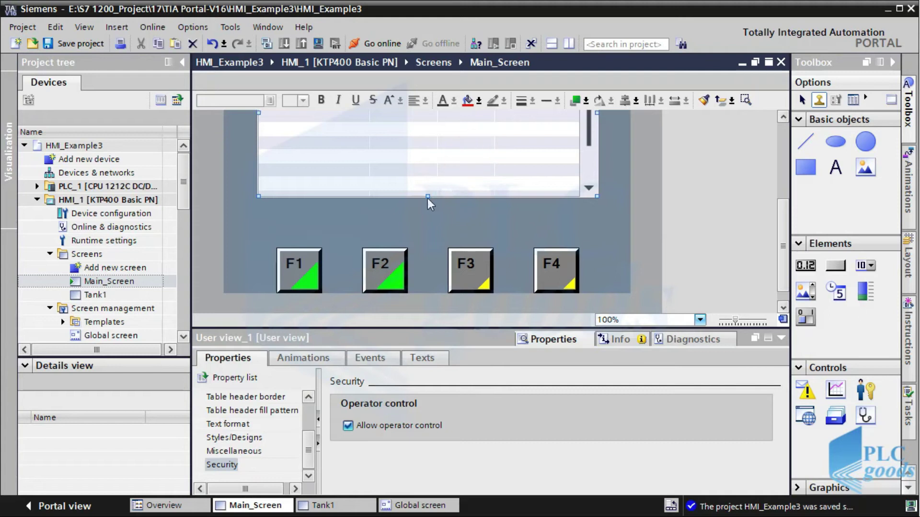
Resize the user view so the buttons, logos and title show above it
{"action": "left_click_drag", "start_coordinate": [428, 198], "coordinate": [428, 165]}
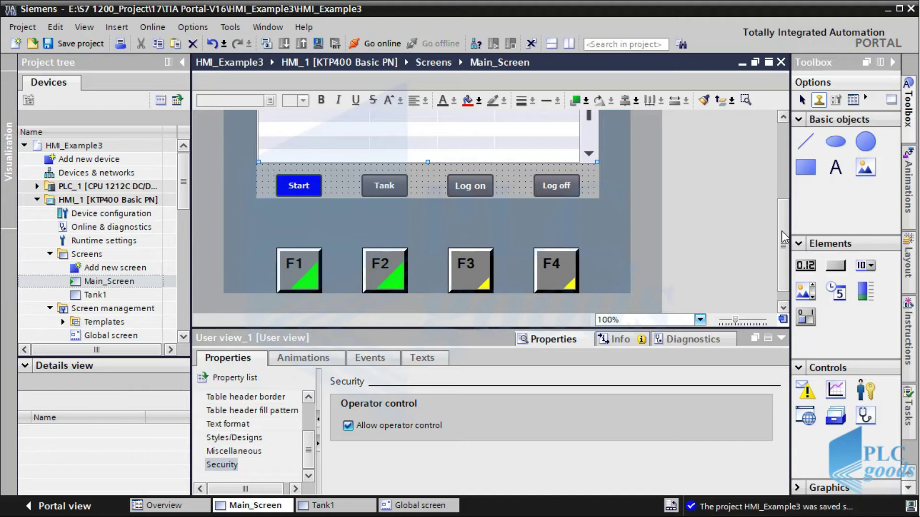
{"action": "left_click_drag", "start_coordinate": [781, 231], "coordinate": [782, 181]}
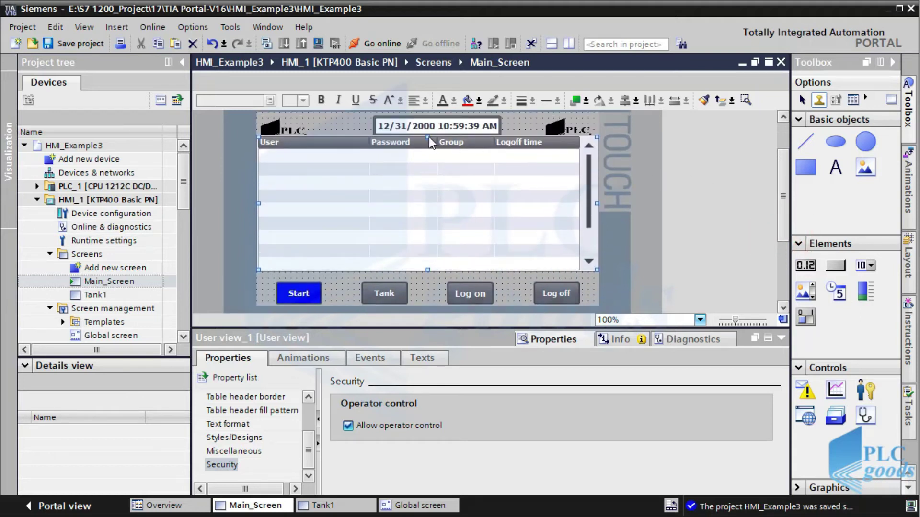
{"action": "left_click_drag", "start_coordinate": [429, 136], "coordinate": [435, 177]}
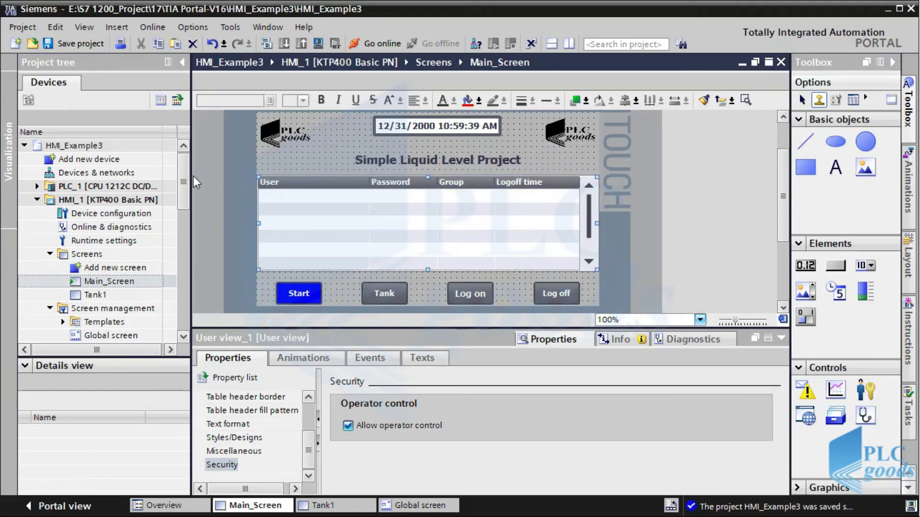
{"action": "left_click_drag", "start_coordinate": [182, 182], "coordinate": [187, 231]}
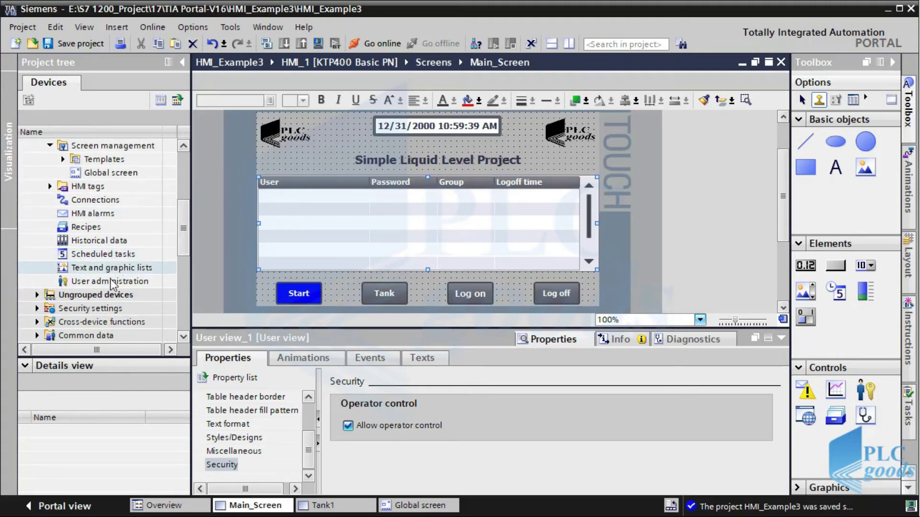
Compare the Admin, Operators and Viewer group authorizations in User administration's User groups tab
{"action": "double_click", "coordinate": [103, 281]}
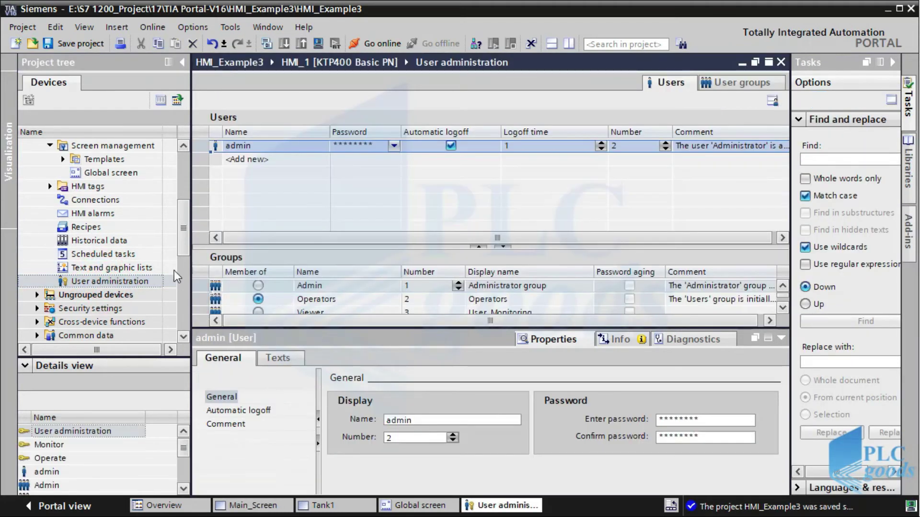
{"action": "left_click", "coordinate": [739, 86]}
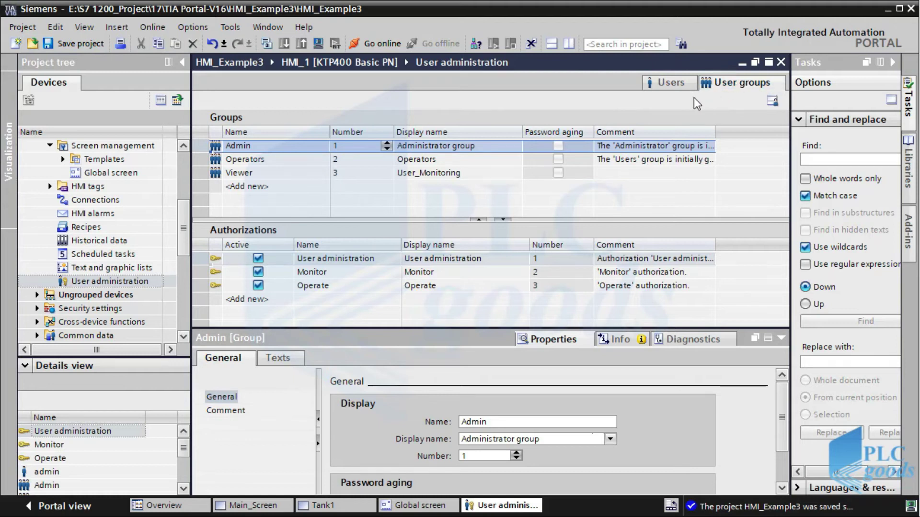
{"action": "left_click", "coordinate": [277, 147]}
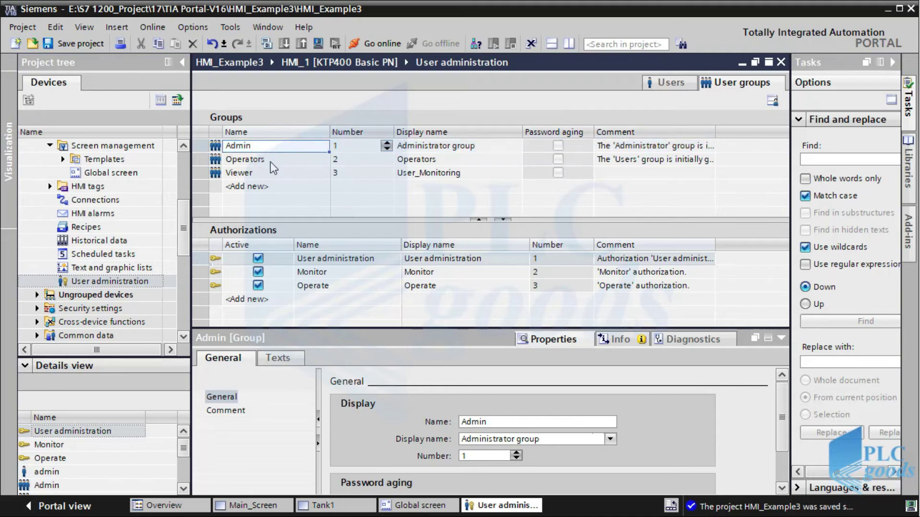
{"action": "left_click", "coordinate": [270, 162]}
{"action": "left_click", "coordinate": [270, 178]}
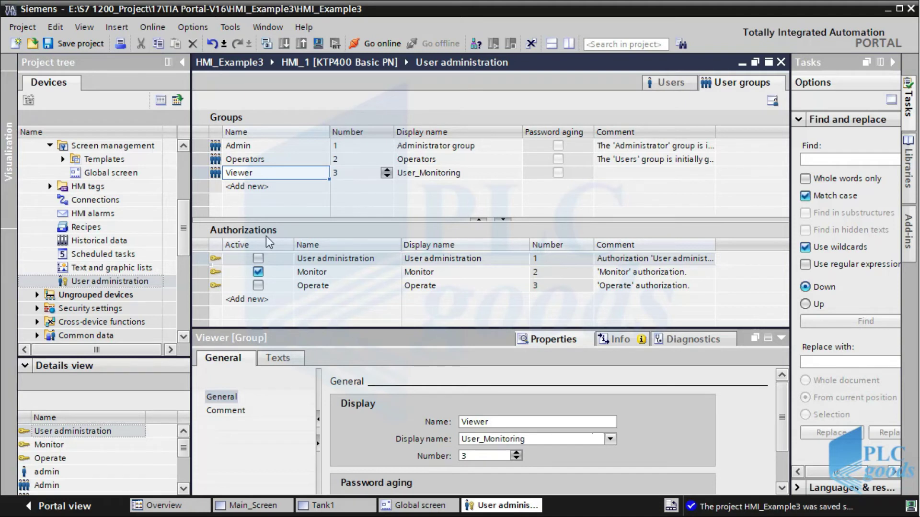
{"action": "left_click", "coordinate": [246, 173]}
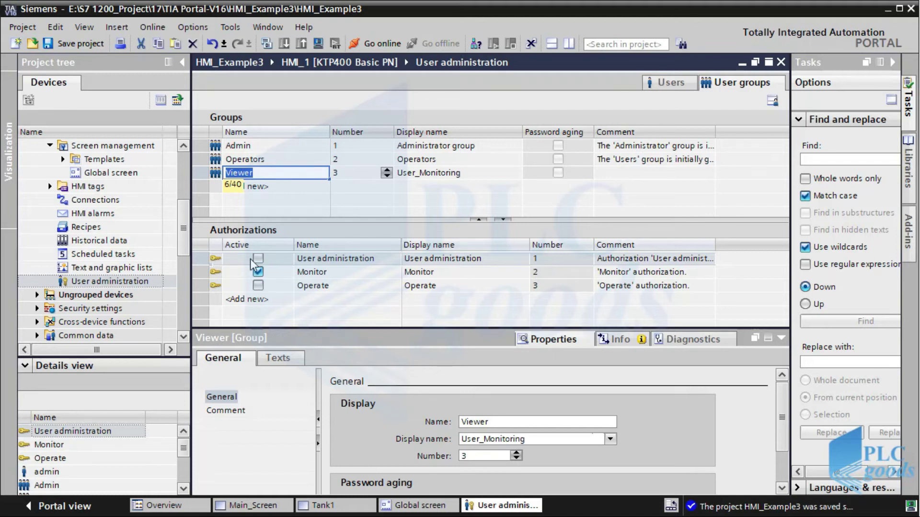
{"action": "left_click", "coordinate": [239, 164]}
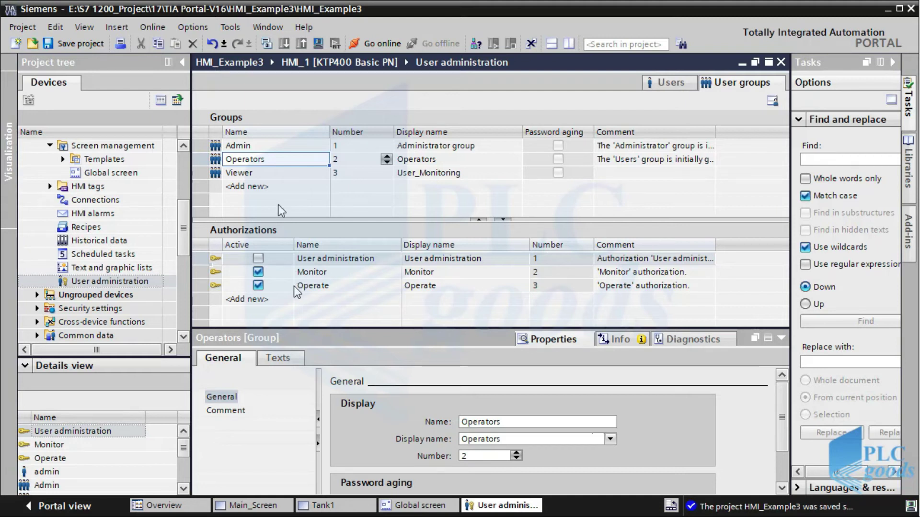
{"action": "left_click", "coordinate": [250, 146]}
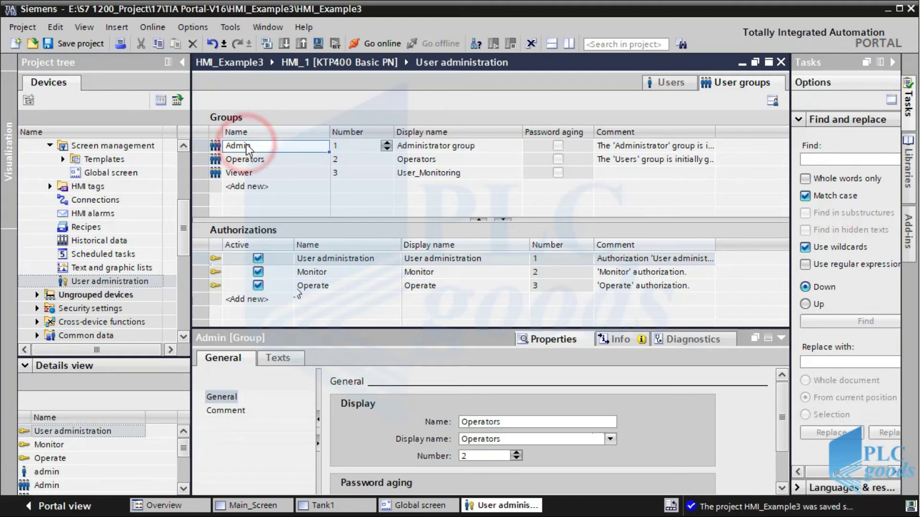
{"action": "left_click", "coordinate": [258, 263]}
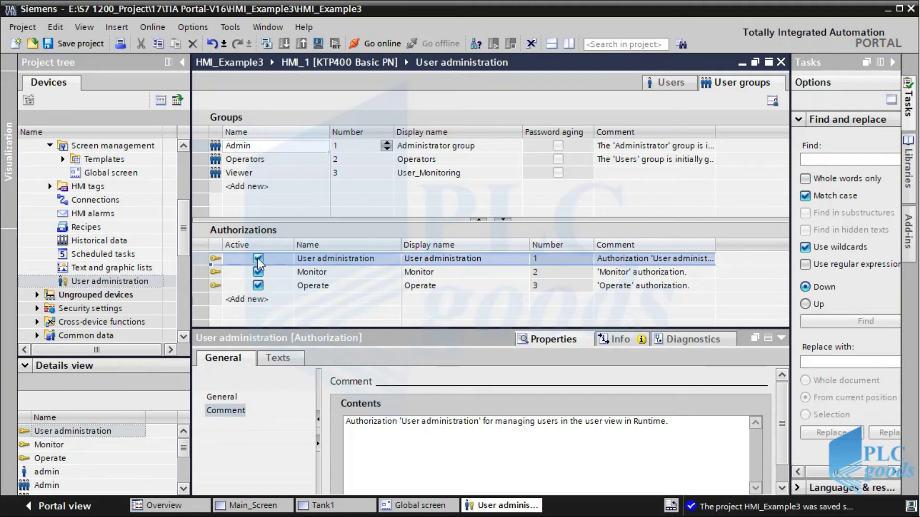
Add a new user on the Users tab and enter the operator's user name
{"action": "left_click", "coordinate": [679, 86]}
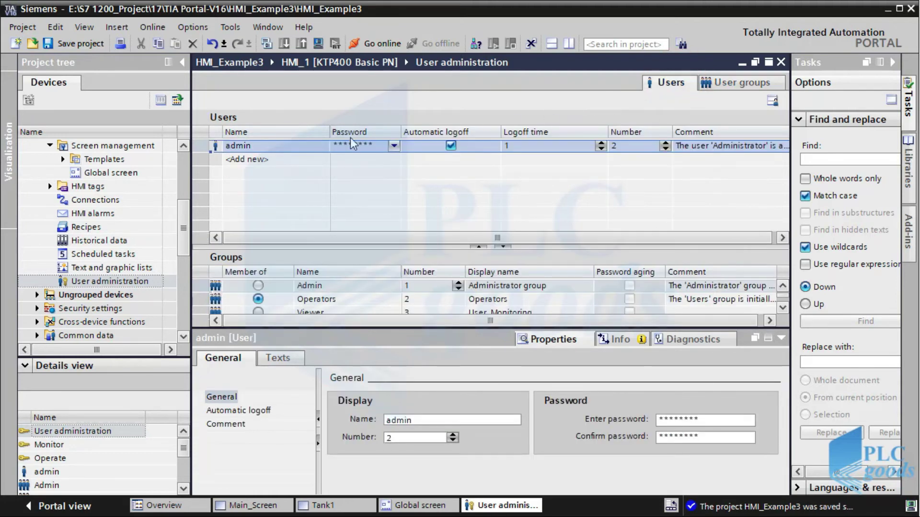
{"action": "left_click", "coordinate": [241, 160]}
{"action": "type", "text": "re"}
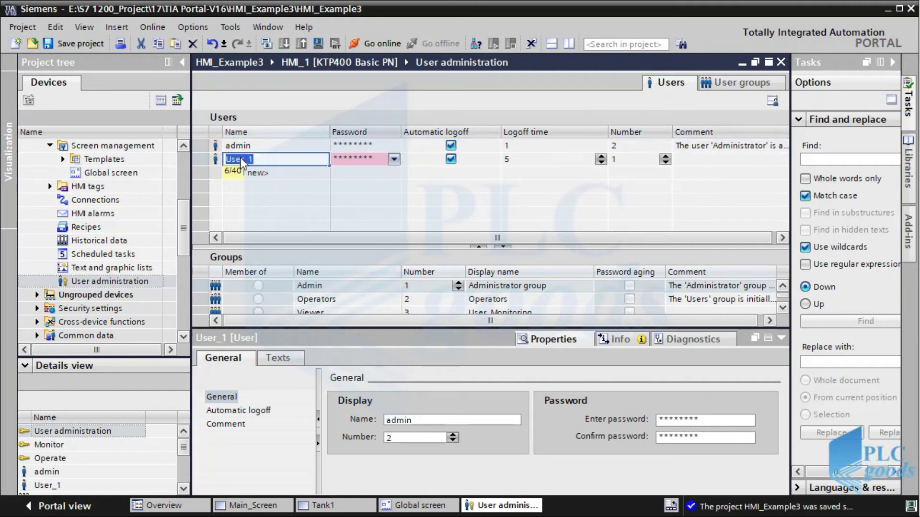
{"action": "type", "text": "za"}
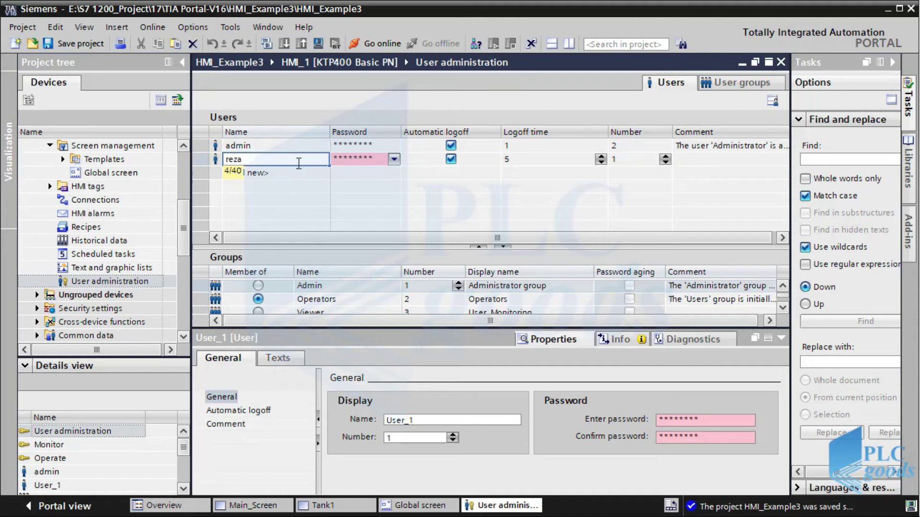
{"action": "left_click", "coordinate": [348, 158]}
Set and confirm the new user's password and enlarge the groups table
{"action": "left_click", "coordinate": [349, 161]}
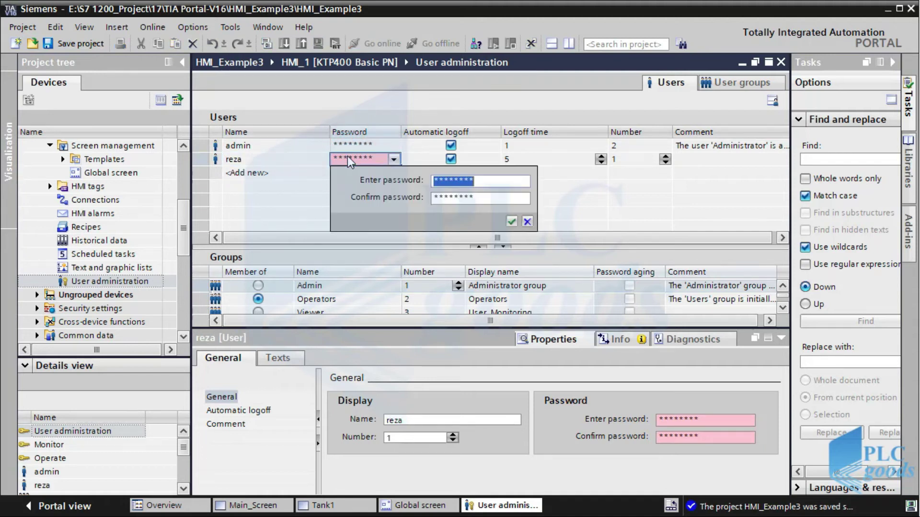
{"action": "type", "text": "**"}
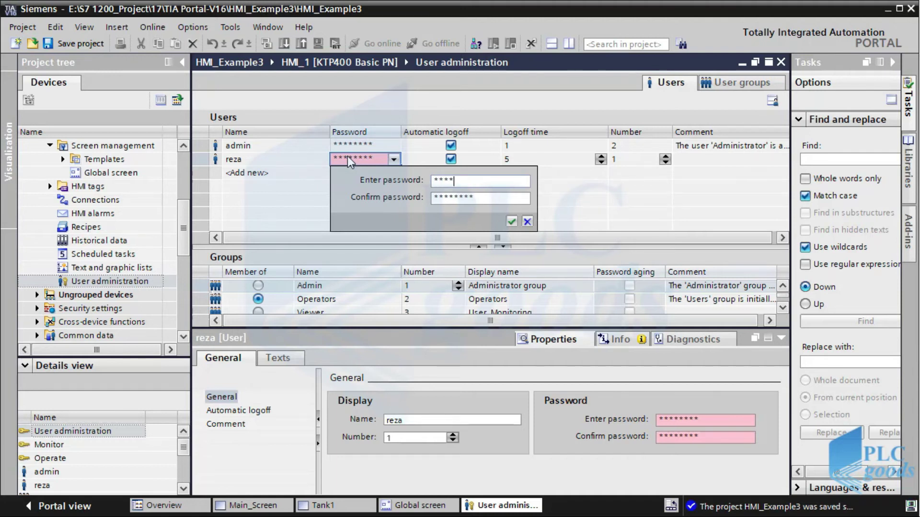
{"action": "left_click", "coordinate": [421, 188]}
{"action": "left_click", "coordinate": [452, 199]}
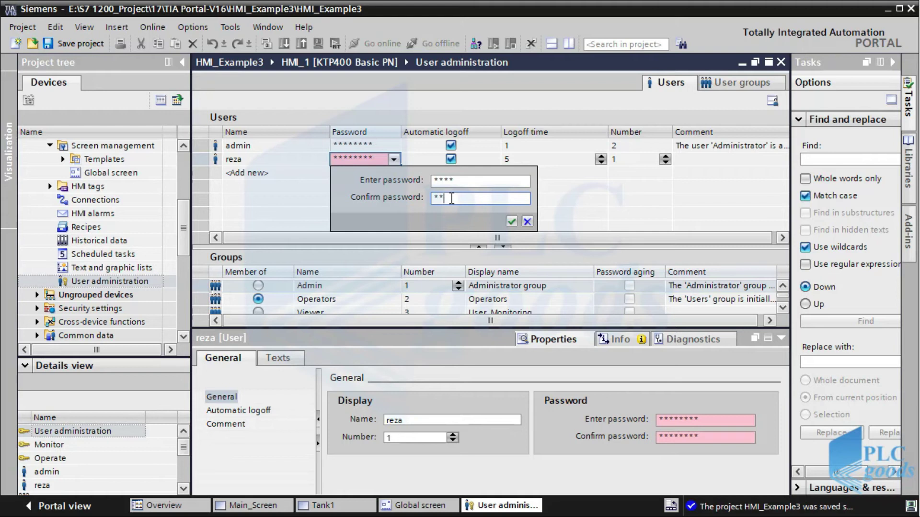
{"action": "left_click", "coordinate": [512, 221]}
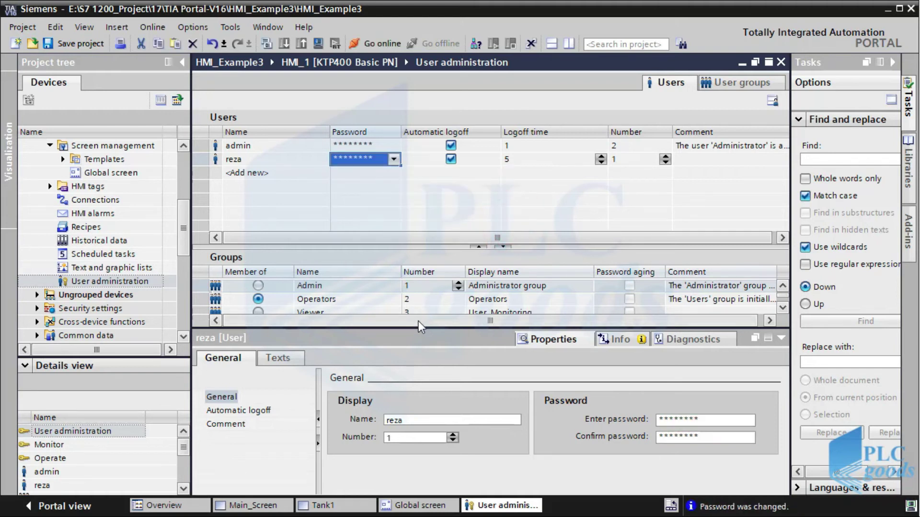
{"action": "left_click_drag", "start_coordinate": [417, 329], "coordinate": [414, 365]}
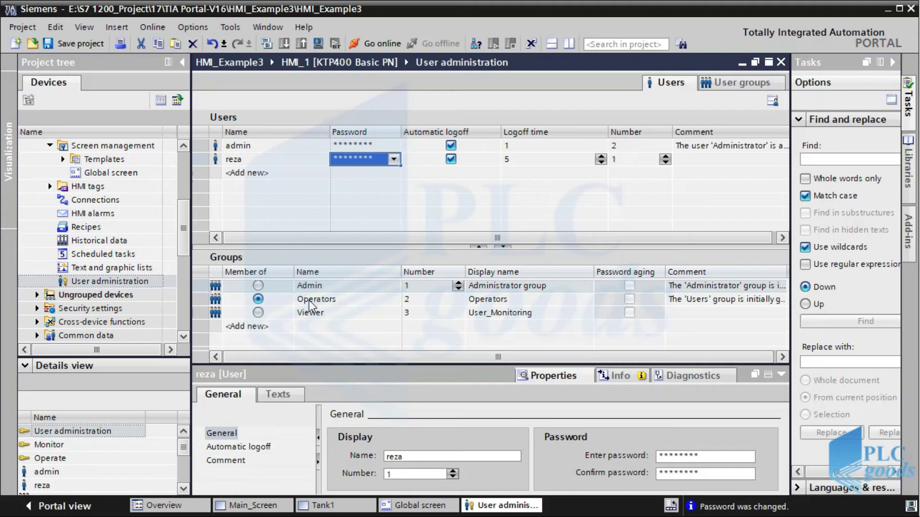
{"action": "left_click", "coordinate": [248, 173]}
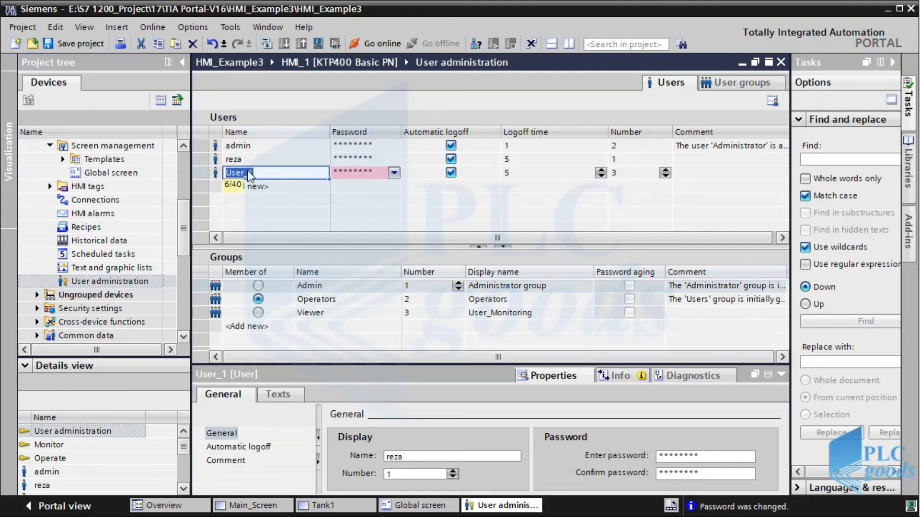
Enter the third user's name and set and confirm its password
{"action": "type", "text": "v"}
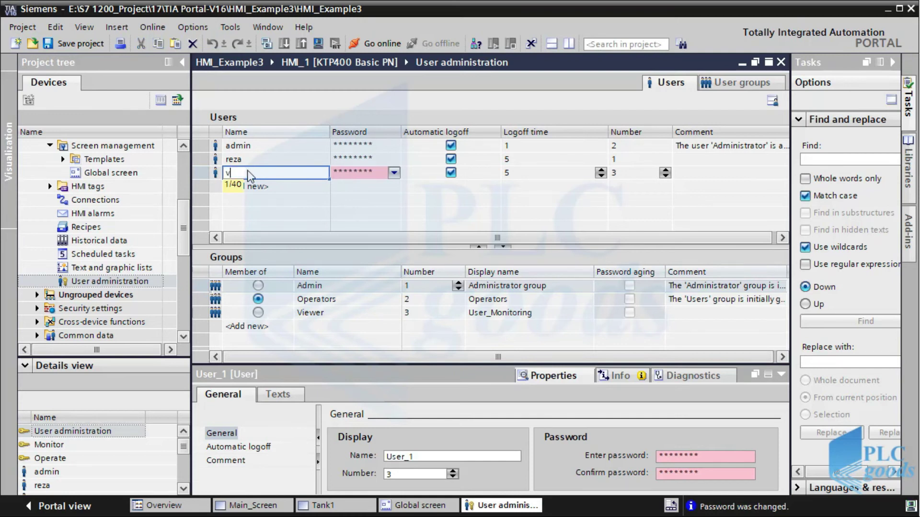
{"action": "type", "text": "ahid"}
{"action": "left_click", "coordinate": [343, 174]}
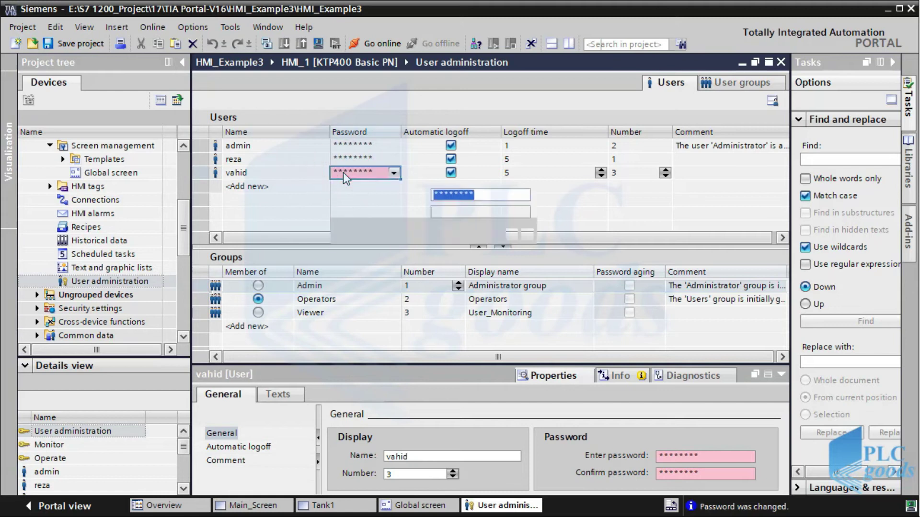
{"action": "type", "text": "***"}
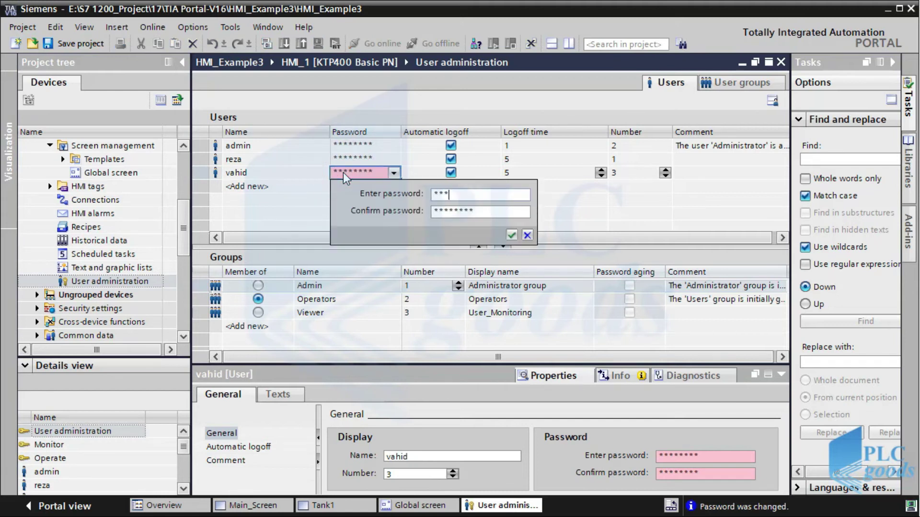
{"action": "left_click", "coordinate": [433, 211]}
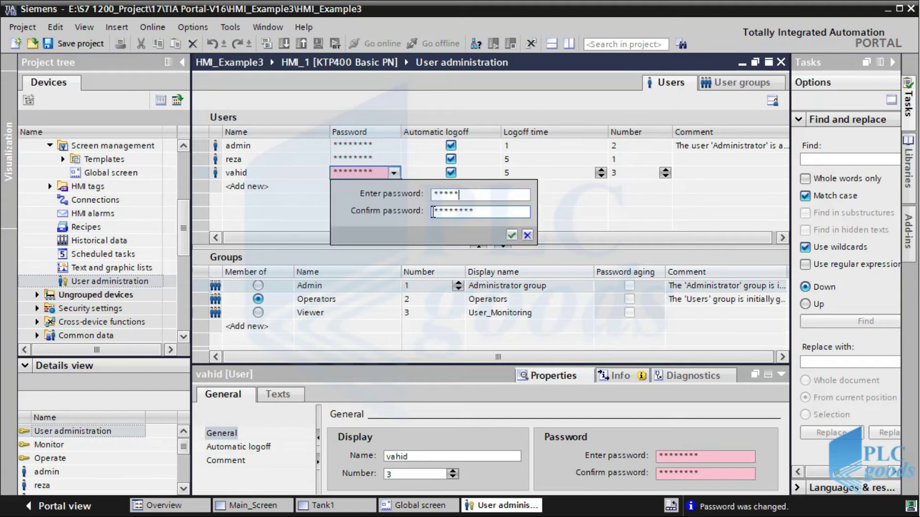
{"action": "type", "text": "**"}
{"action": "left_click", "coordinate": [512, 235]}
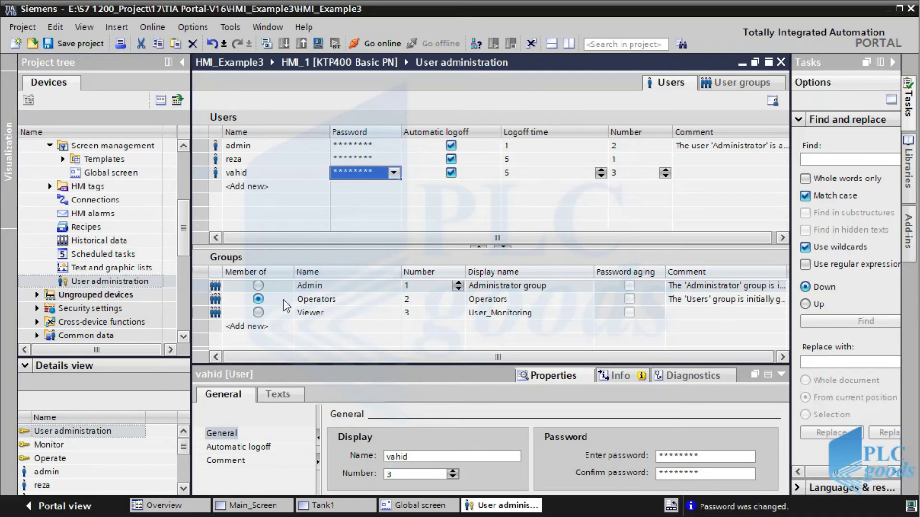
Create a fourth user named User with a confirmed password
{"action": "left_click", "coordinate": [260, 187]}
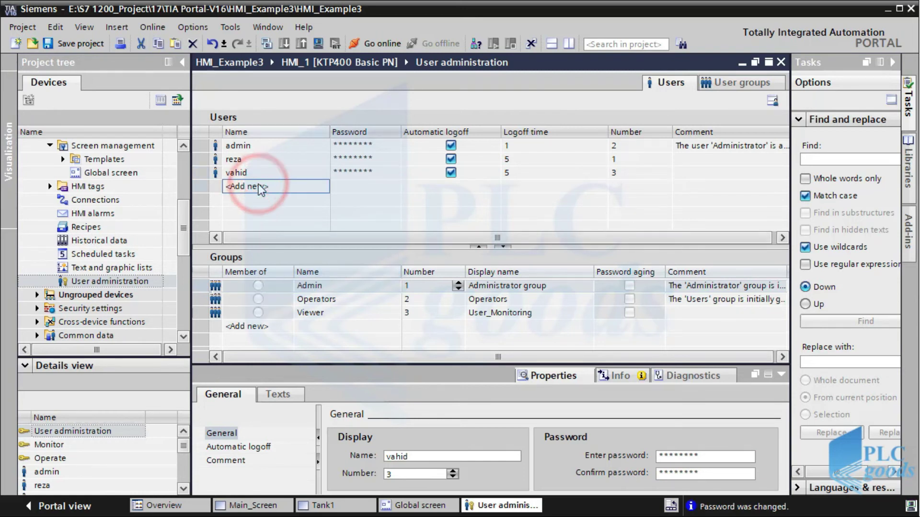
{"action": "left_click", "coordinate": [259, 186]}
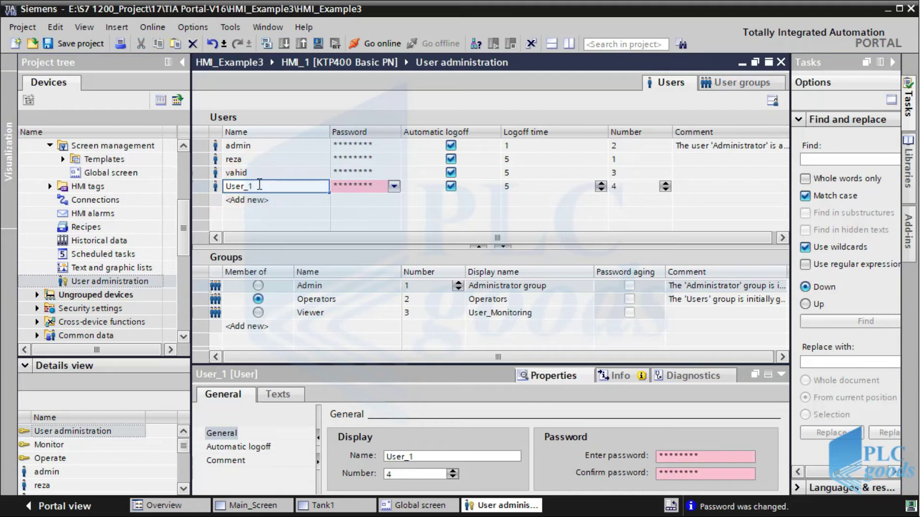
{"action": "key", "text": "BackSpace"}
{"action": "type", "text": "r"}
{"action": "left_click", "coordinate": [339, 191]}
{"action": "type", "text": "**"}
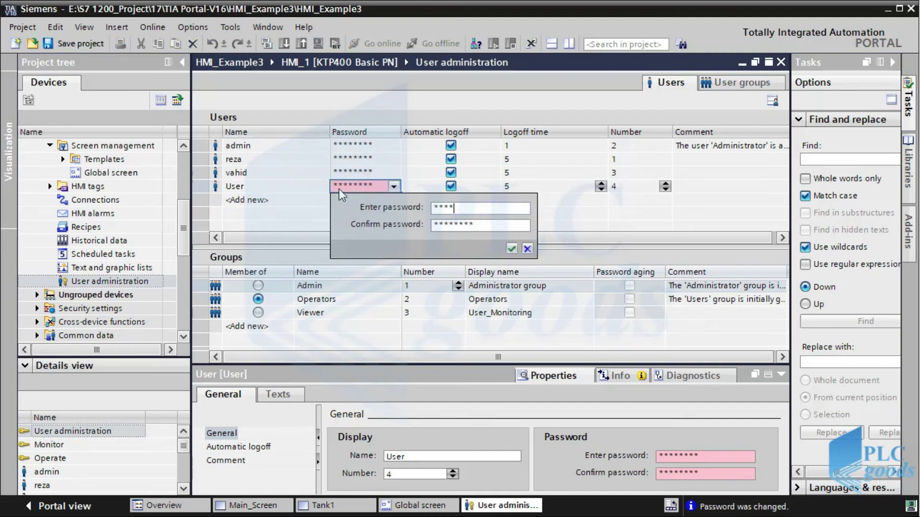
{"action": "left_click", "coordinate": [439, 223]}
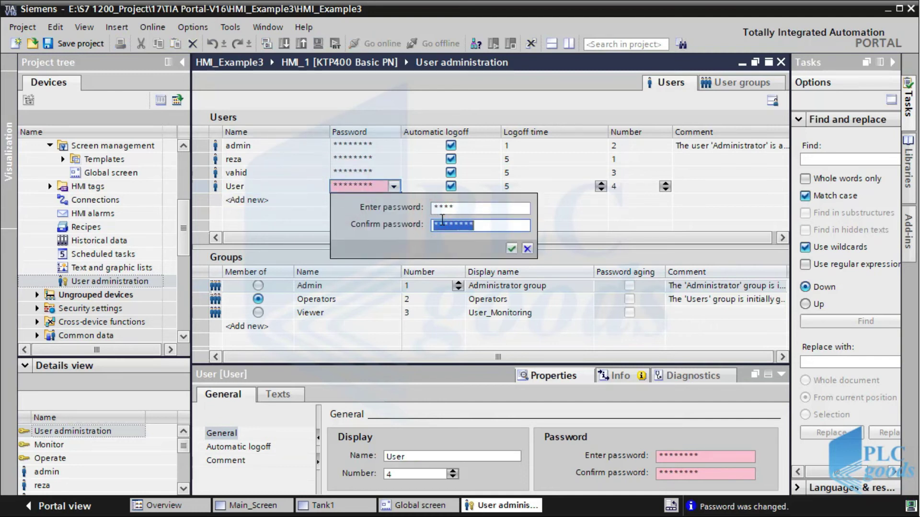
{"action": "type", "text": "**"}
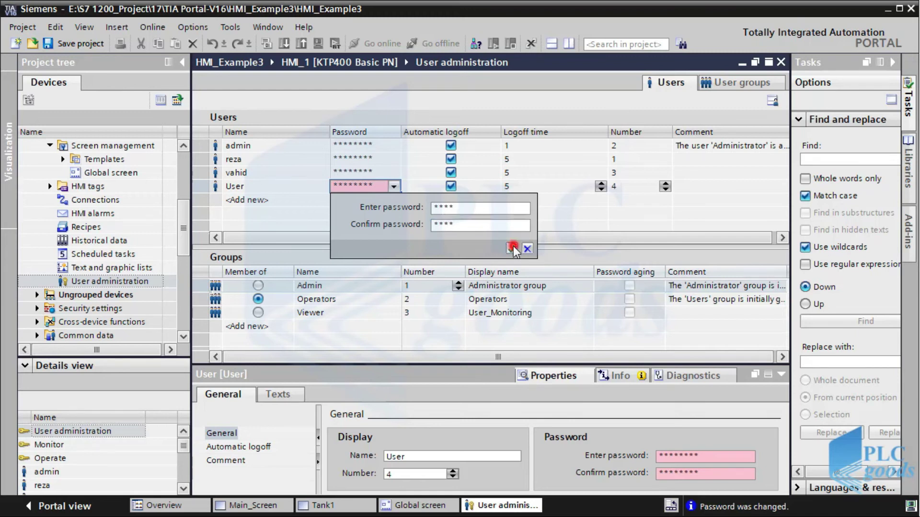
{"action": "left_click", "coordinate": [512, 249]}
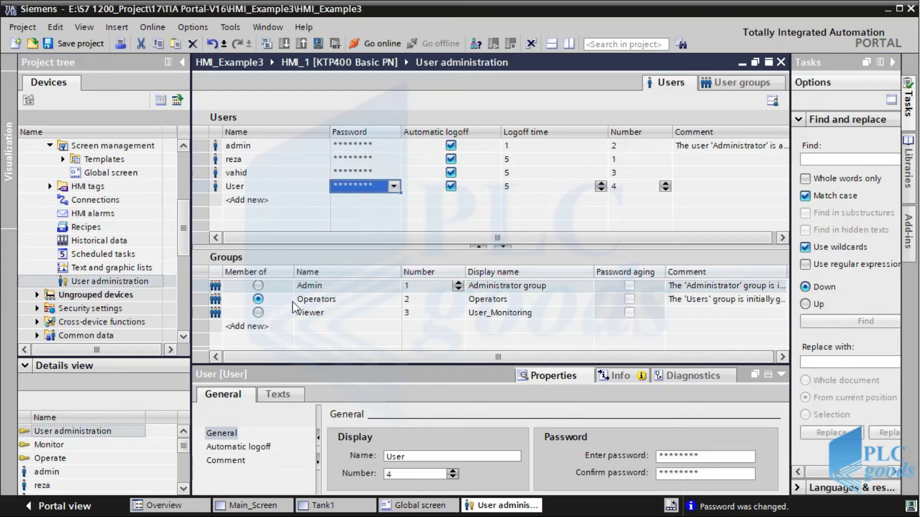
Make User a member of the Viewer group
{"action": "left_click", "coordinate": [258, 315]}
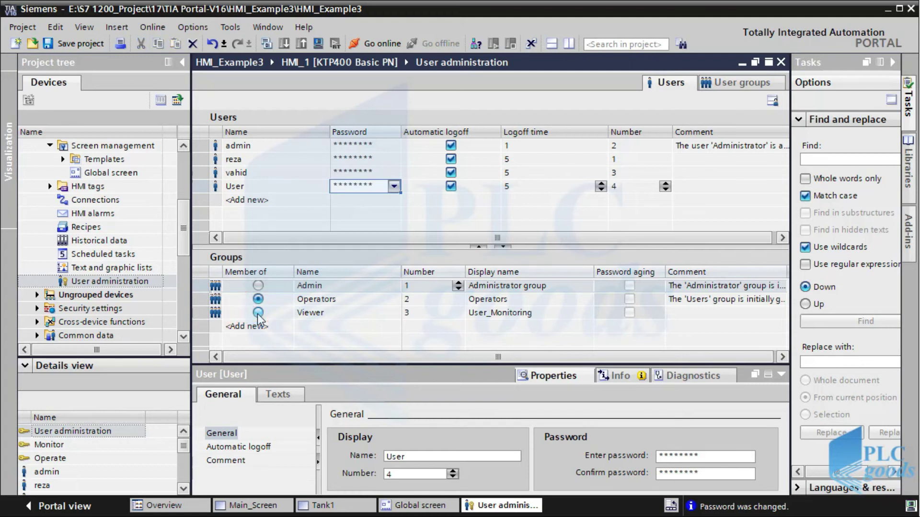
{"action": "left_click", "coordinate": [259, 314]}
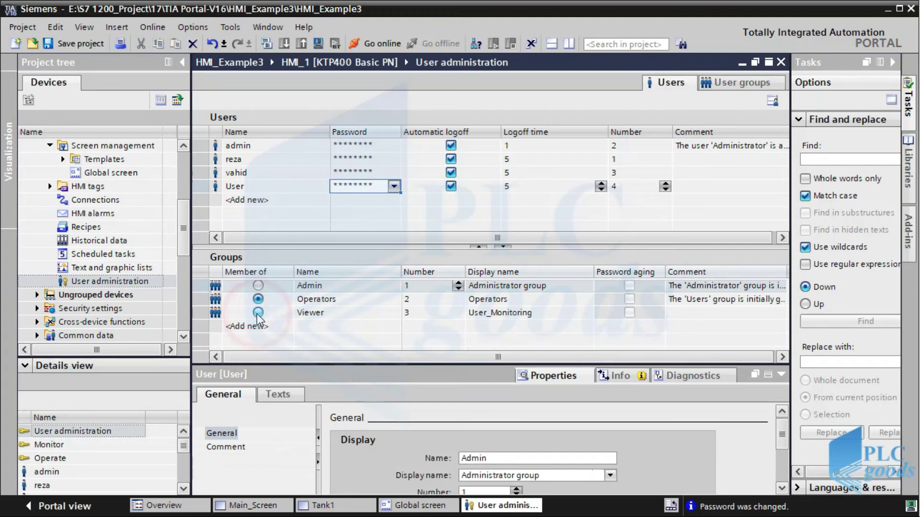
{"action": "left_click", "coordinate": [237, 188]}
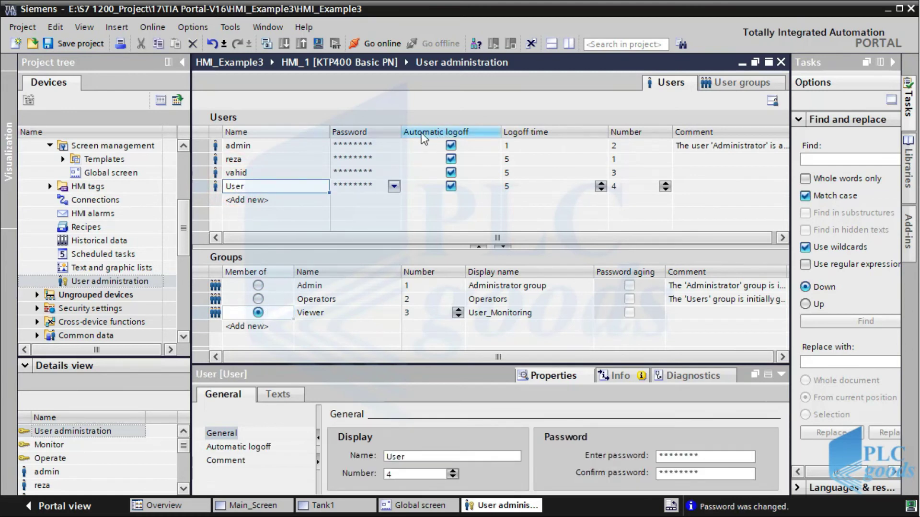
Re-enable admin's automatic logoff at 1 minute and close user administration
{"action": "left_click", "coordinate": [450, 146]}
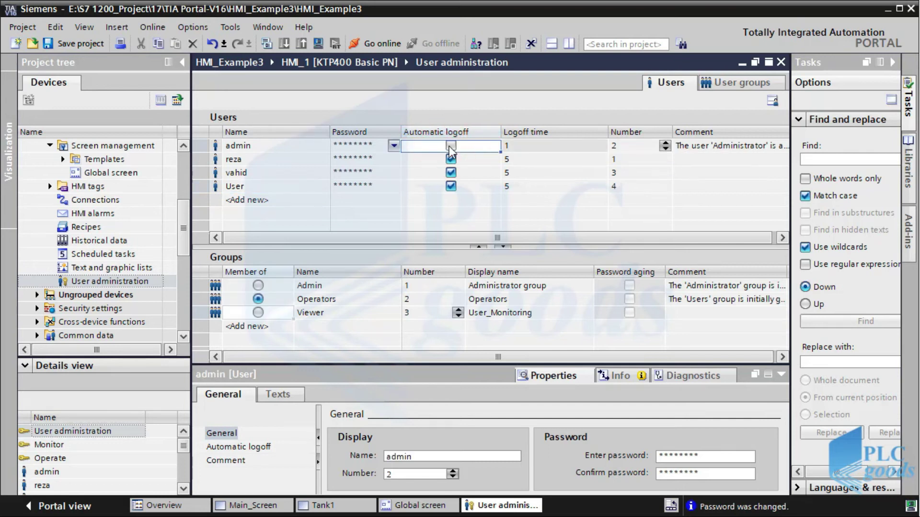
{"action": "left_click", "coordinate": [451, 146]}
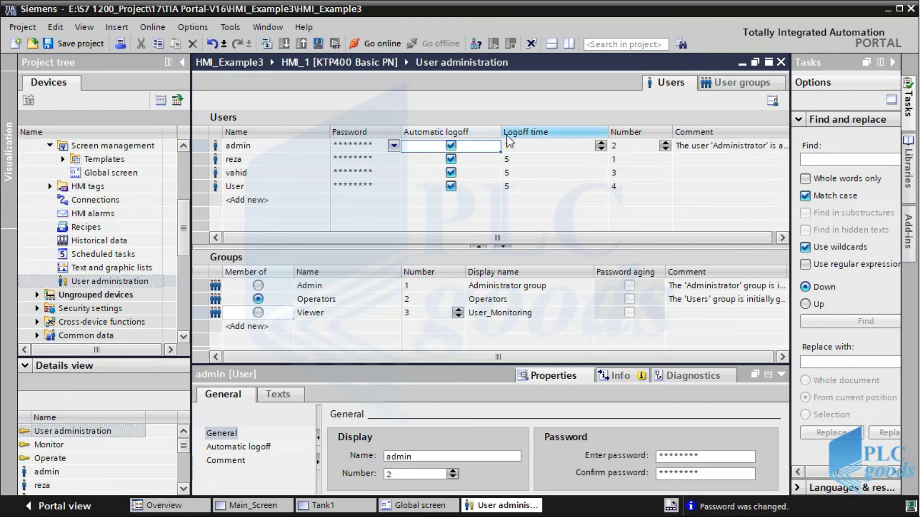
{"action": "type", "text": "1"}
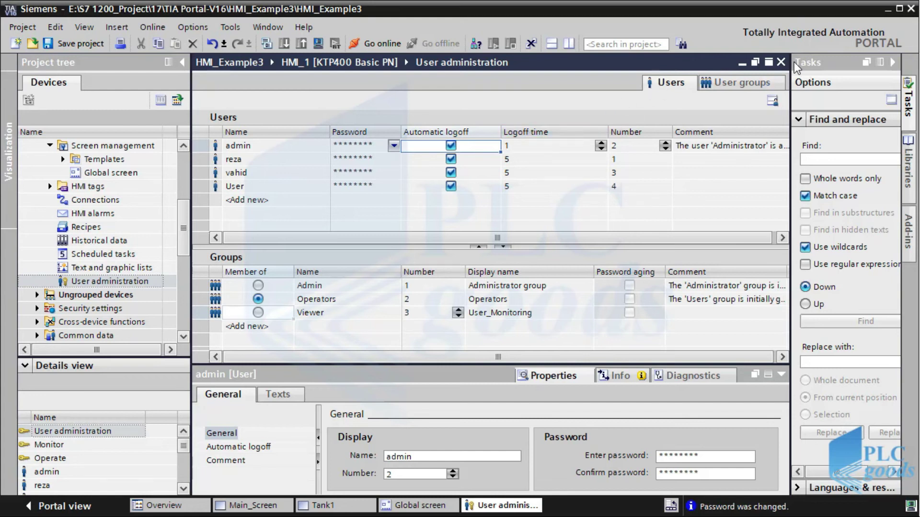
{"action": "left_click", "coordinate": [782, 63]}
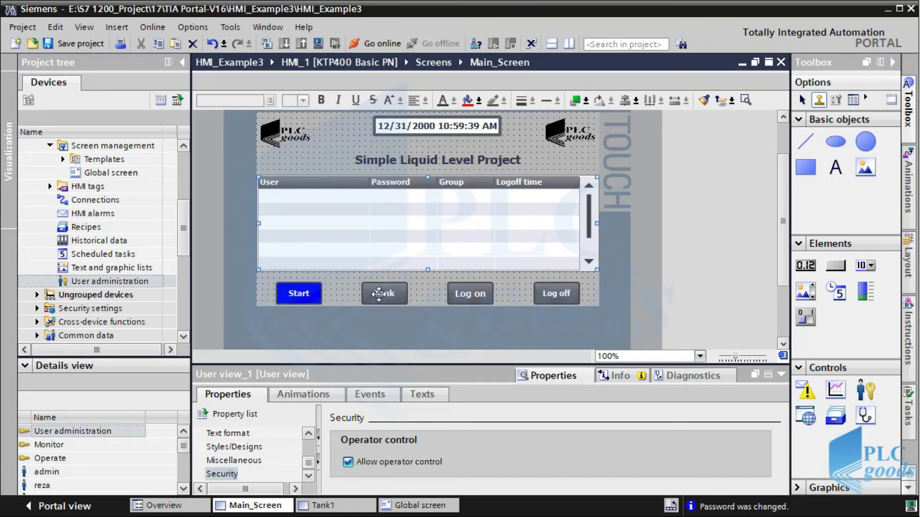
Assign the Monitor authorization to Main_Screen's Tank button under Security
{"action": "left_click", "coordinate": [378, 293]}
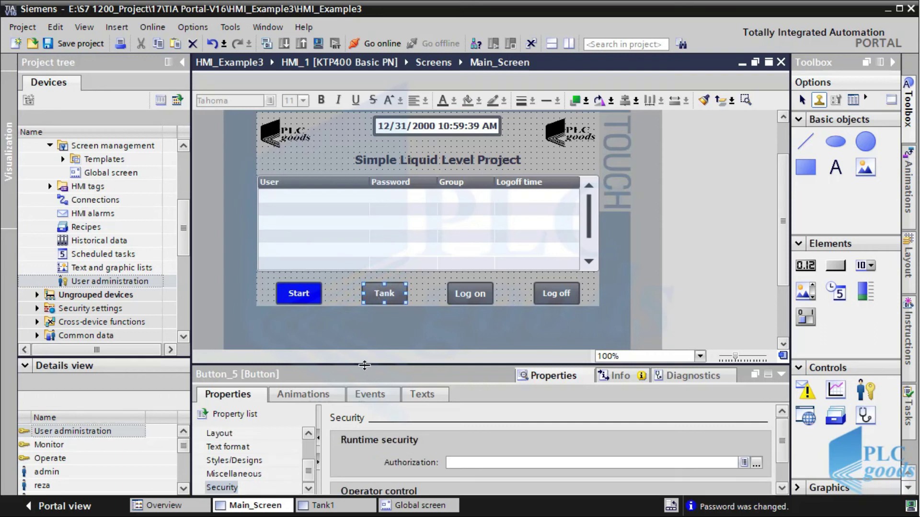
{"action": "left_click_drag", "start_coordinate": [365, 365], "coordinate": [370, 321]}
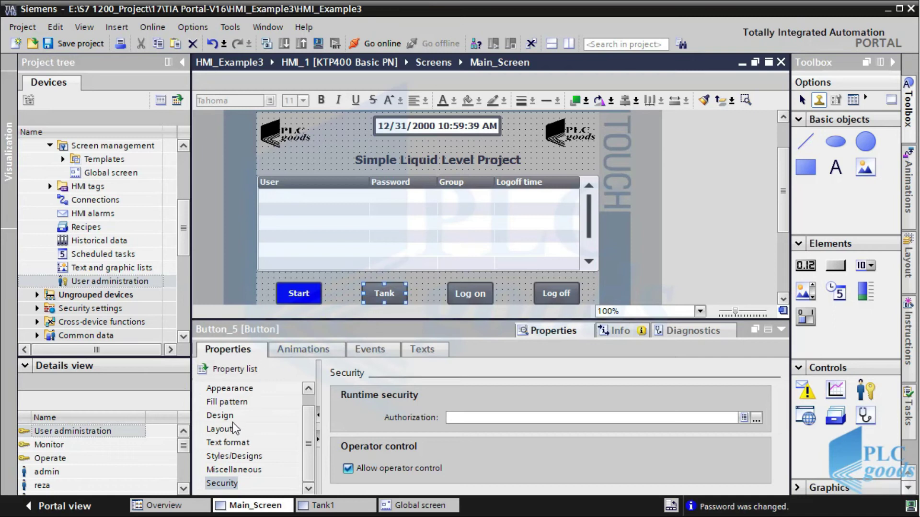
{"action": "left_click", "coordinate": [215, 486]}
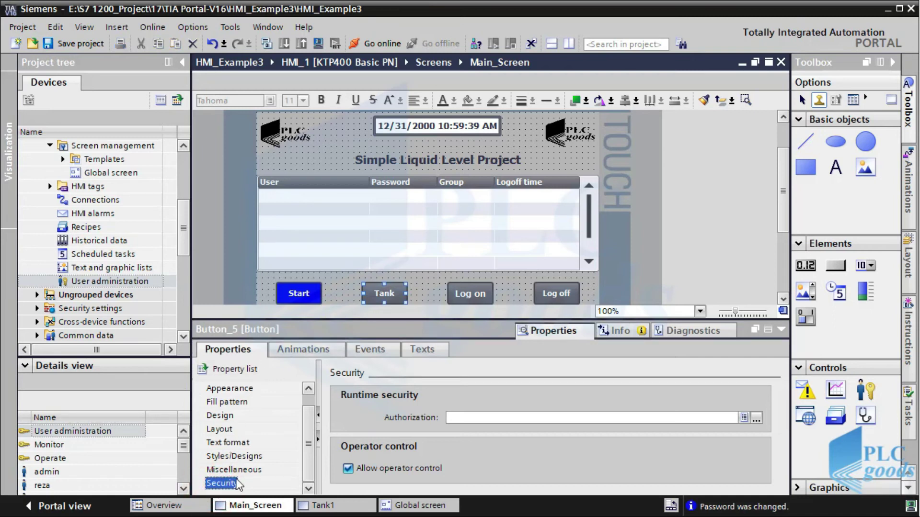
{"action": "left_click", "coordinate": [452, 418]}
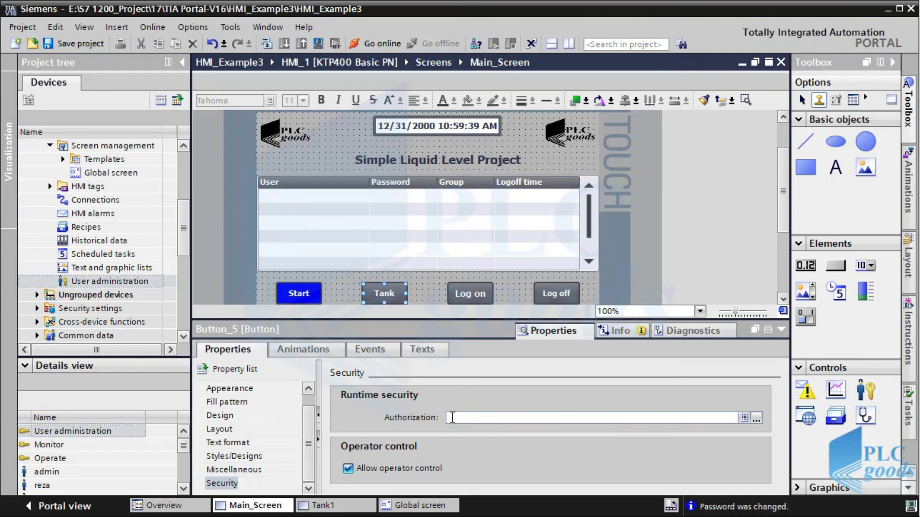
{"action": "left_click", "coordinate": [757, 417]}
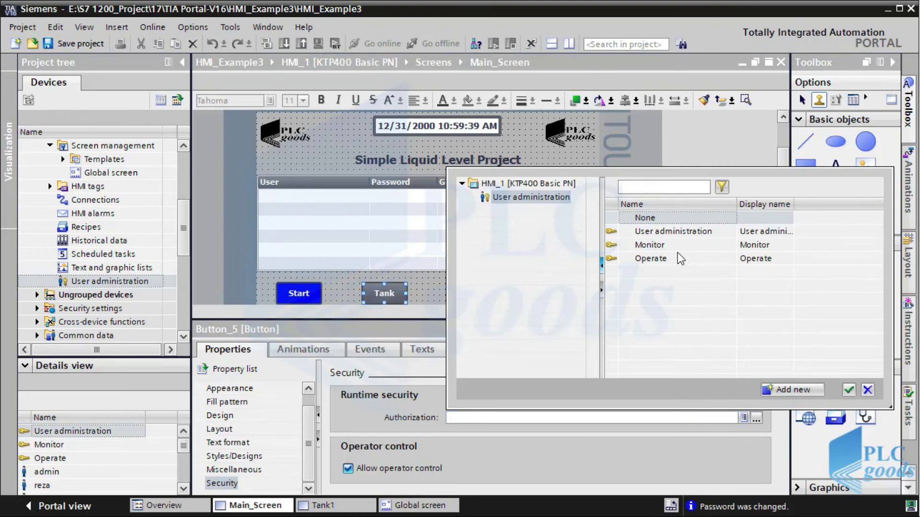
{"action": "left_click", "coordinate": [660, 230]}
{"action": "left_click", "coordinate": [658, 244]}
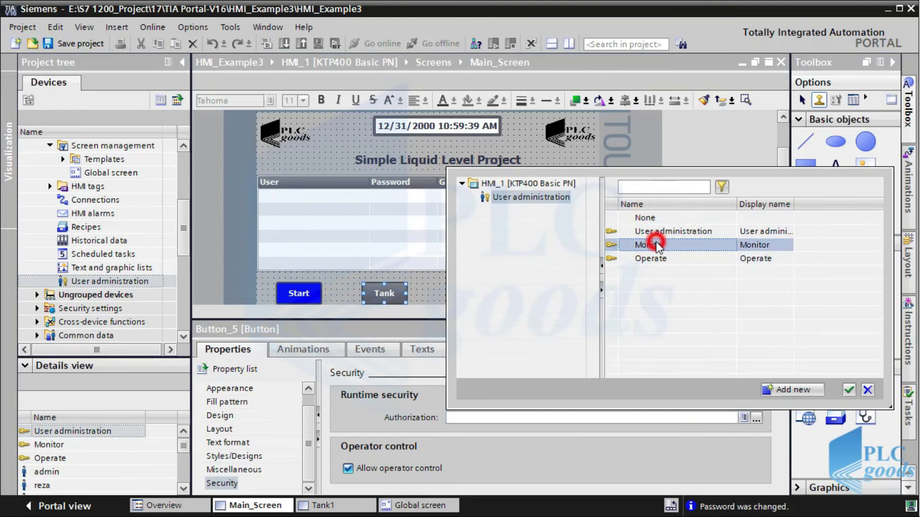
{"action": "left_click", "coordinate": [654, 258]}
{"action": "left_click", "coordinate": [651, 245]}
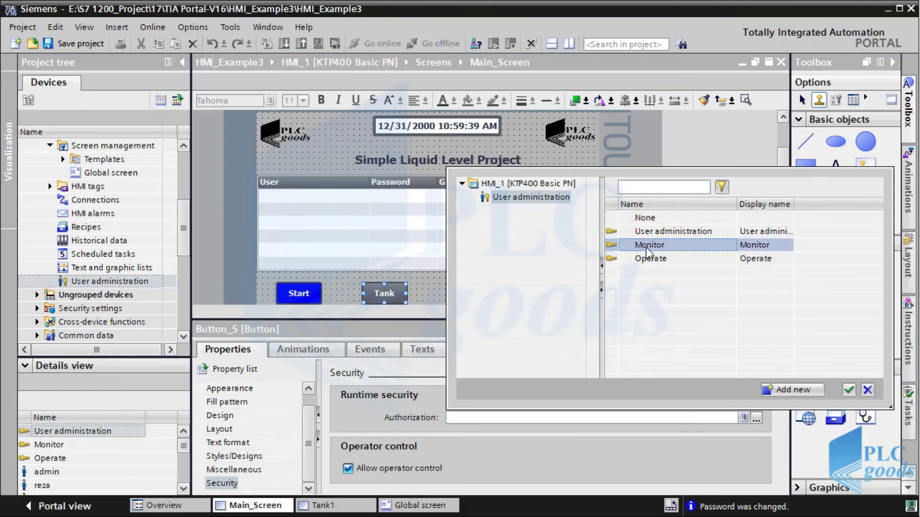
{"action": "double_click", "coordinate": [647, 246]}
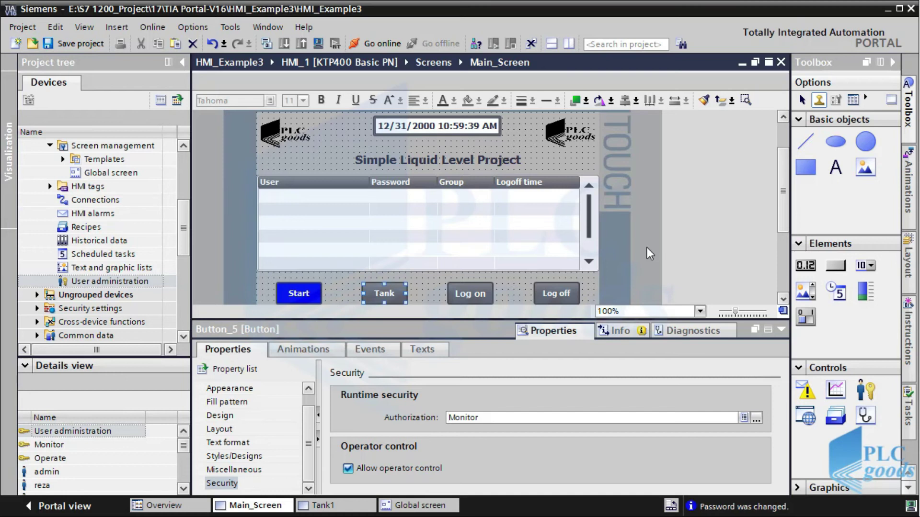
Open the Tank1 screen from the project tree
{"action": "left_click", "coordinate": [649, 254]}
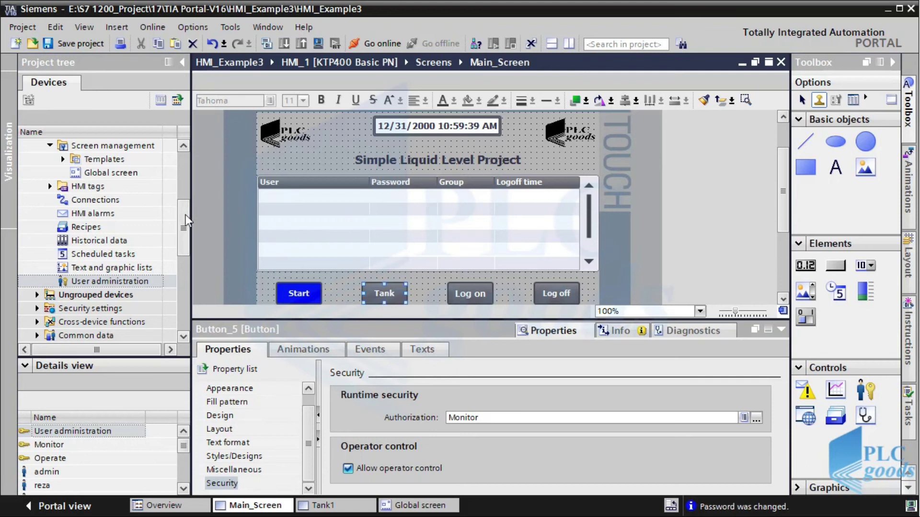
{"action": "scroll", "coordinate": [182, 203], "scroll_direction": "up", "scroll_amount": 3}
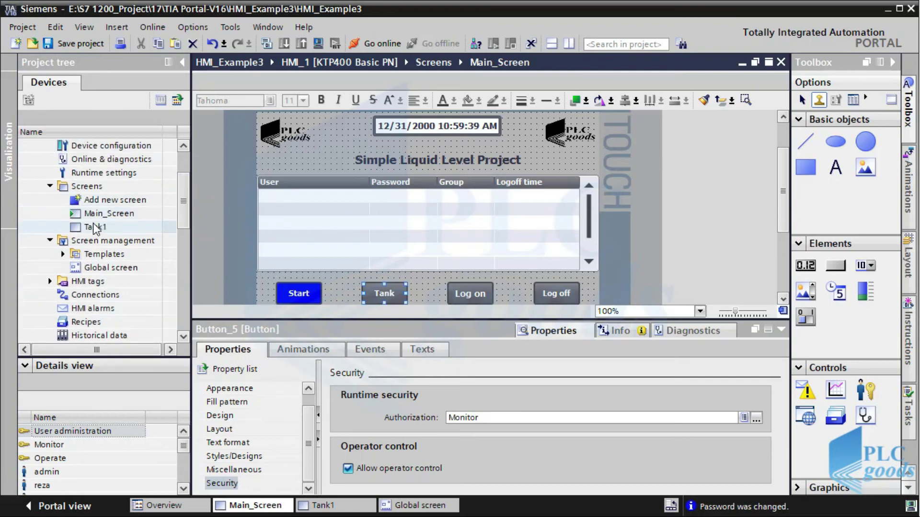
{"action": "double_click", "coordinate": [93, 227]}
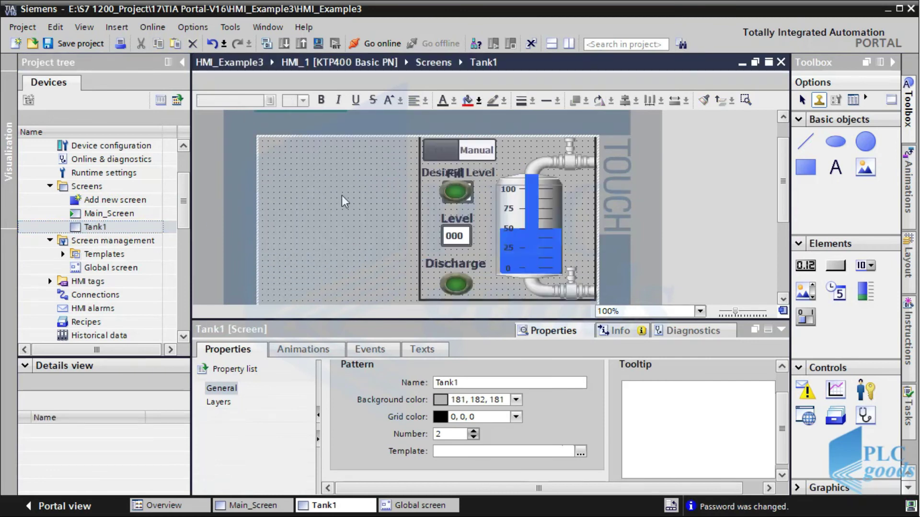
Give the Manual switch the User administration authorization
{"action": "left_click", "coordinate": [454, 147]}
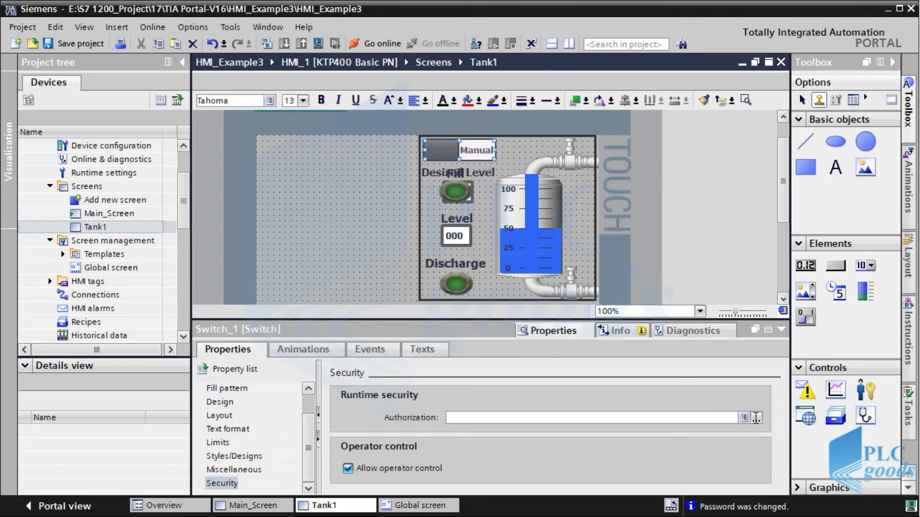
{"action": "left_click", "coordinate": [756, 417]}
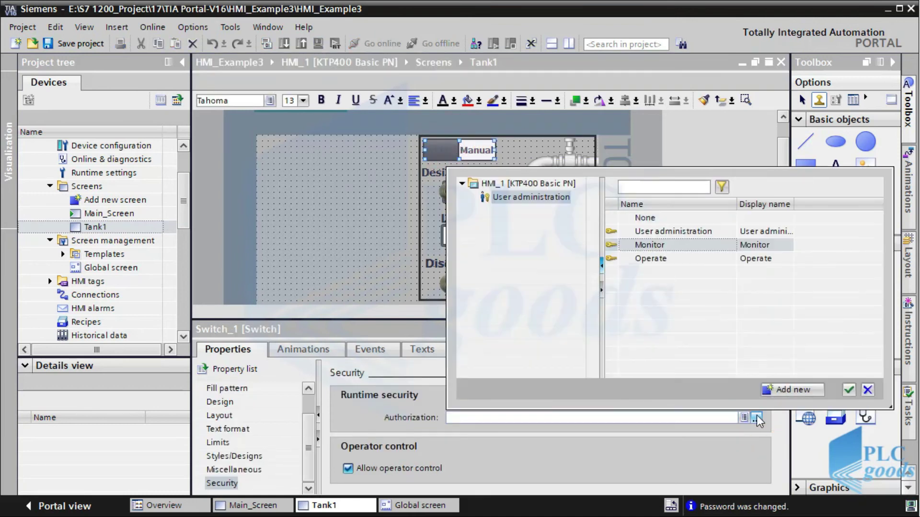
{"action": "double_click", "coordinate": [673, 231]}
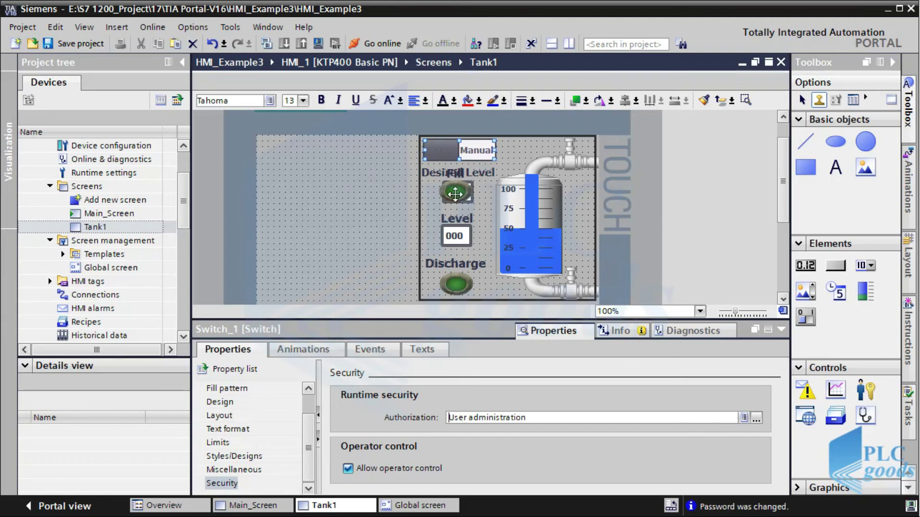
Move the Desired Fill Level and Discharge buttons further left
{"action": "left_click_drag", "start_coordinate": [452, 193], "coordinate": [424, 199]}
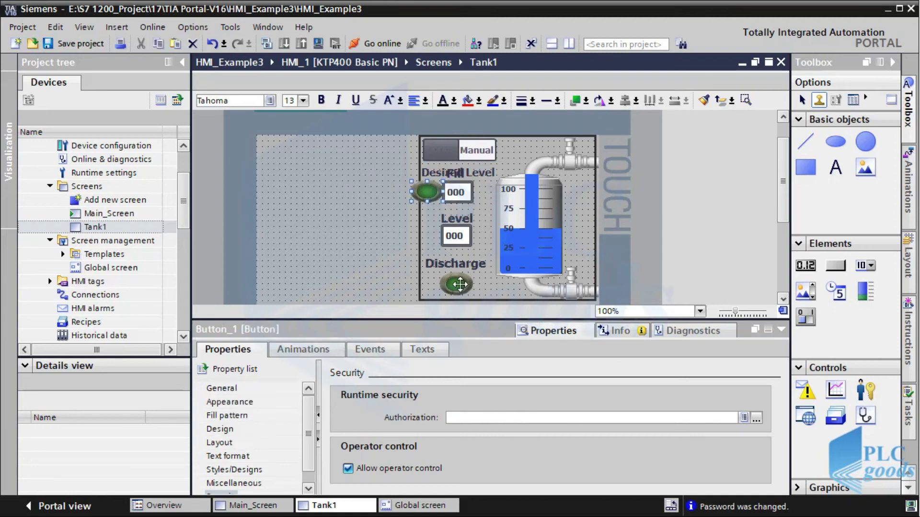
{"action": "left_click", "coordinate": [435, 284]}
{"action": "left_click_drag", "start_coordinate": [435, 283], "coordinate": [399, 284]}
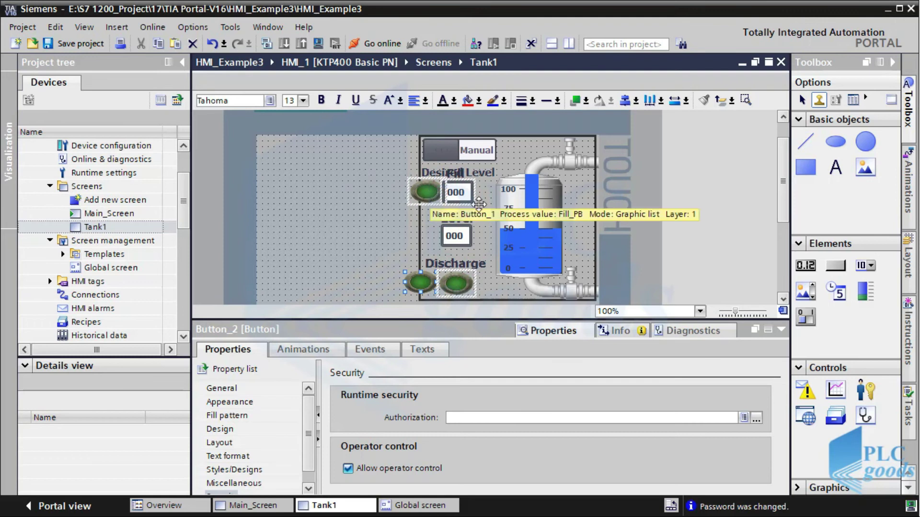
Select the Fill and Discharge buttons and assign them the Operate authorization
{"action": "scroll", "coordinate": [782, 193], "scroll_direction": "down", "scroll_amount": 2}
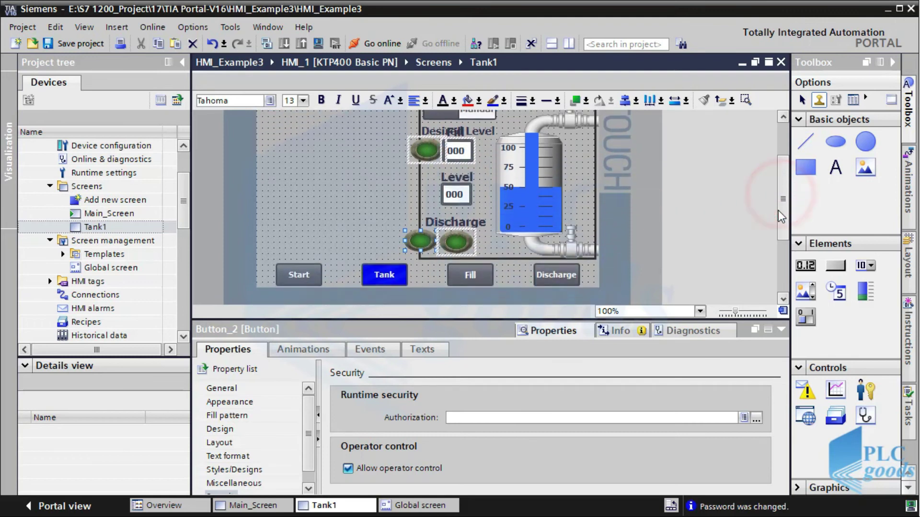
{"action": "left_click", "coordinate": [479, 275]}
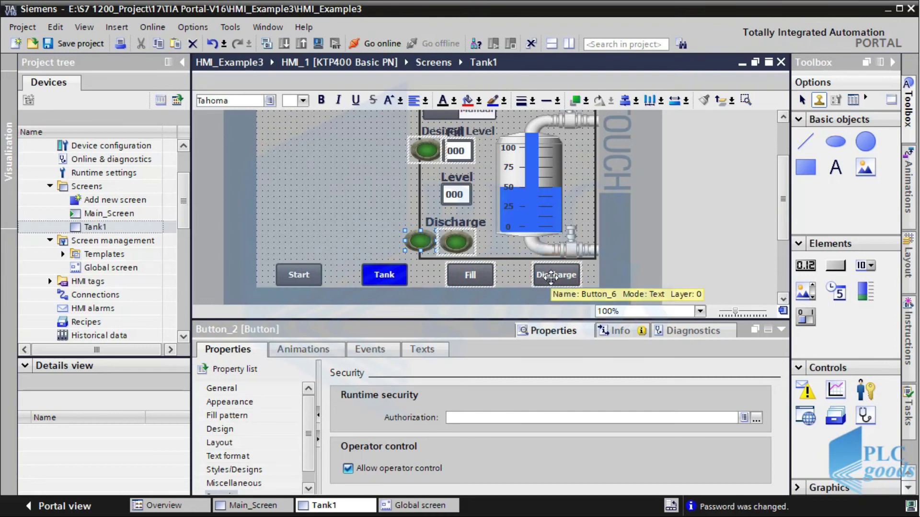
{"action": "left_click", "coordinate": [756, 418]}
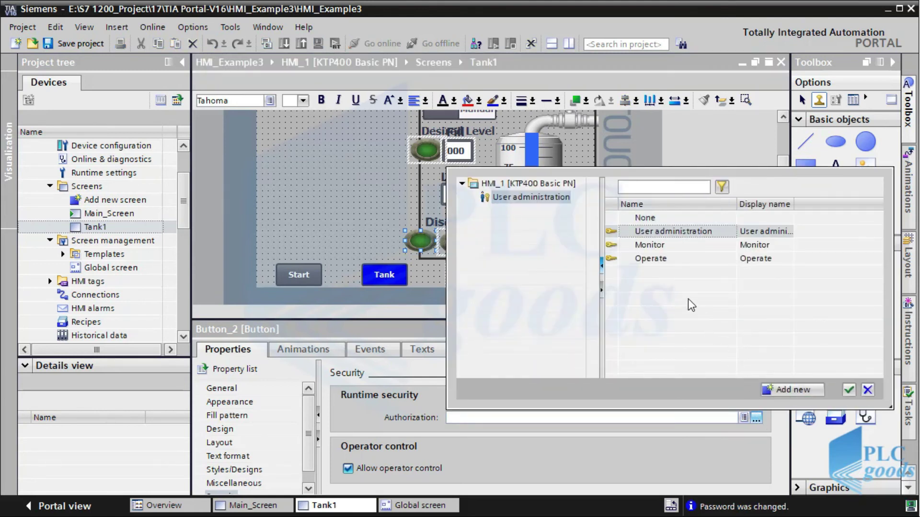
{"action": "left_click", "coordinate": [660, 260]}
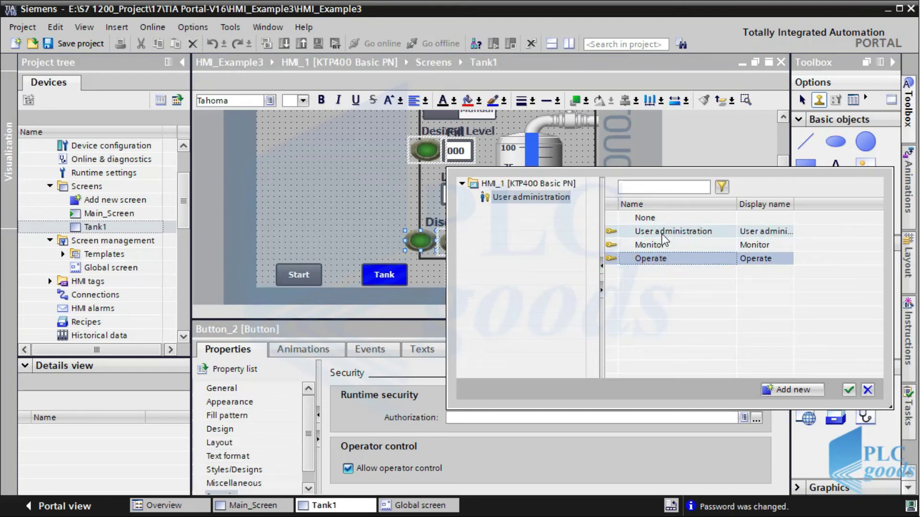
{"action": "double_click", "coordinate": [659, 260]}
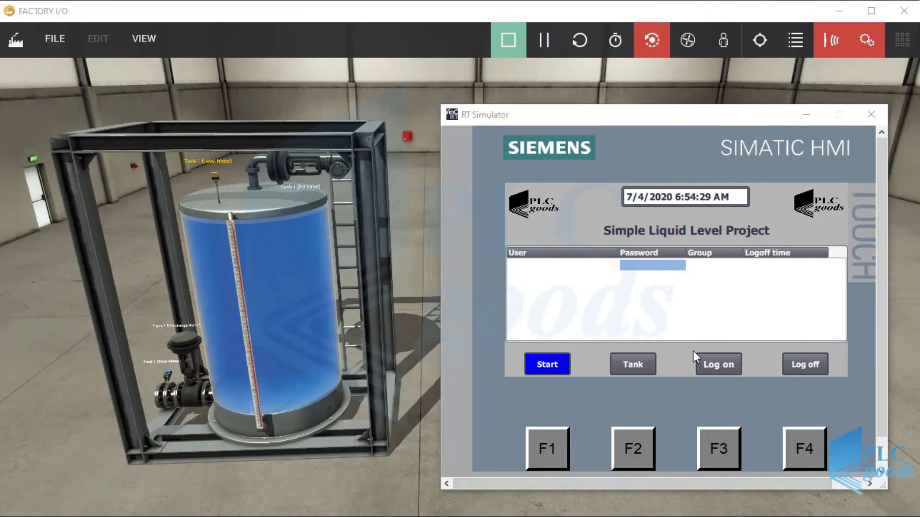
Log on to the runtime as the administrator with the admin password
{"action": "left_click", "coordinate": [667, 269]}
{"action": "left_click", "coordinate": [667, 268]}
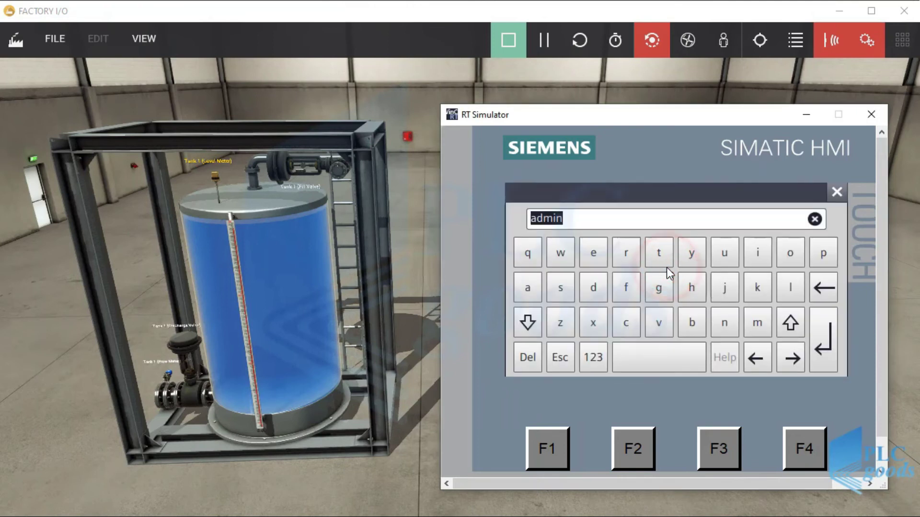
{"action": "left_click", "coordinate": [823, 347]}
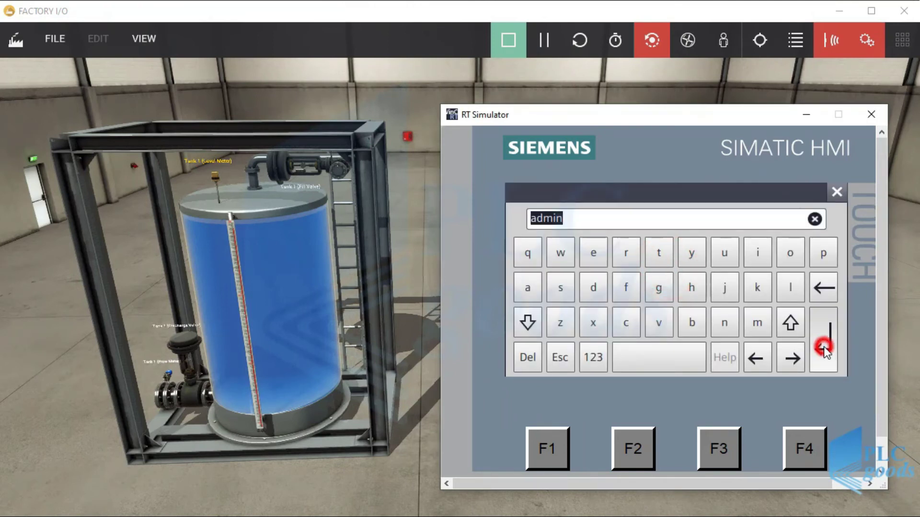
{"action": "left_click", "coordinate": [713, 295]}
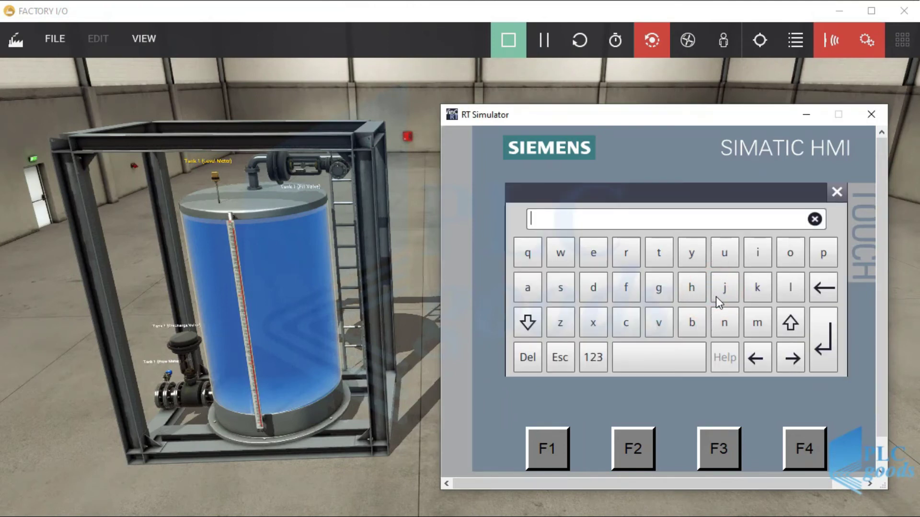
{"action": "type", "text": "admi"}
{"action": "left_click", "coordinate": [817, 343]}
{"action": "left_click", "coordinate": [756, 340]}
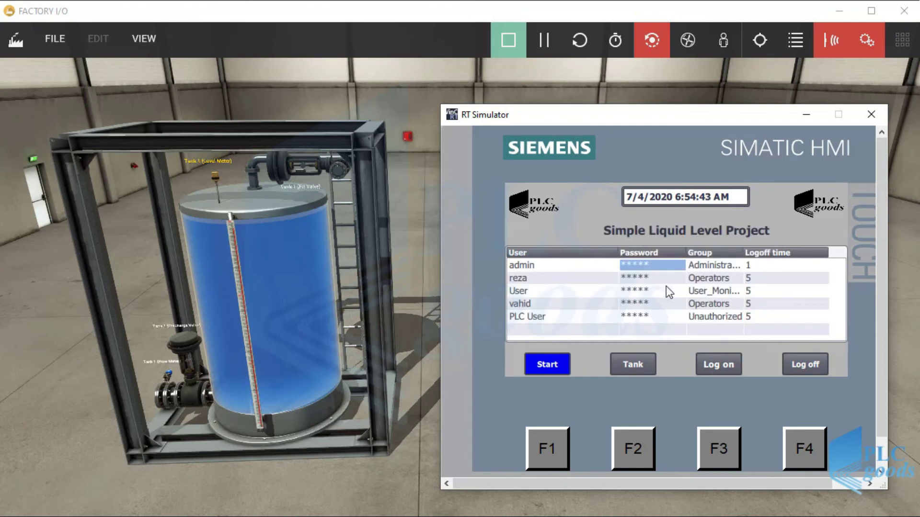
Keep the second user in Operators with logoff time 1, then log off
{"action": "left_click", "coordinate": [571, 265]}
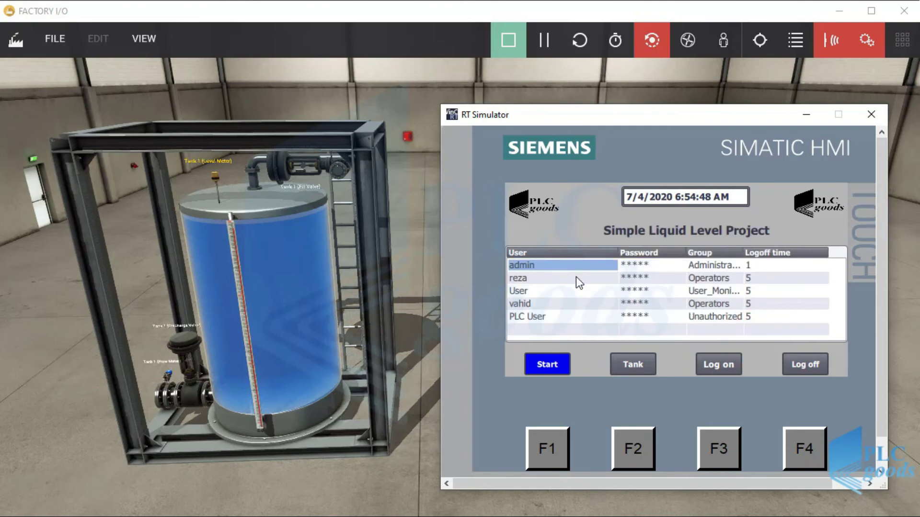
{"action": "left_click", "coordinate": [576, 278]}
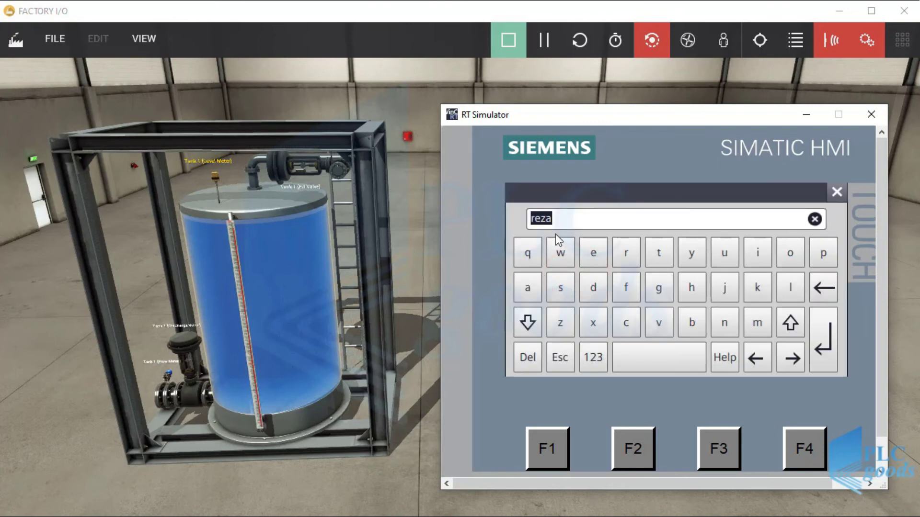
{"action": "left_click", "coordinate": [837, 193]}
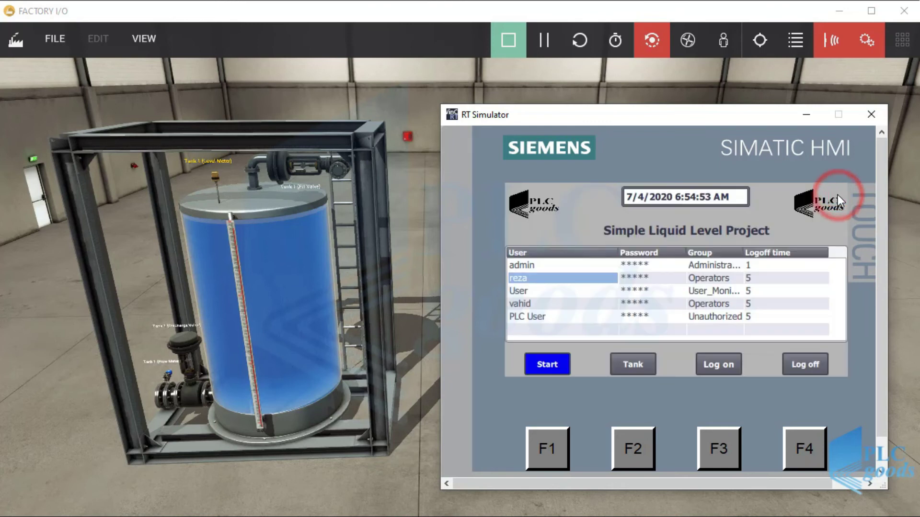
{"action": "left_click", "coordinate": [727, 278]}
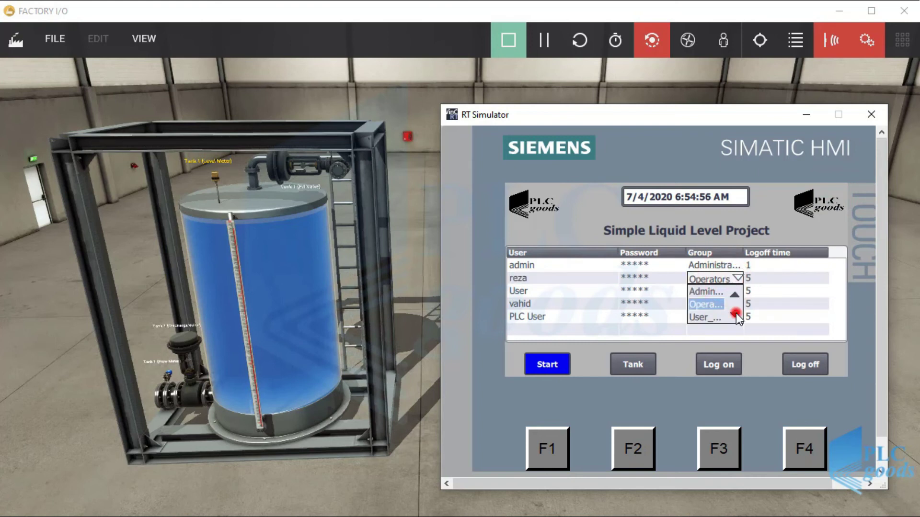
{"action": "left_click", "coordinate": [735, 294]}
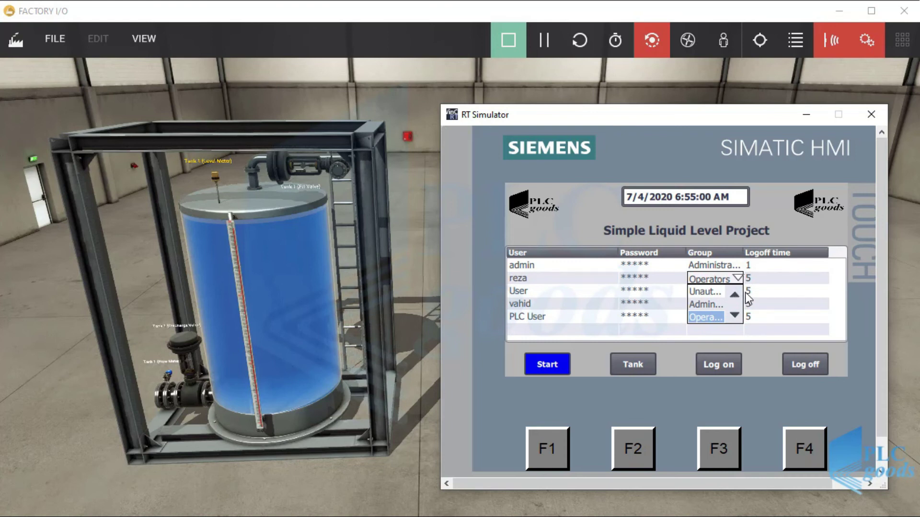
{"action": "left_click", "coordinate": [757, 280]}
{"action": "left_click", "coordinate": [757, 280]}
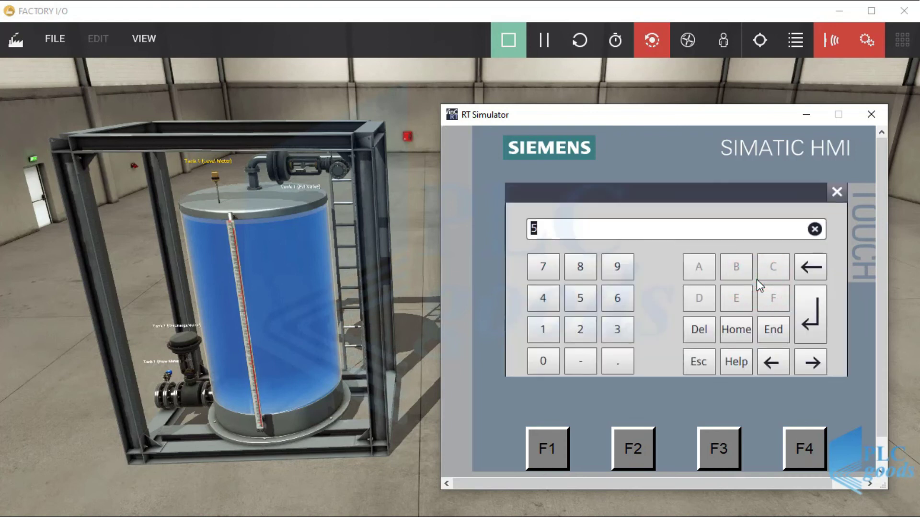
{"action": "type", "text": "1"}
{"action": "left_click", "coordinate": [806, 312]}
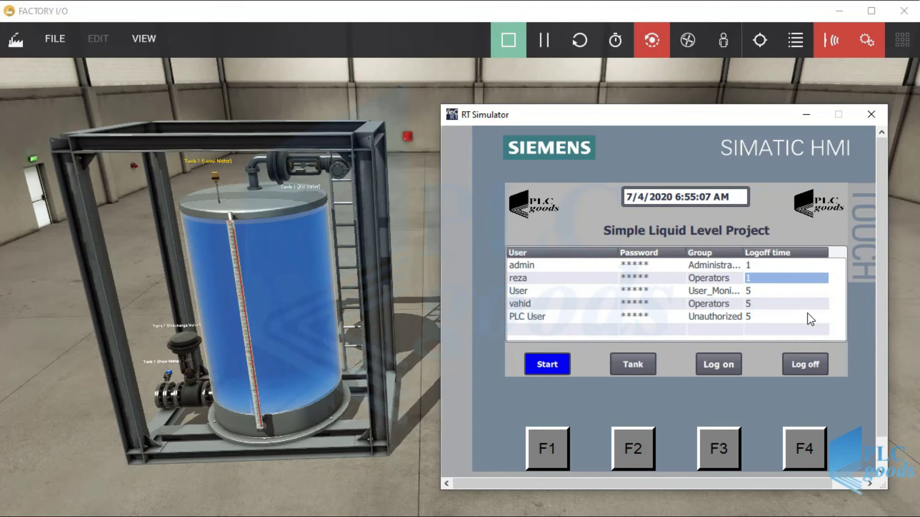
{"action": "left_click", "coordinate": [807, 361]}
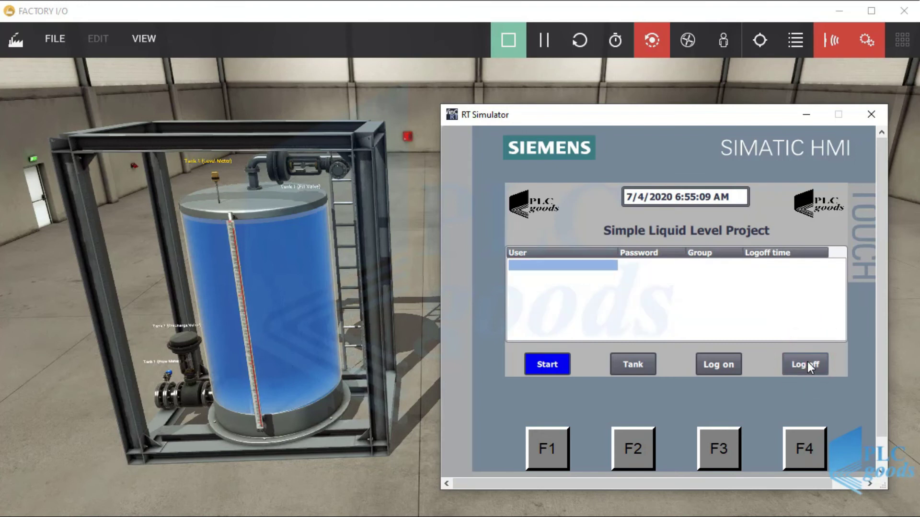
{"action": "left_click", "coordinate": [725, 364]}
Log on to the runtime with the operator's user name and password
{"action": "left_click", "coordinate": [691, 272]}
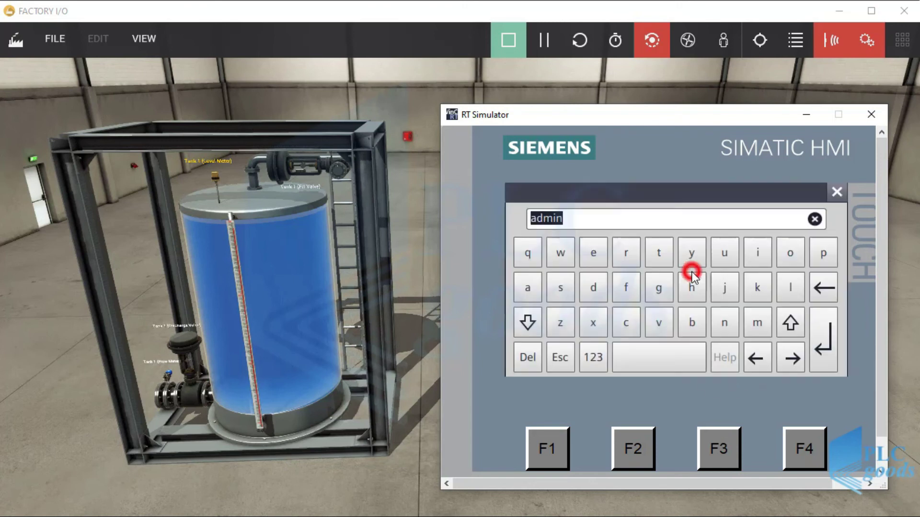
{"action": "type", "text": "v"}
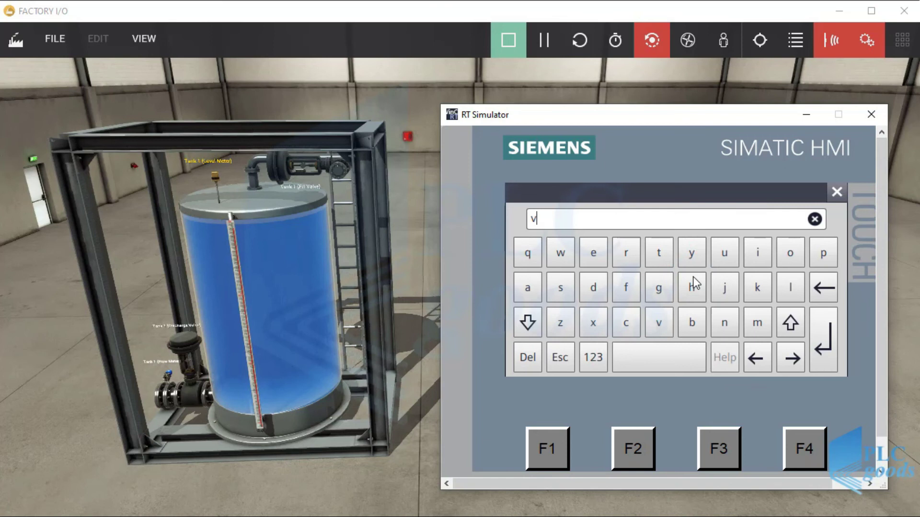
{"action": "type", "text": "ahid"}
{"action": "left_click", "coordinate": [822, 332]}
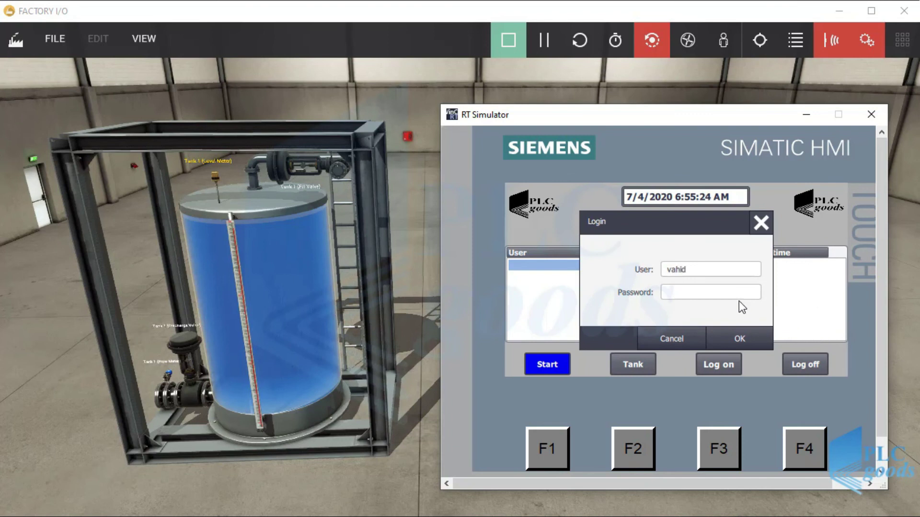
{"action": "left_click", "coordinate": [727, 293]}
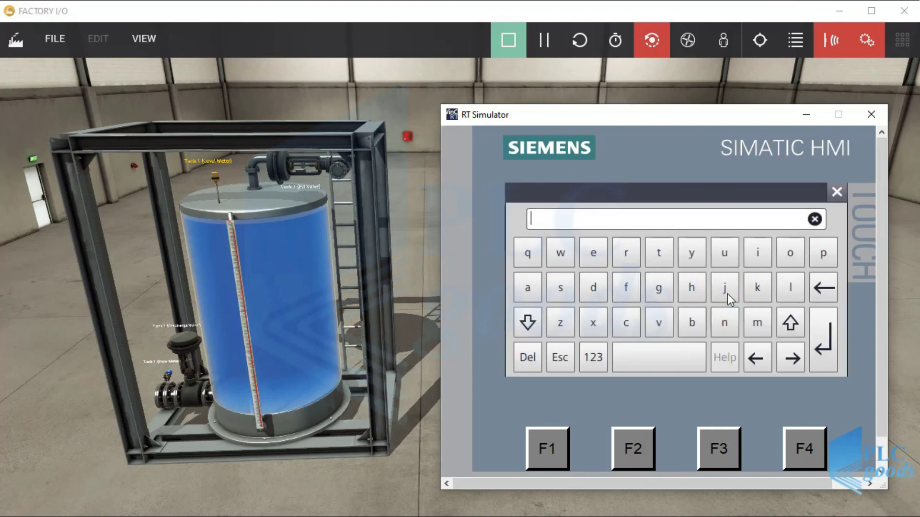
{"action": "key", "text": "Return"}
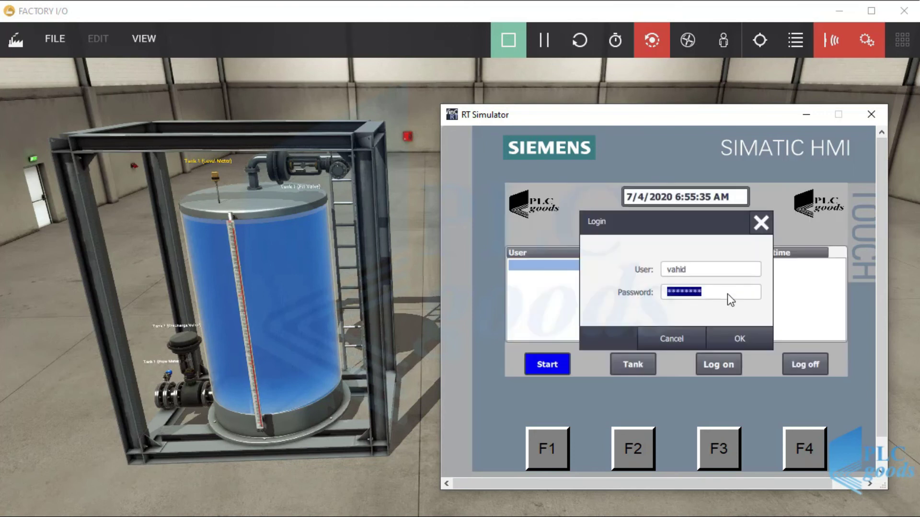
{"action": "left_click", "coordinate": [747, 336]}
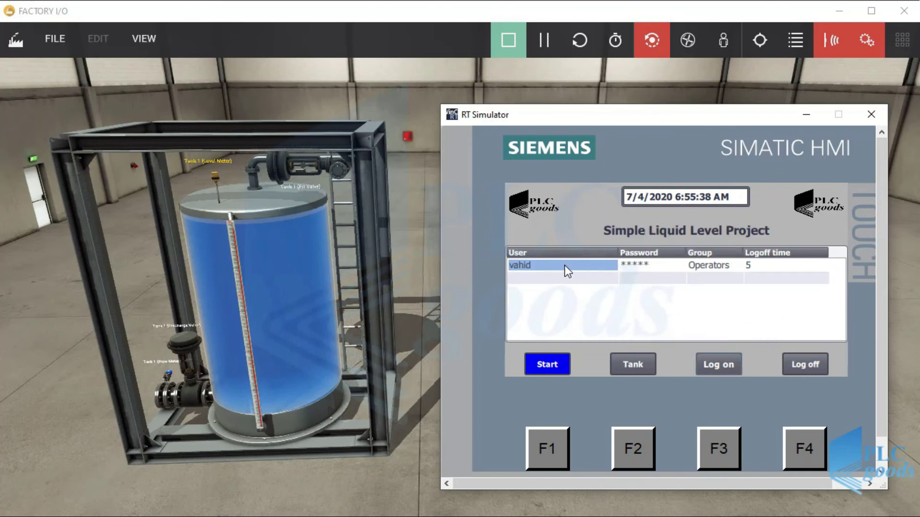
Set the operator's logoff time to 1, log off, and press Tank to trigger login
{"action": "left_click", "coordinate": [644, 265]}
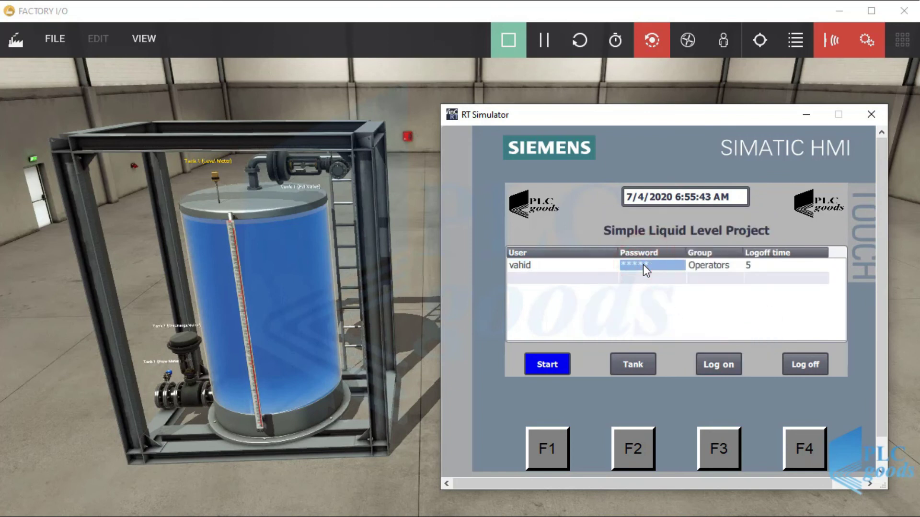
{"action": "left_click", "coordinate": [643, 265]}
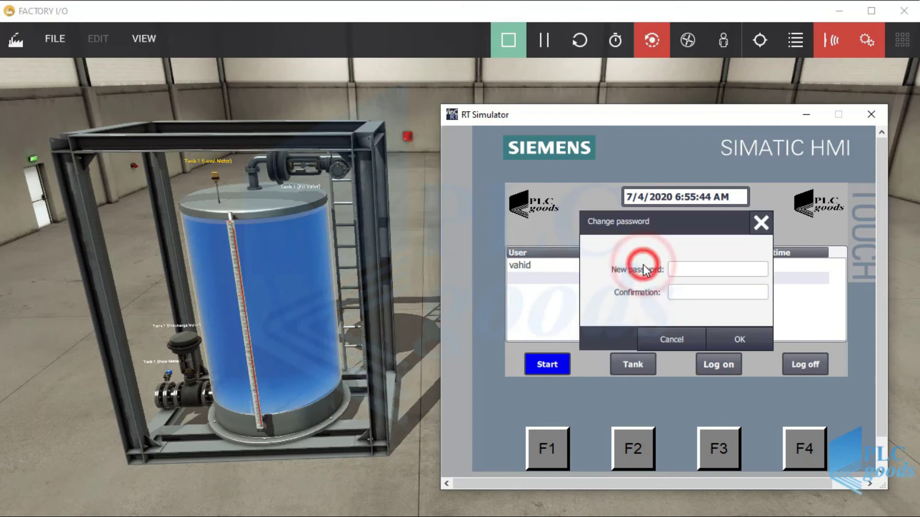
{"action": "left_click", "coordinate": [687, 338]}
{"action": "left_click", "coordinate": [719, 265]}
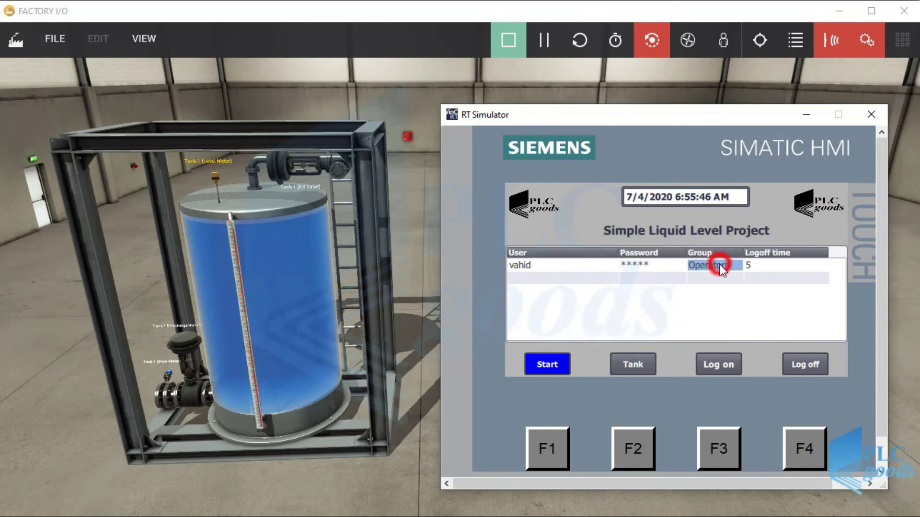
{"action": "left_click", "coordinate": [749, 267]}
{"action": "left_click", "coordinate": [748, 266]}
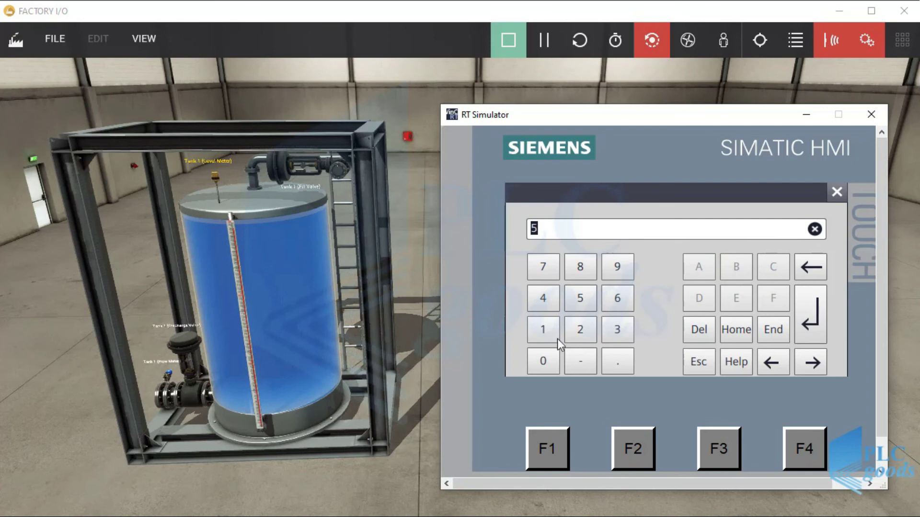
{"action": "left_click", "coordinate": [546, 329]}
{"action": "left_click", "coordinate": [811, 327]}
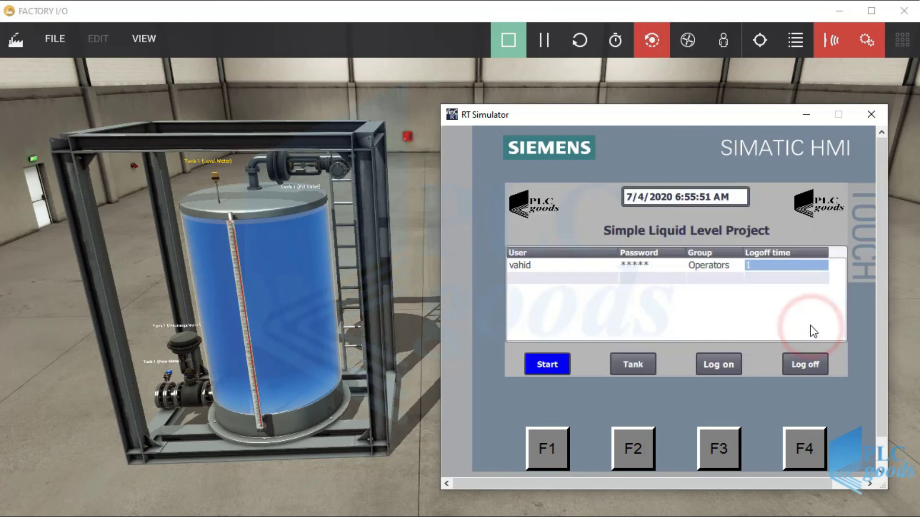
{"action": "left_click", "coordinate": [799, 363]}
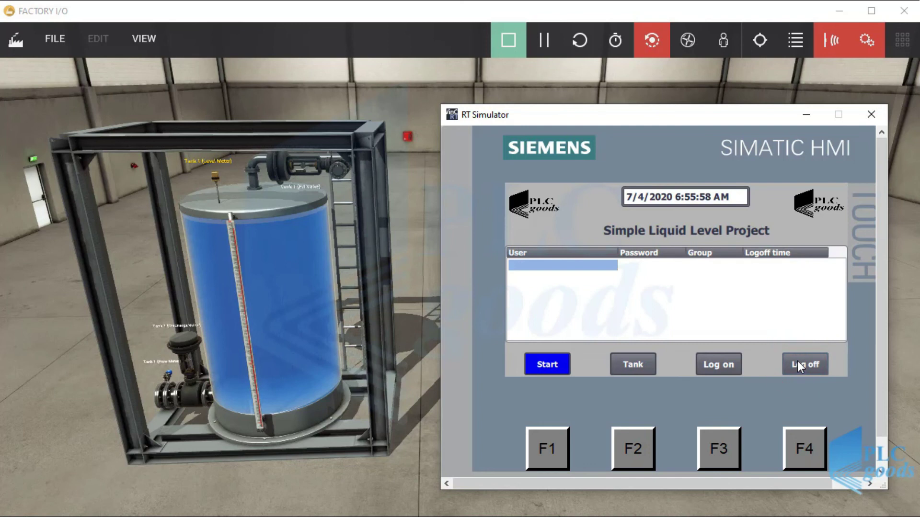
{"action": "left_click", "coordinate": [631, 369]}
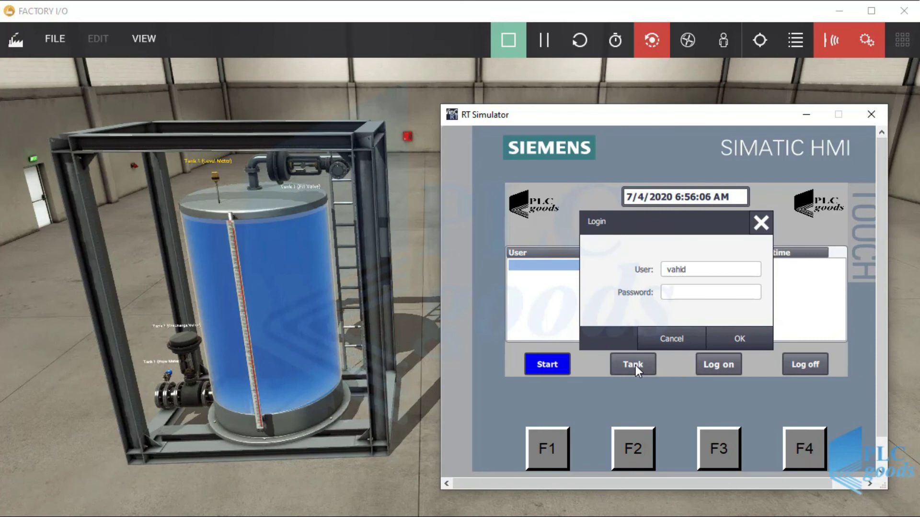
{"action": "left_click", "coordinate": [674, 296]}
Log in to the simulator as the operator by entering the account password
{"action": "left_click", "coordinate": [658, 319]}
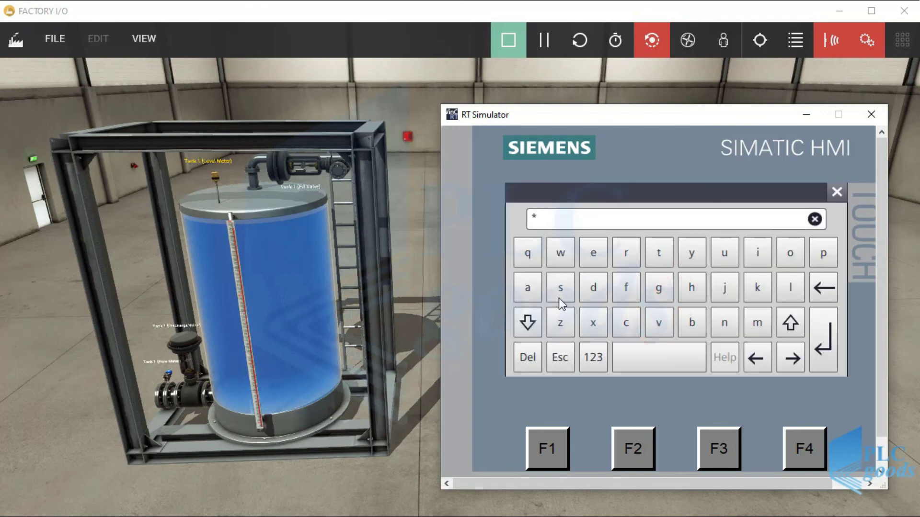
{"action": "left_click", "coordinate": [692, 286]}
{"action": "left_click", "coordinate": [763, 254]}
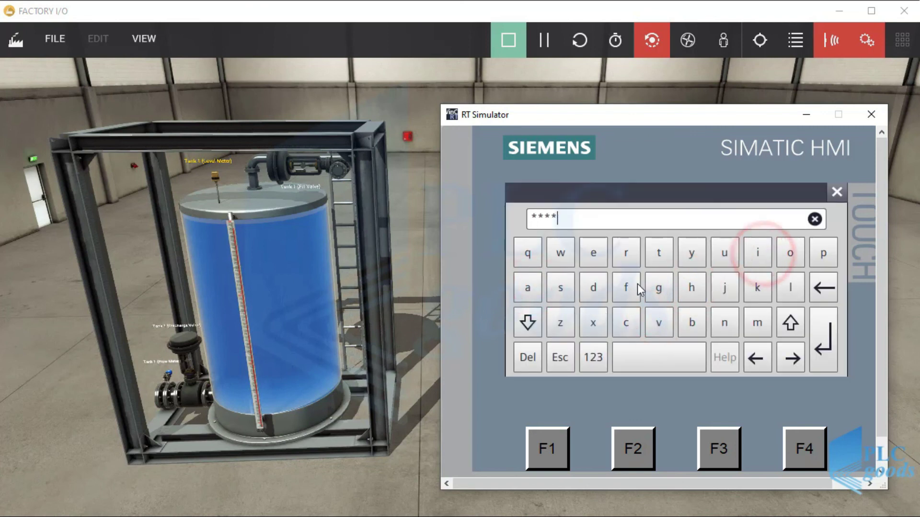
{"action": "left_click", "coordinate": [602, 291]}
{"action": "left_click", "coordinate": [818, 346]}
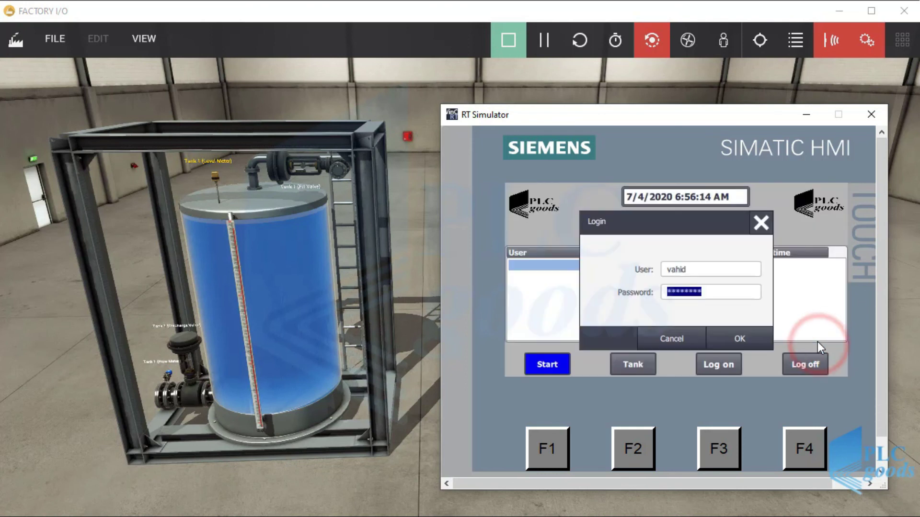
{"action": "left_click", "coordinate": [744, 337]}
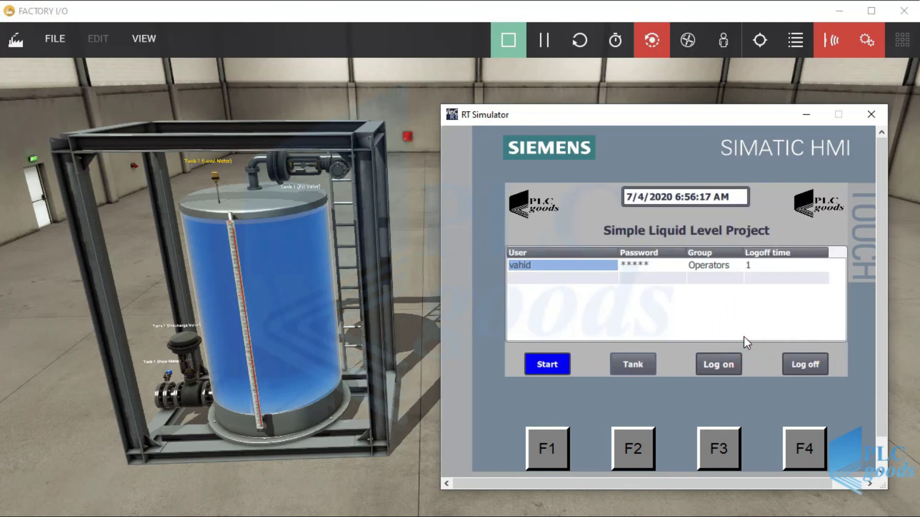
Open the Tank screen, dismiss the auto-mode login prompt, and start discharging the tank
{"action": "left_click", "coordinate": [633, 365]}
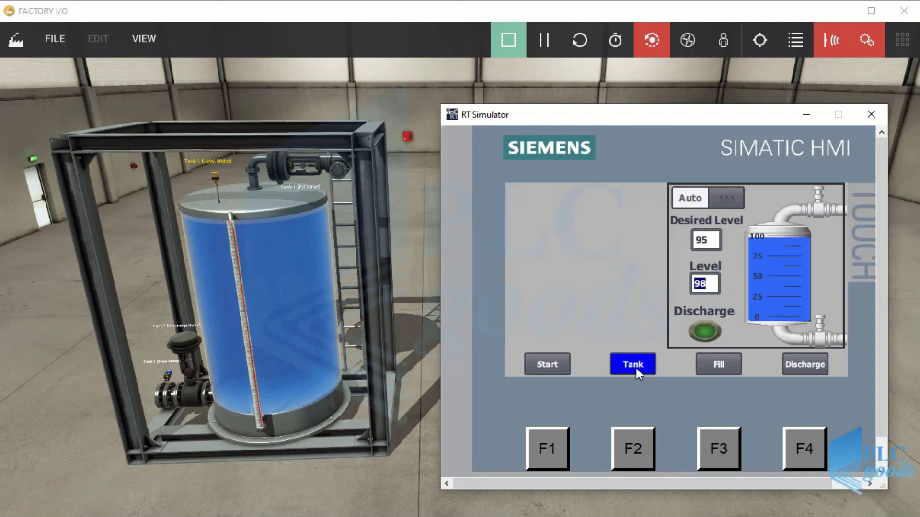
{"action": "left_click", "coordinate": [709, 199]}
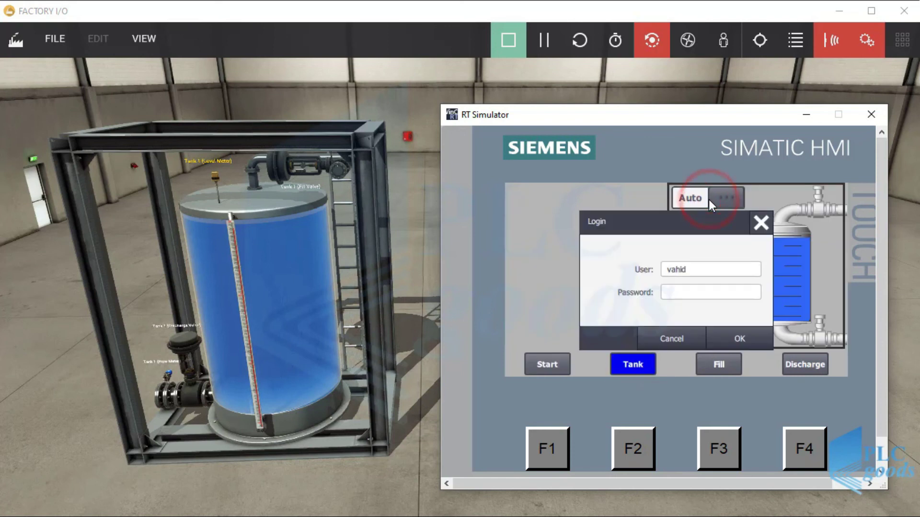
{"action": "left_click", "coordinate": [760, 223]}
{"action": "left_click", "coordinate": [706, 324]}
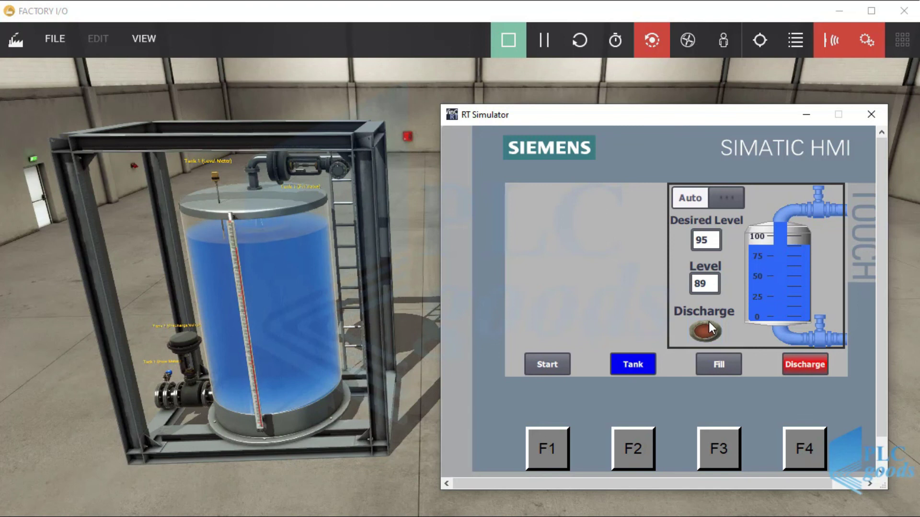
Lower Desired Level from 95 to 30, then stop the discharge
{"action": "left_click", "coordinate": [702, 241]}
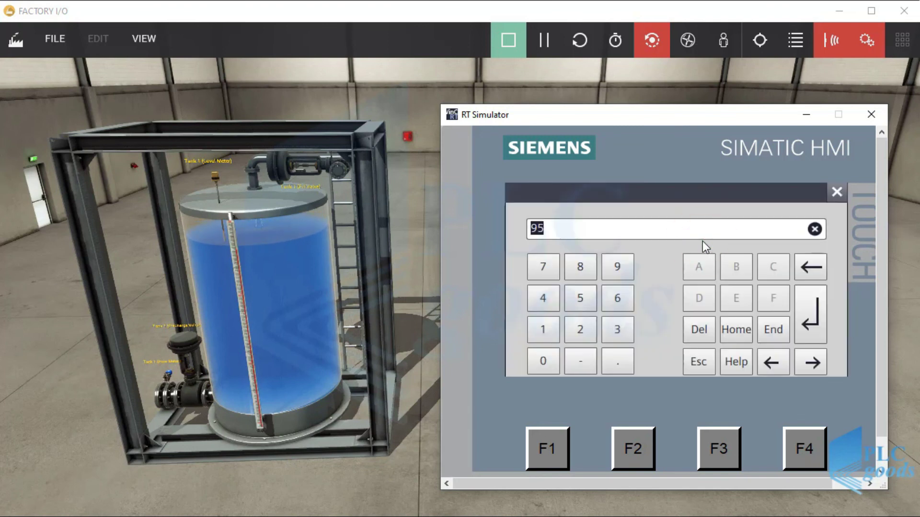
{"action": "type", "text": "30"}
{"action": "key", "text": "Return"}
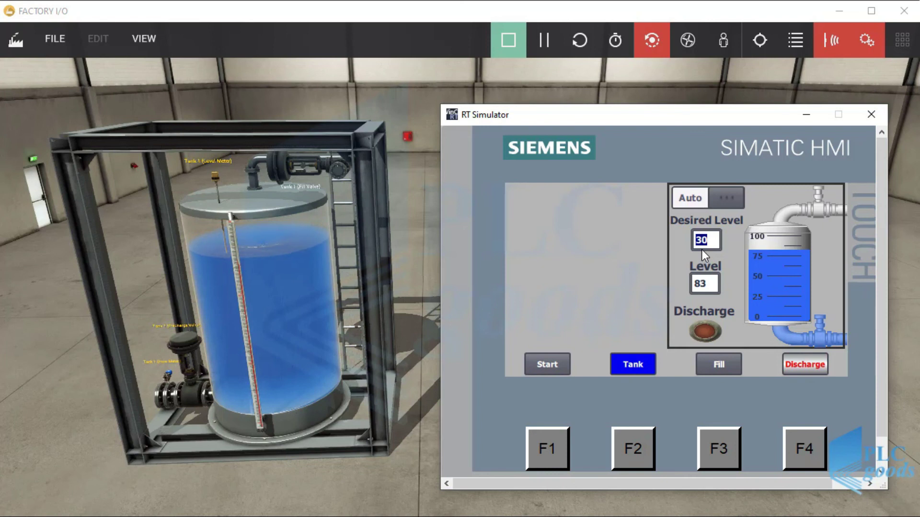
{"action": "left_click", "coordinate": [705, 330]}
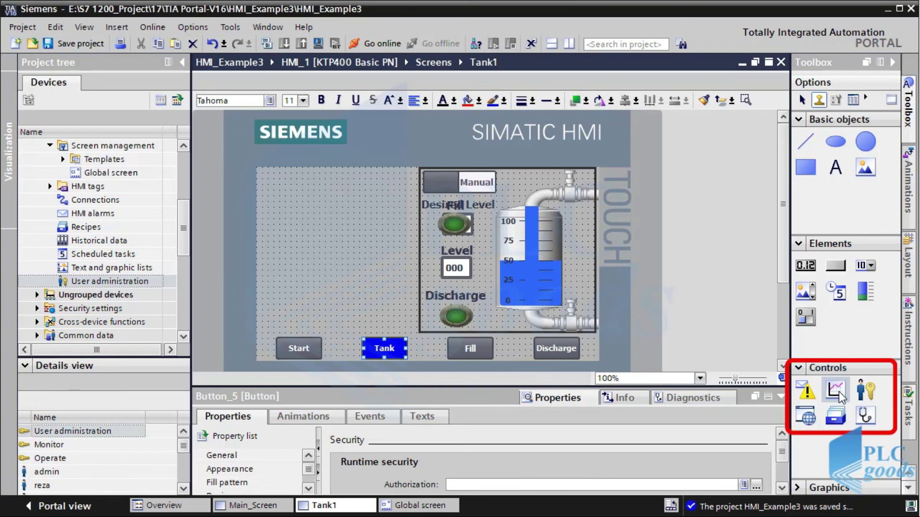
Place a Trend view control from the Toolbox Controls onto the Tank1 screen canvas
{"action": "left_click", "coordinate": [836, 392]}
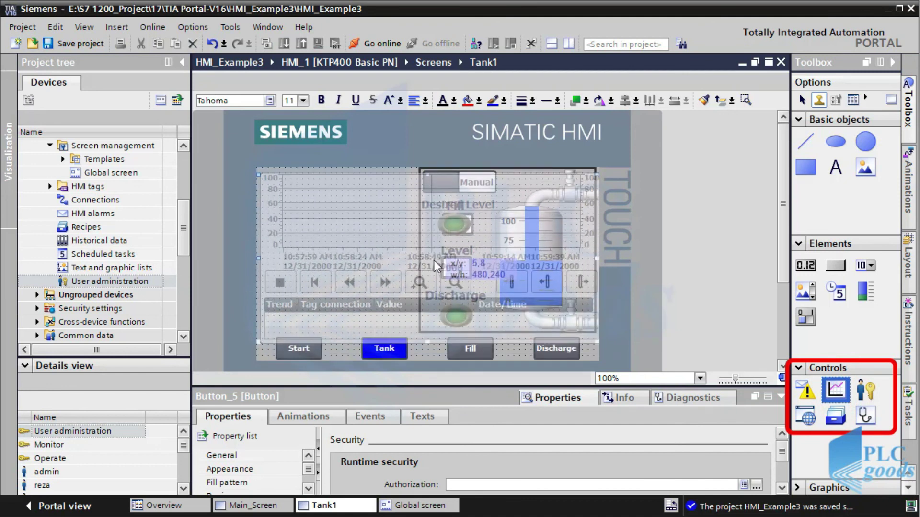
{"action": "left_click", "coordinate": [436, 266]}
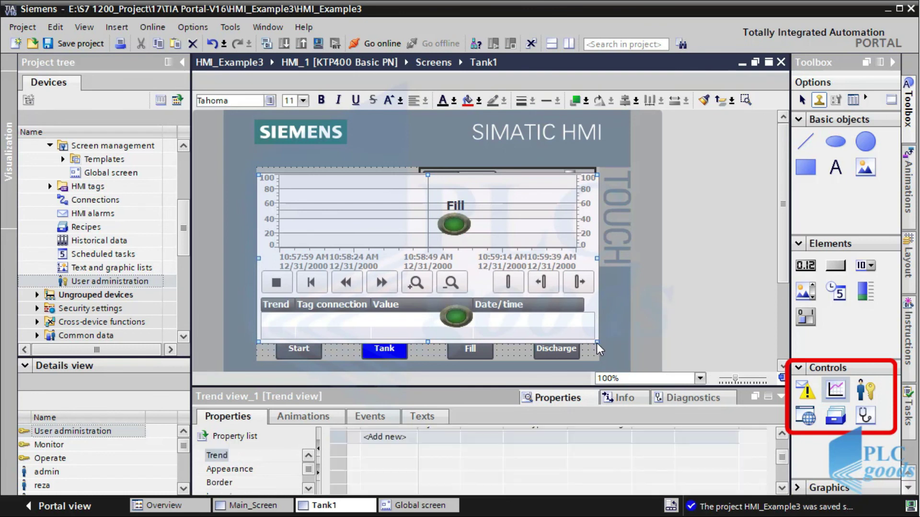